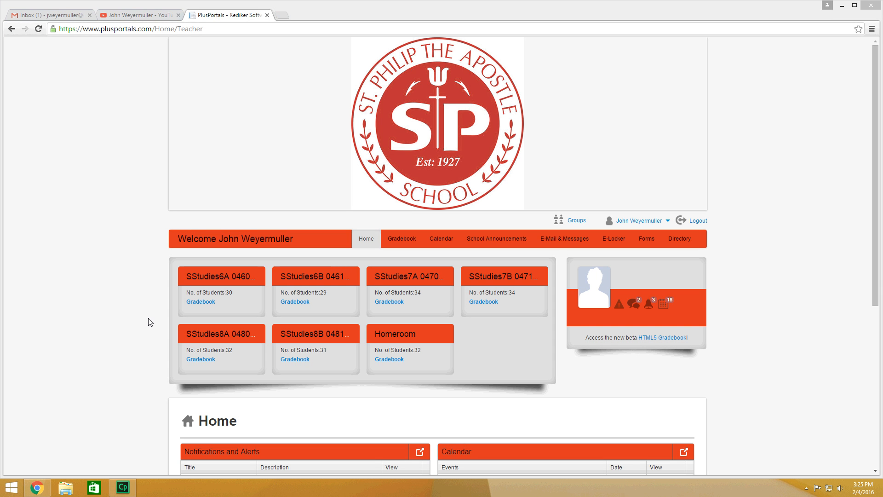
Step: Look over the teacher home page and open the SStudies6A 0460 class
{"action": "scroll", "coordinate": [151, 321], "scroll_direction": "down", "scroll_amount": 4}
{"action": "scroll", "coordinate": [150, 321], "scroll_direction": "down", "scroll_amount": 2}
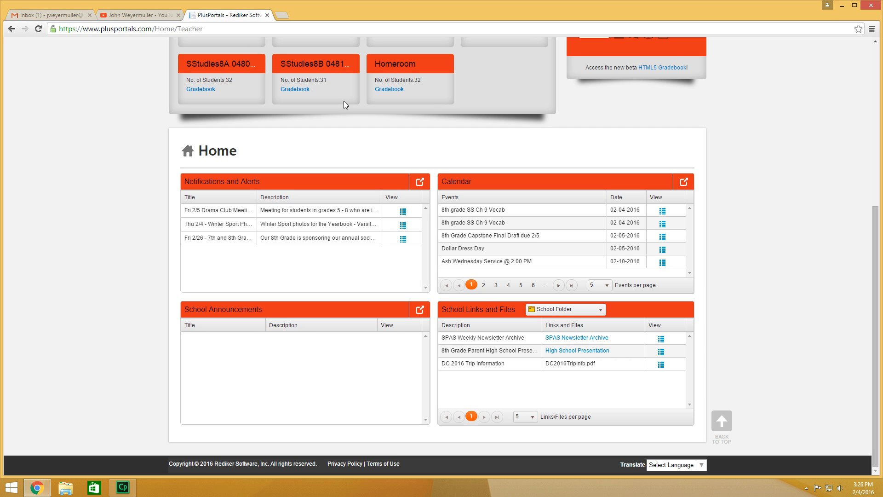
{"action": "scroll", "coordinate": [441, 359], "scroll_direction": "up", "scroll_amount": 5}
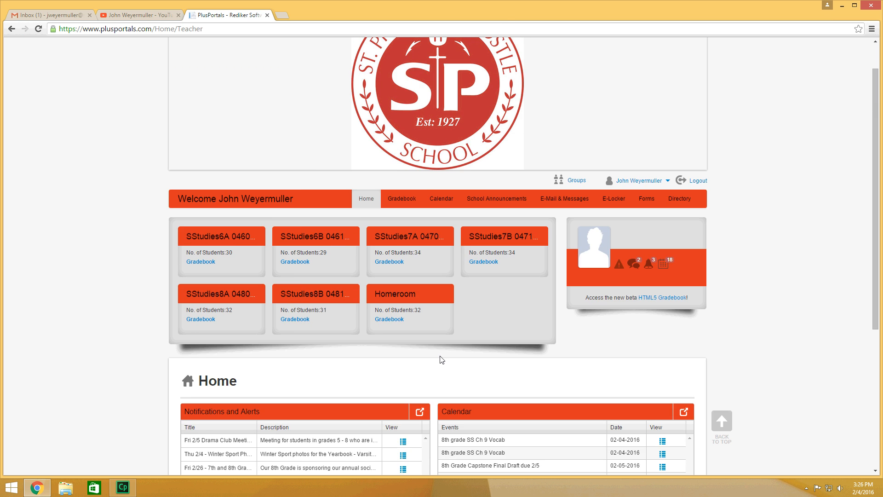
{"action": "scroll", "coordinate": [442, 353], "scroll_direction": "up", "scroll_amount": 1}
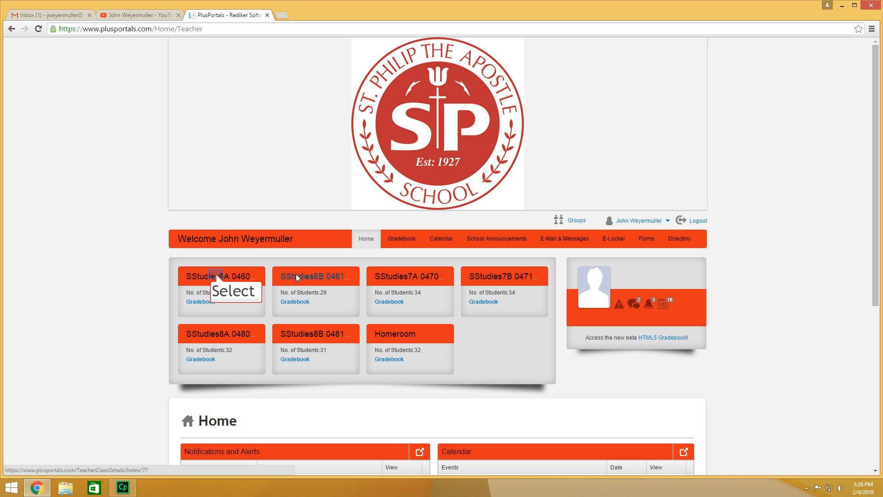
{"action": "left_click", "coordinate": [216, 275]}
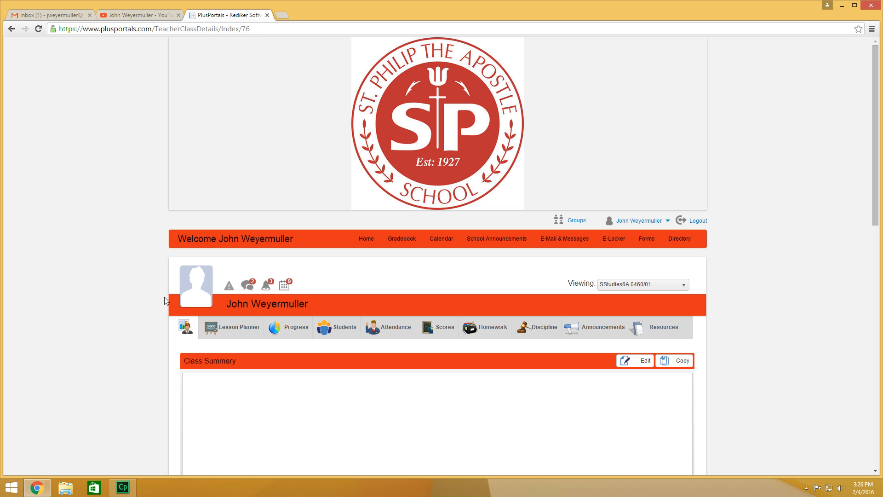
Step: Review the class page's summary, homework and announcements sections, and open its Lesson Planner
{"action": "scroll", "coordinate": [158, 337], "scroll_direction": "down", "scroll_amount": 3}
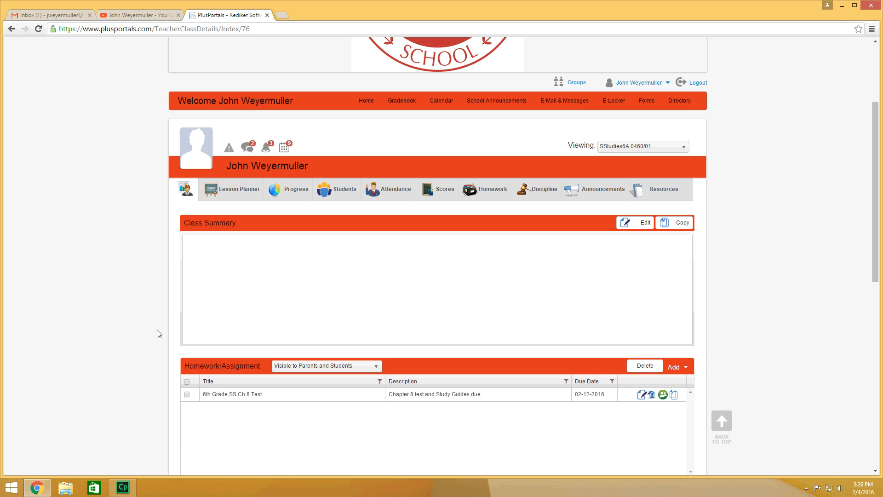
{"action": "scroll", "coordinate": [164, 335], "scroll_direction": "down", "scroll_amount": 3}
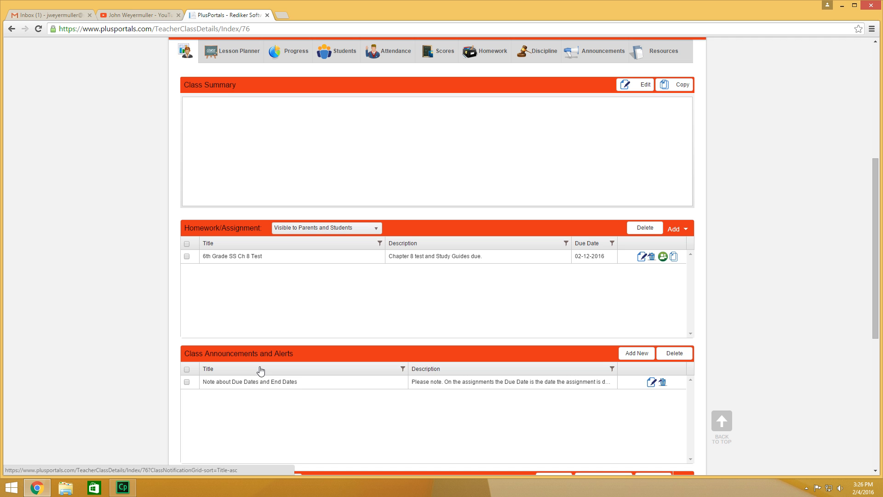
{"action": "scroll", "coordinate": [260, 370], "scroll_direction": "up", "scroll_amount": 3}
{"action": "scroll", "coordinate": [220, 195], "scroll_direction": "up", "scroll_amount": 2}
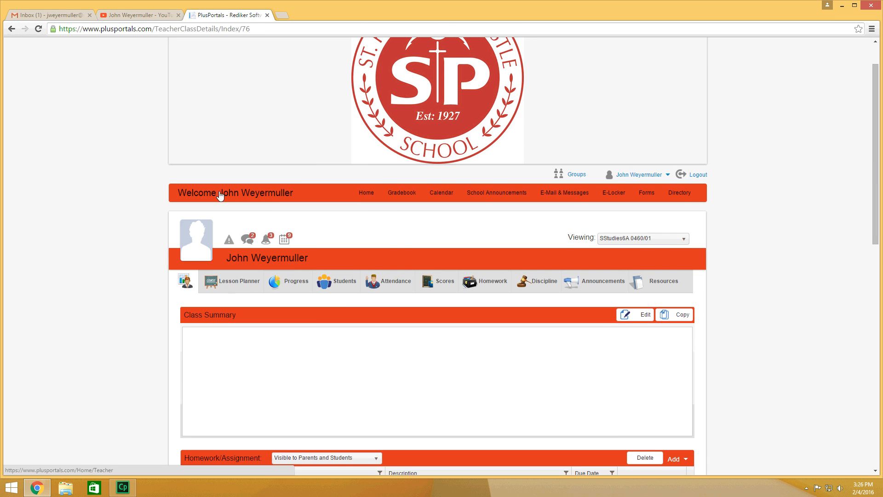
{"action": "scroll", "coordinate": [220, 195], "scroll_direction": "up", "scroll_amount": 1}
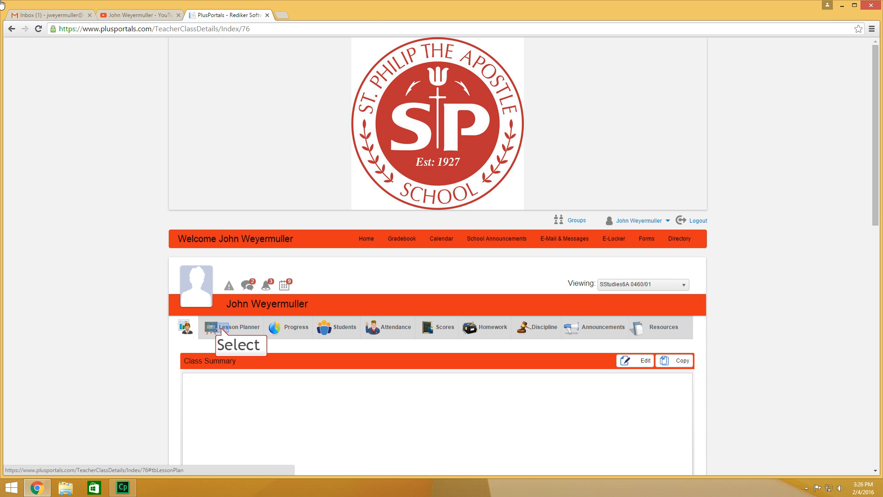
{"action": "left_click", "coordinate": [222, 330]}
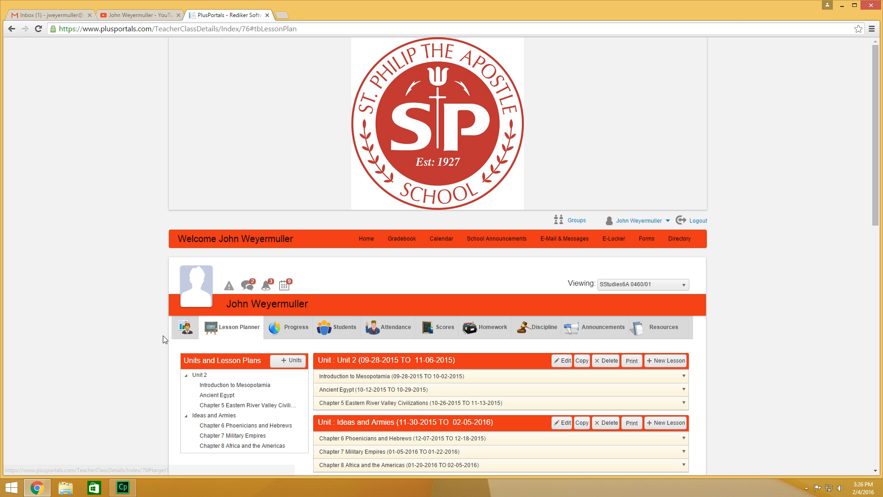
{"action": "scroll", "coordinate": [163, 336], "scroll_direction": "down", "scroll_amount": 3}
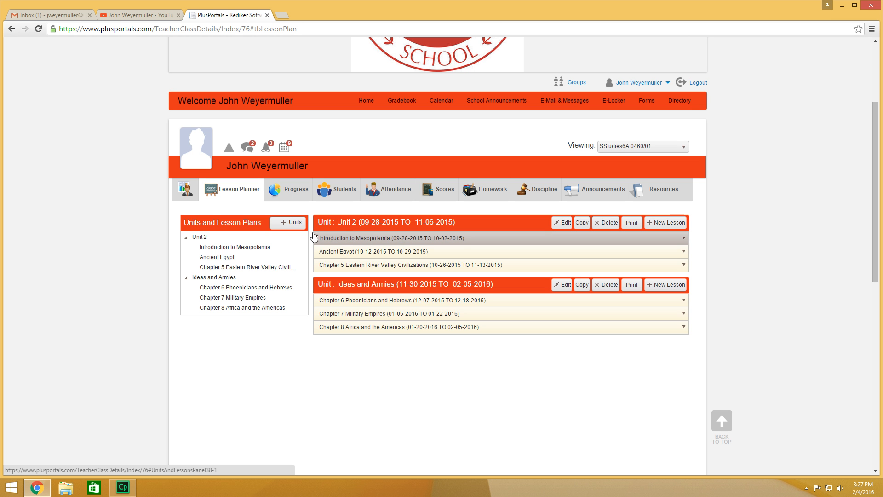
{"action": "left_click", "coordinate": [296, 223]}
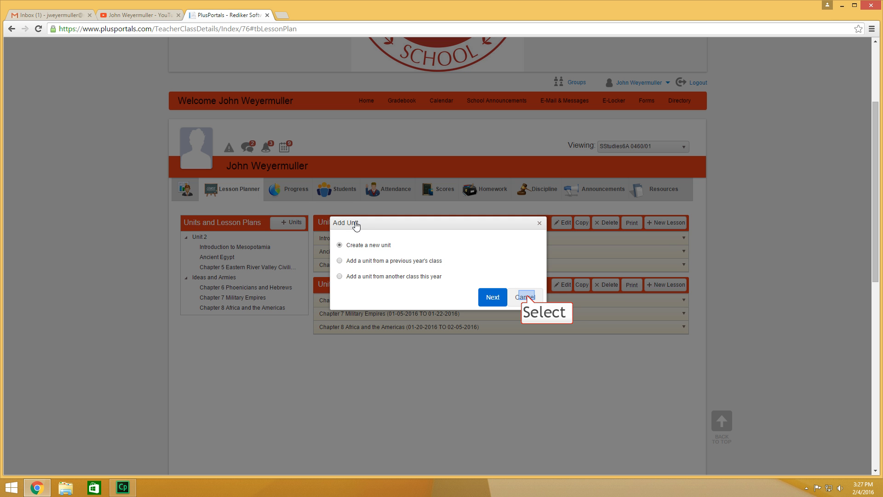
{"action": "left_click", "coordinate": [526, 298]}
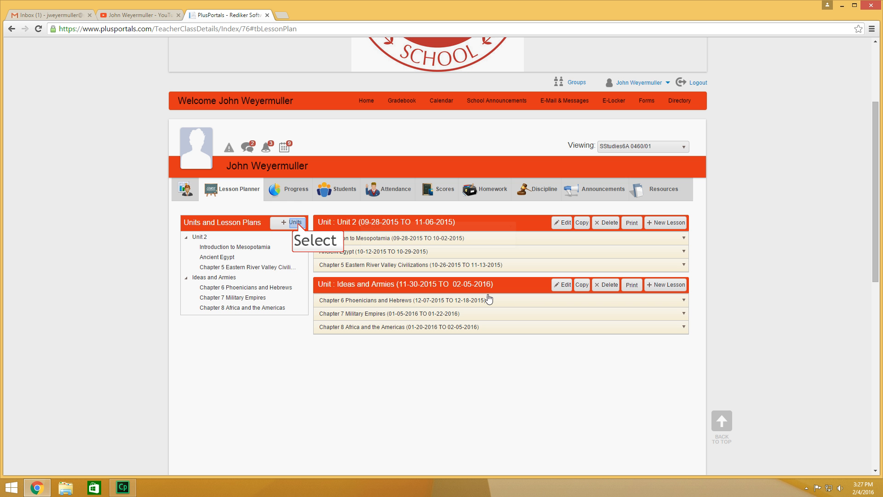
Step: Start creating a new unit in the lesson planner and name it "Unit 4 The Greeks"
{"action": "left_click", "coordinate": [297, 223]}
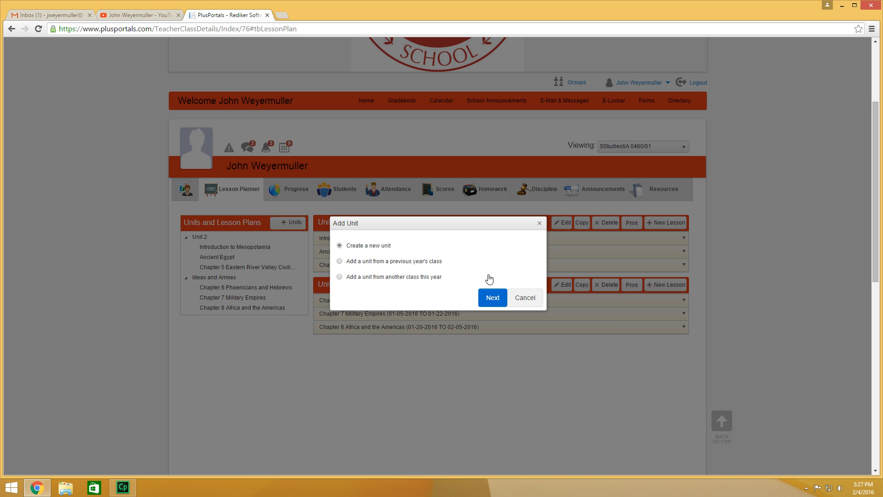
{"action": "left_click", "coordinate": [492, 297]}
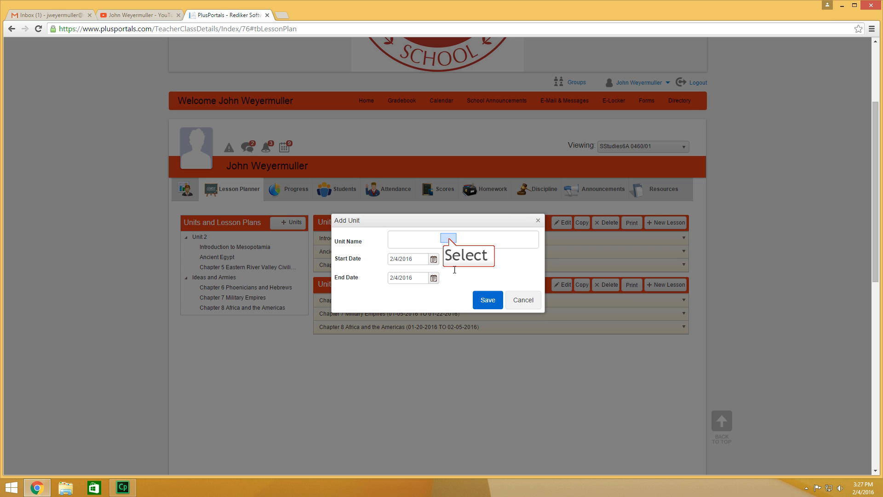
{"action": "left_click", "coordinate": [449, 237]}
{"action": "type", "text": "Unit 4 The Greeks"}
{"action": "key", "text": "Tab"}
Step: Set the new unit's start date to 2/15/2016 and end date to 4/1/2016, and save it
{"action": "left_click", "coordinate": [434, 258]}
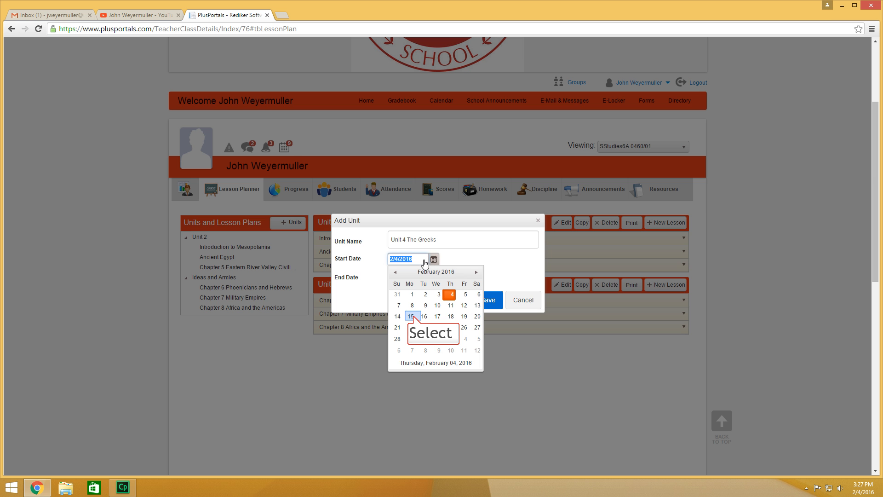
{"action": "left_click", "coordinate": [412, 317]}
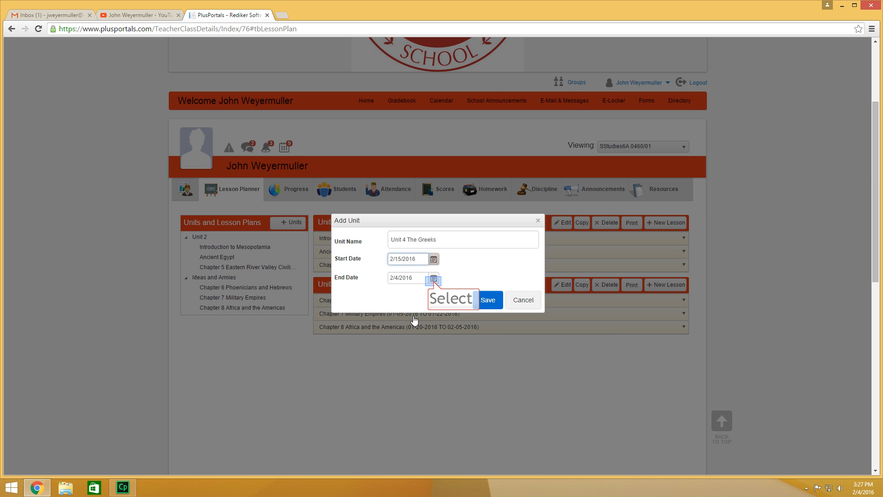
{"action": "left_click", "coordinate": [433, 281]}
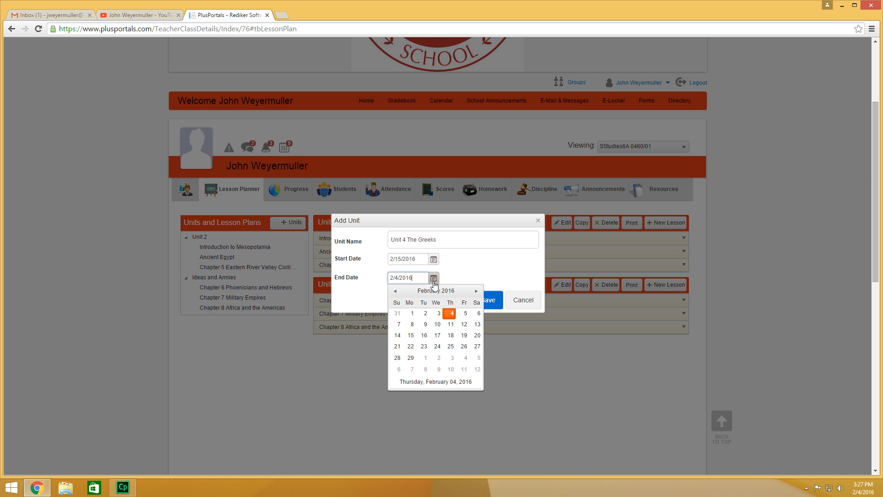
{"action": "left_click", "coordinate": [477, 293]}
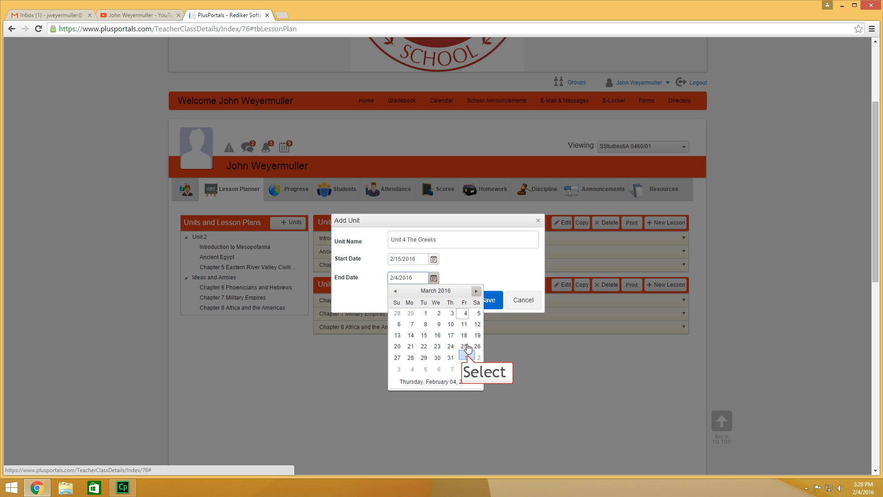
{"action": "left_click", "coordinate": [466, 358]}
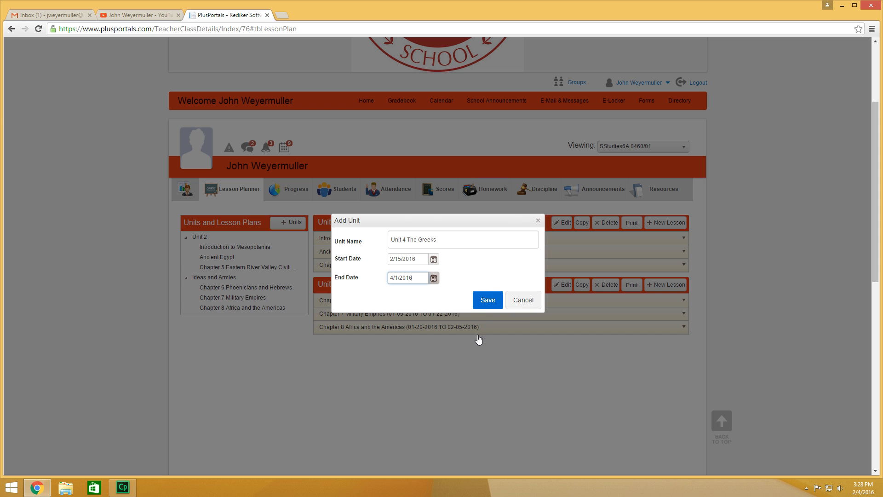
{"action": "left_click", "coordinate": [481, 300]}
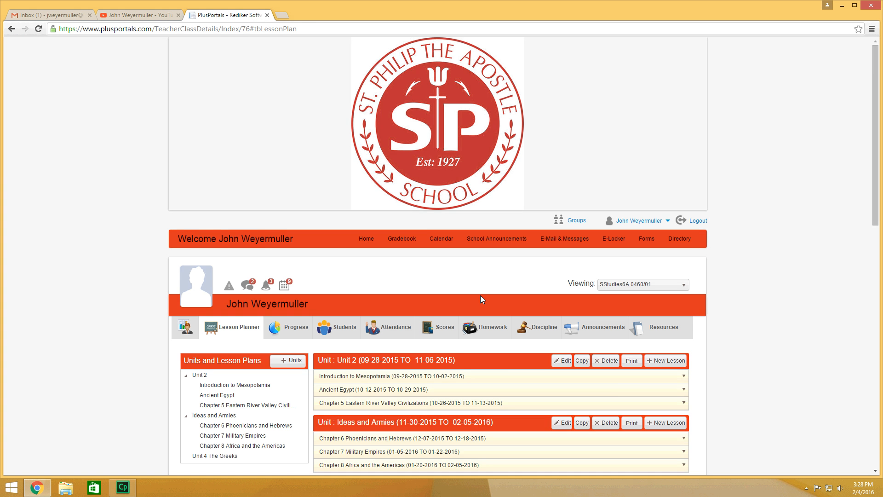
Step: Check the editable name and dates of Unit 4 The Greeks and save it without changes
{"action": "scroll", "coordinate": [480, 295], "scroll_direction": "down", "scroll_amount": 3}
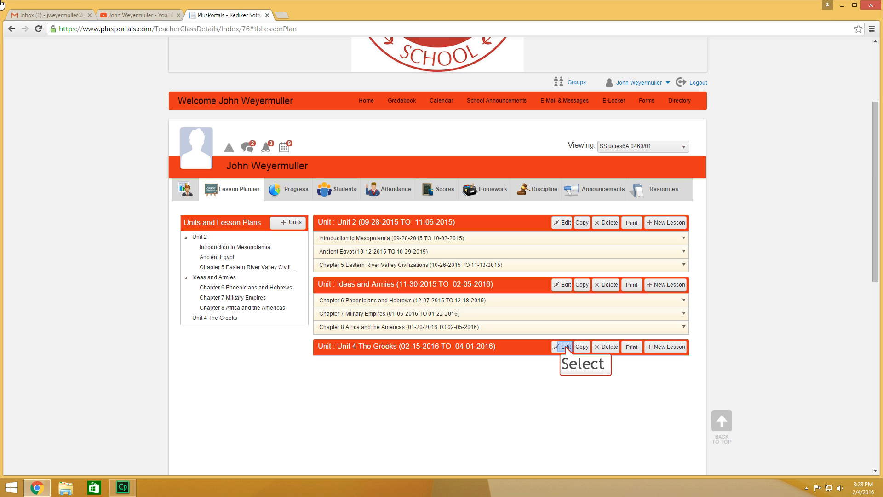
{"action": "left_click", "coordinate": [566, 350]}
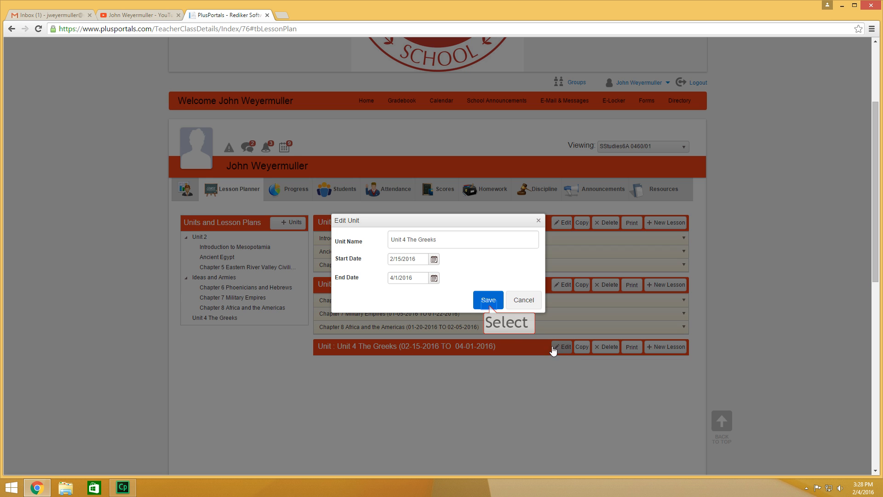
{"action": "left_click", "coordinate": [488, 302]}
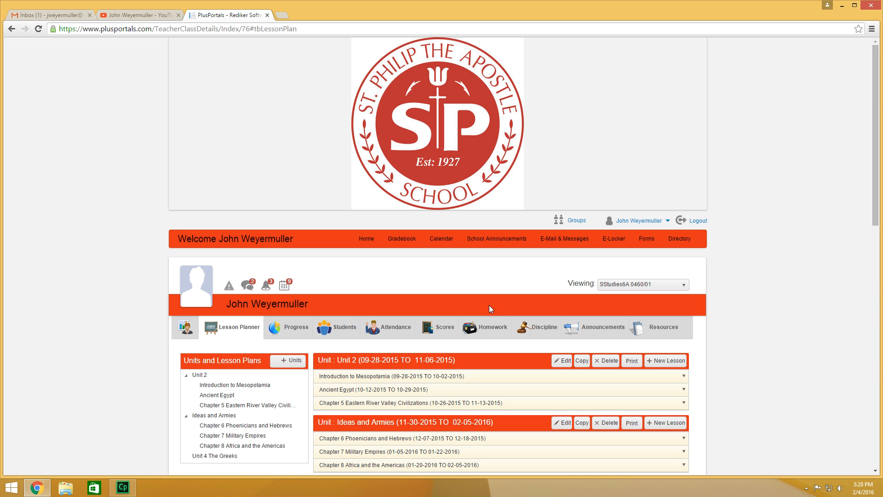
Step: Start creating a new lesson in Unit 4 The Greeks and name it "Chapter 9 Beginnings"
{"action": "scroll", "coordinate": [489, 305], "scroll_direction": "down", "scroll_amount": 3}
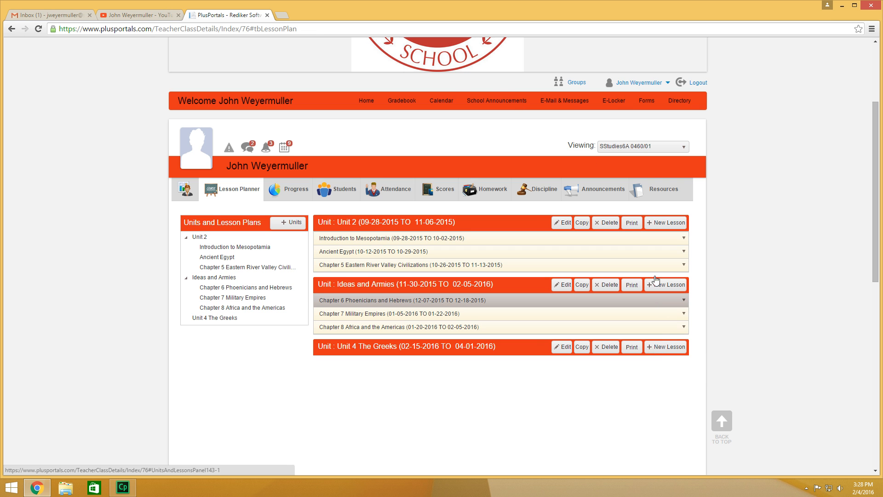
{"action": "left_click", "coordinate": [664, 347]}
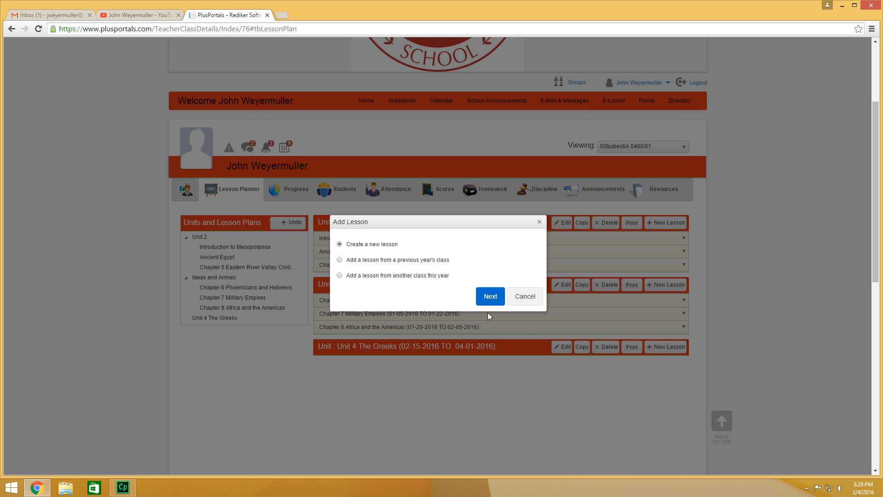
{"action": "left_click", "coordinate": [479, 290]}
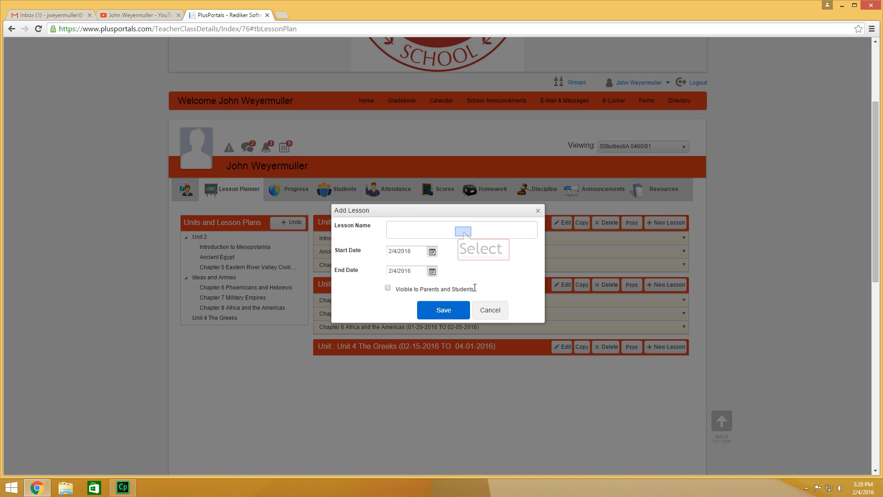
{"action": "left_click", "coordinate": [464, 231]}
{"action": "type", "text": "C"}
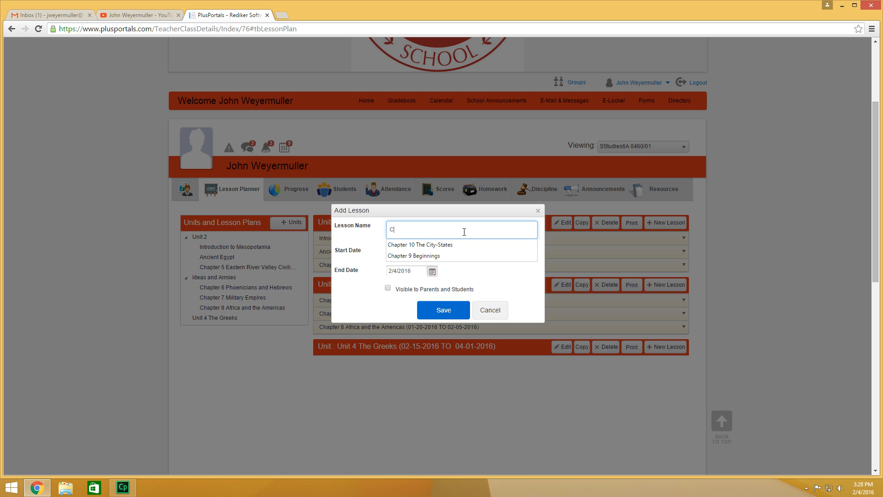
{"action": "type", "text": "hapter 9 Beginnings"}
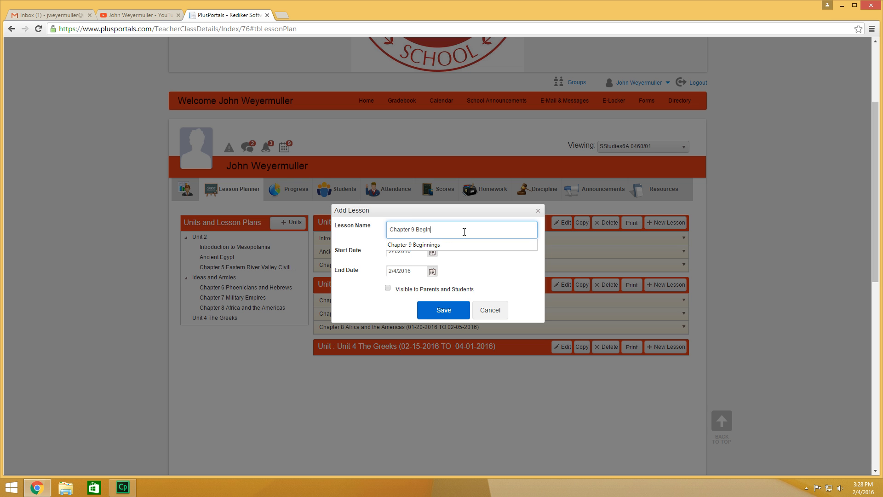
{"action": "key", "text": "Tab"}
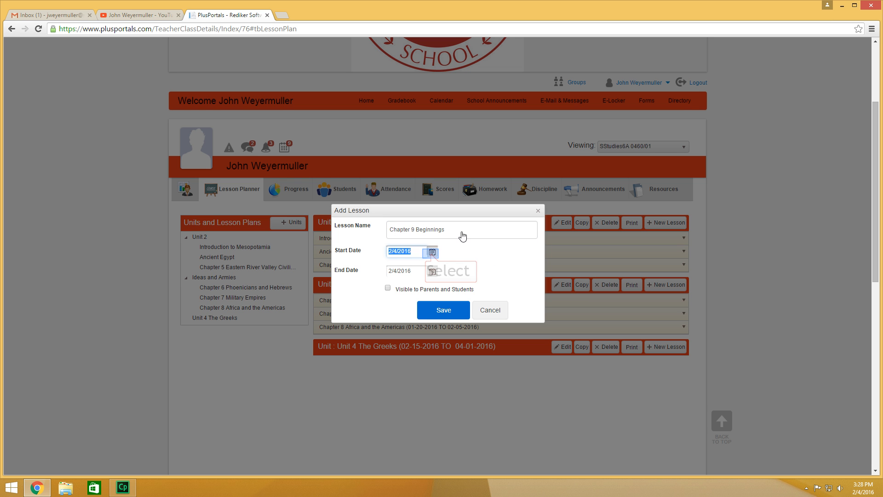
Step: Set the lesson's start date to 2/15/2016 and end date to 2/26/2016, and save it
{"action": "left_click", "coordinate": [431, 252]}
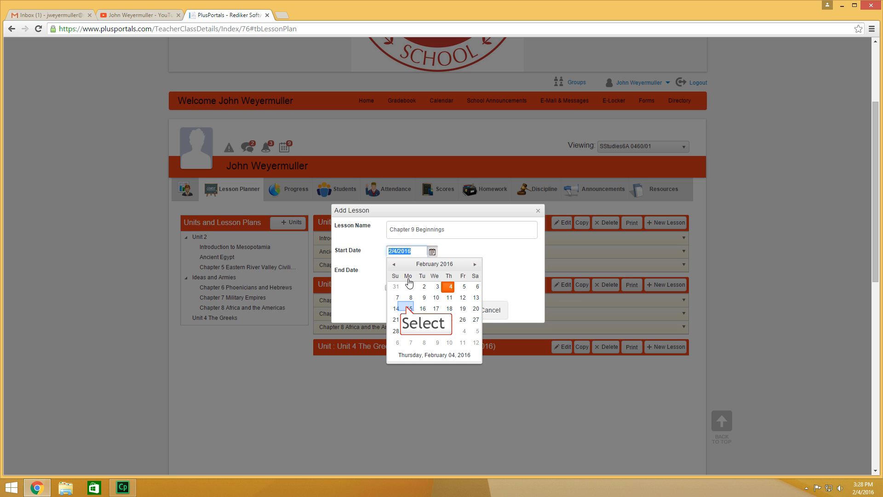
{"action": "left_click", "coordinate": [407, 308]}
{"action": "left_click", "coordinate": [431, 271]}
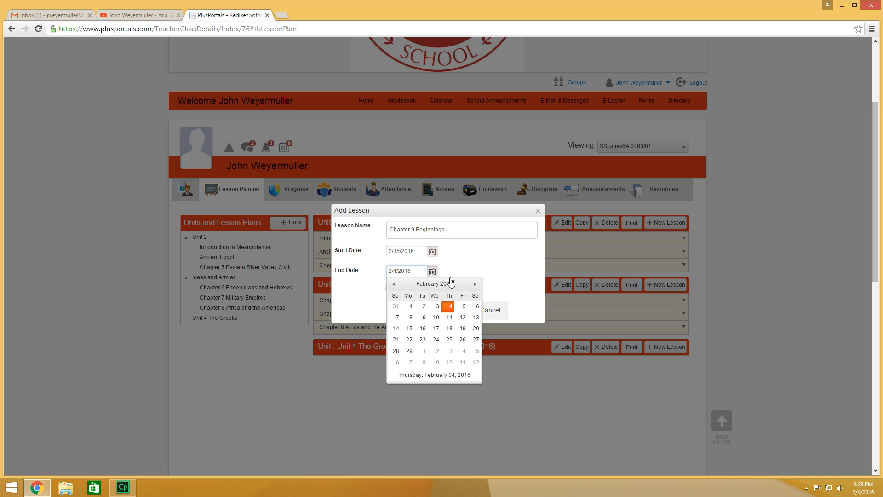
{"action": "left_click", "coordinate": [463, 340]}
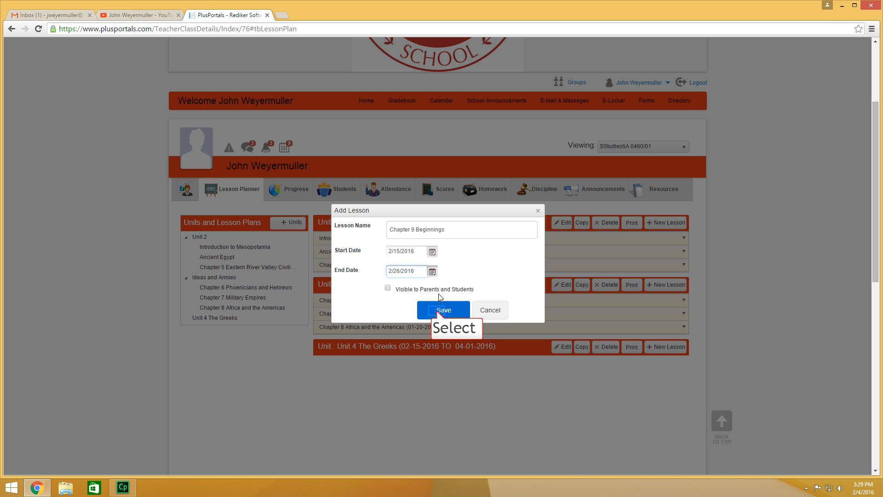
{"action": "left_click", "coordinate": [437, 310]}
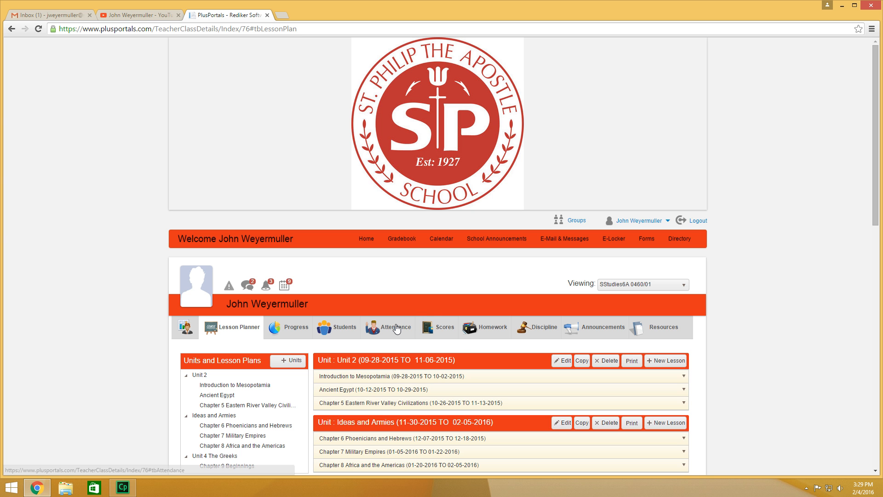
Step: Expand the Chapter 9 Beginnings lesson and look over its overview, activities, digital resources and standards sections
{"action": "scroll", "coordinate": [397, 328], "scroll_direction": "down", "scroll_amount": 3}
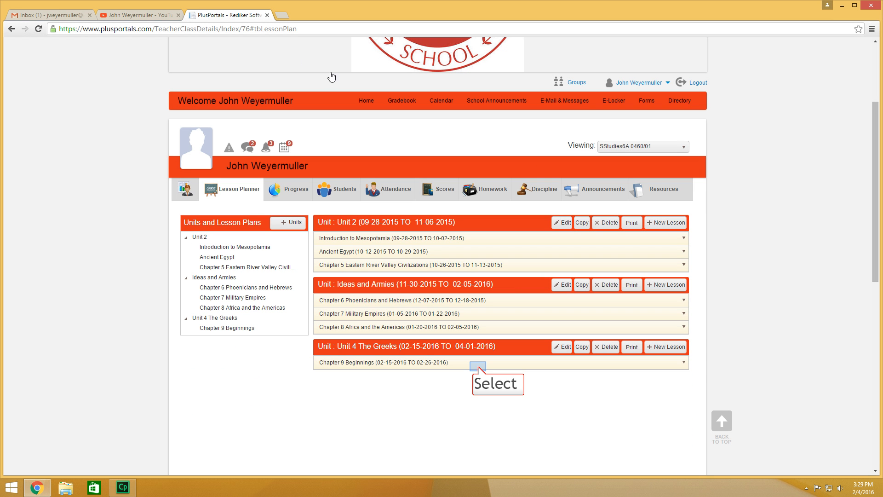
{"action": "left_click", "coordinate": [478, 364]}
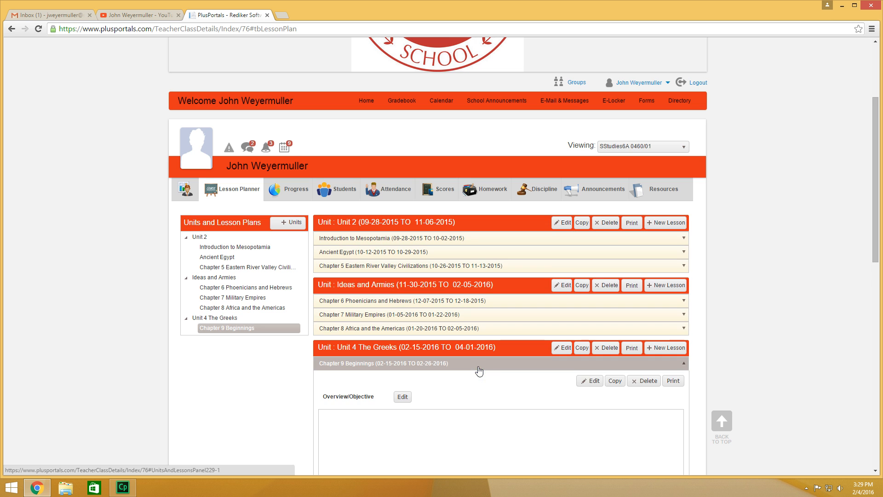
{"action": "scroll", "coordinate": [478, 370], "scroll_direction": "down", "scroll_amount": 5}
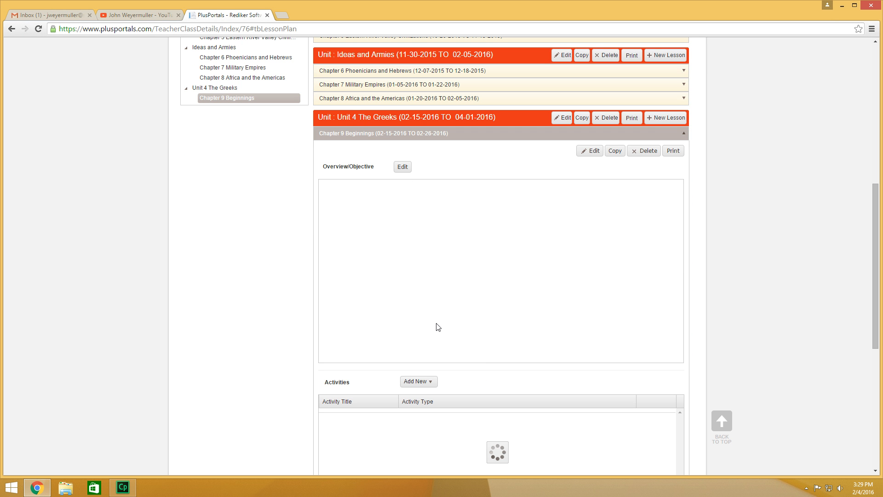
{"action": "scroll", "coordinate": [436, 327], "scroll_direction": "down", "scroll_amount": 2}
{"action": "scroll", "coordinate": [485, 377], "scroll_direction": "down", "scroll_amount": 3}
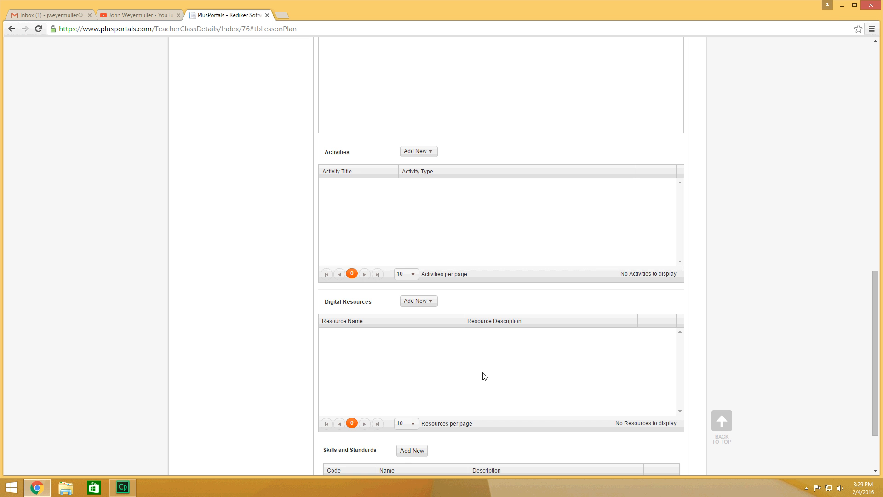
{"action": "scroll", "coordinate": [443, 363], "scroll_direction": "down", "scroll_amount": 2}
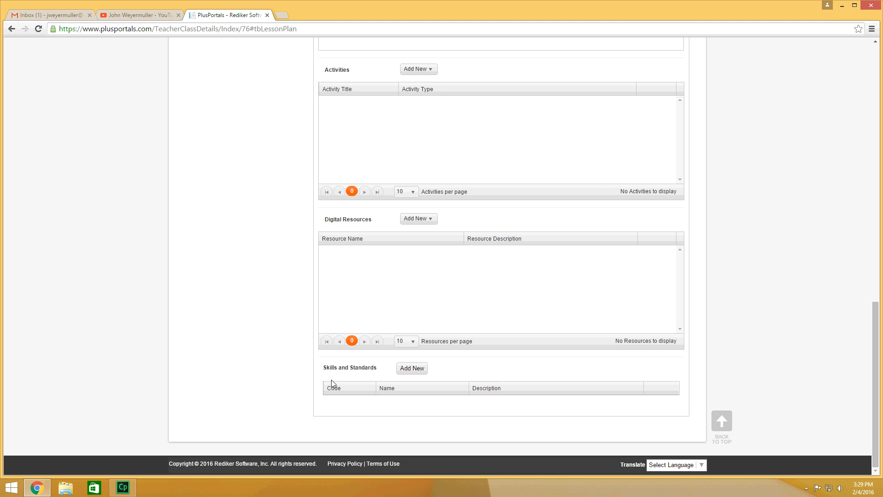
{"action": "scroll", "coordinate": [468, 375], "scroll_direction": "up", "scroll_amount": 10}
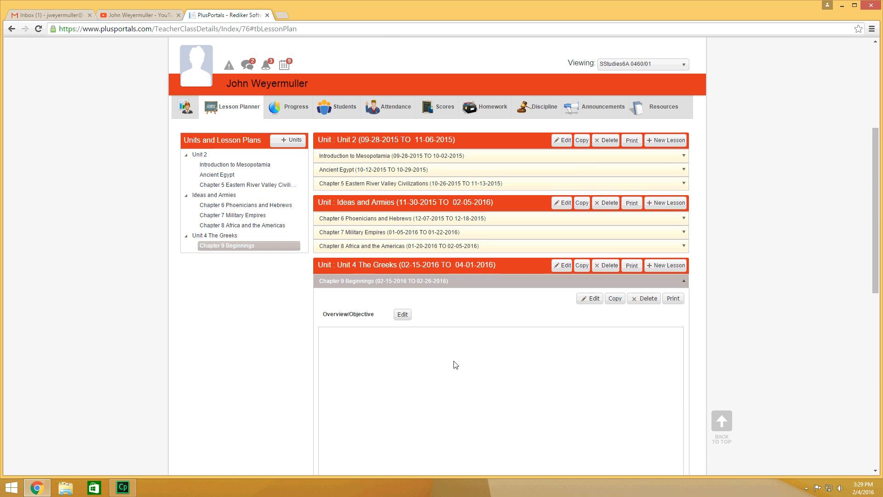
Step: Edit the Overview/Objective, entering "The students will discuss and analyze the importance of the Minoan and Mycenaean civilizations on the Ancient Greeks."
{"action": "scroll", "coordinate": [448, 345], "scroll_direction": "down", "scroll_amount": 3}
{"action": "left_click", "coordinate": [402, 177]}
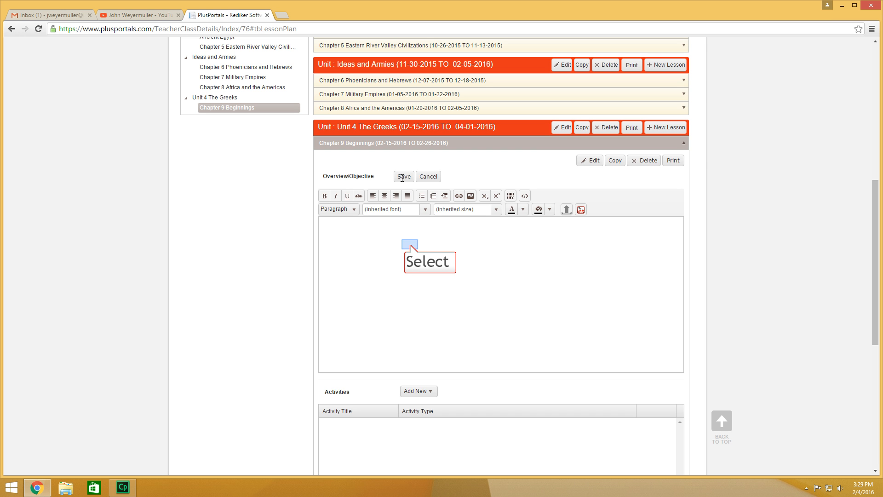
{"action": "left_click", "coordinate": [411, 244]}
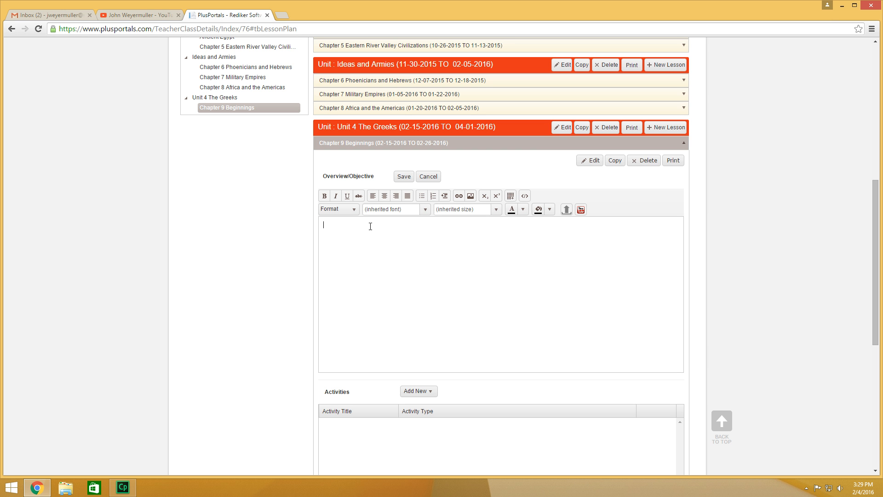
{"action": "type", "text": "The students will discuss and analyze the importan"}
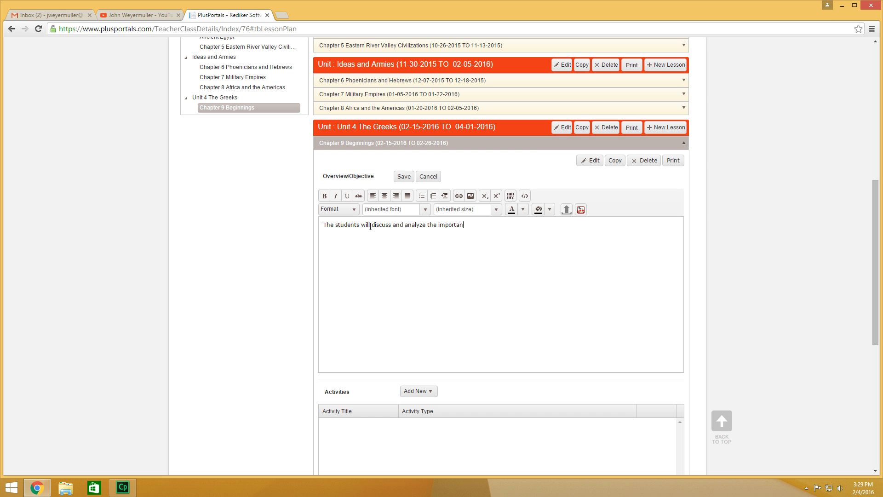
{"action": "type", "text": "ce of the Minoan and Mycenaean civilizations on"}
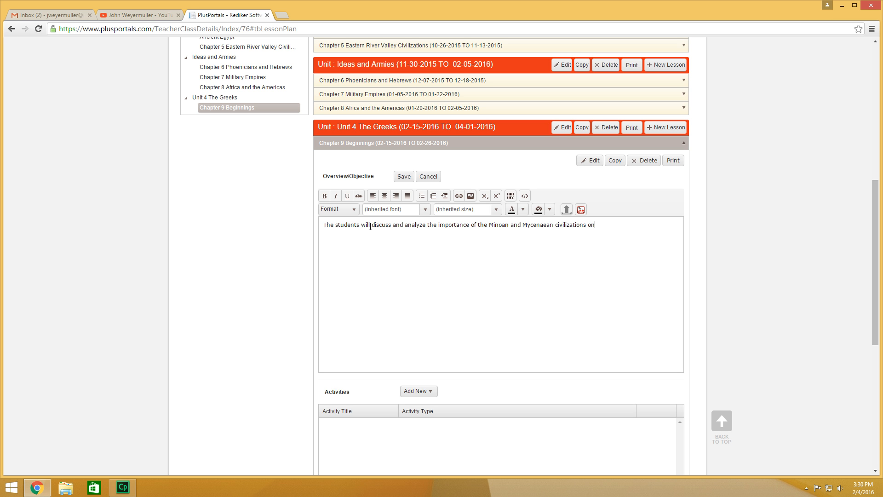
{"action": "type", "text": " the Ancient Greeks"}
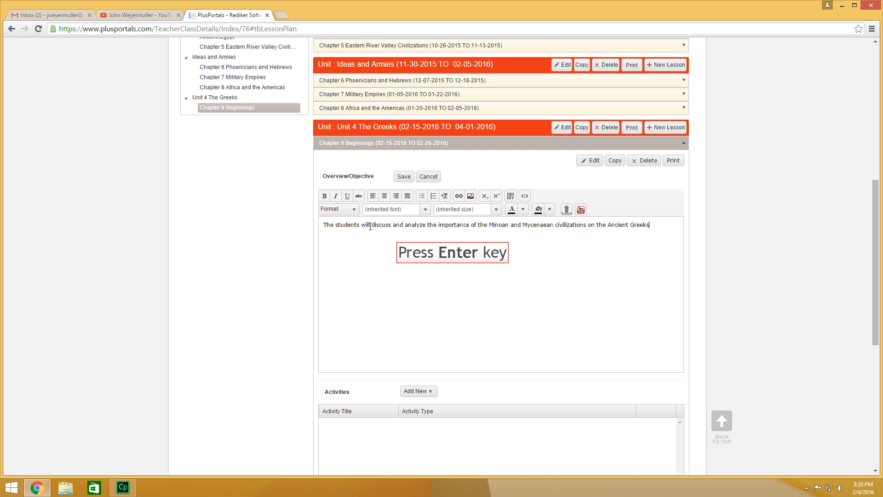
{"action": "type", "text": "."}
{"action": "key", "text": "Return"}
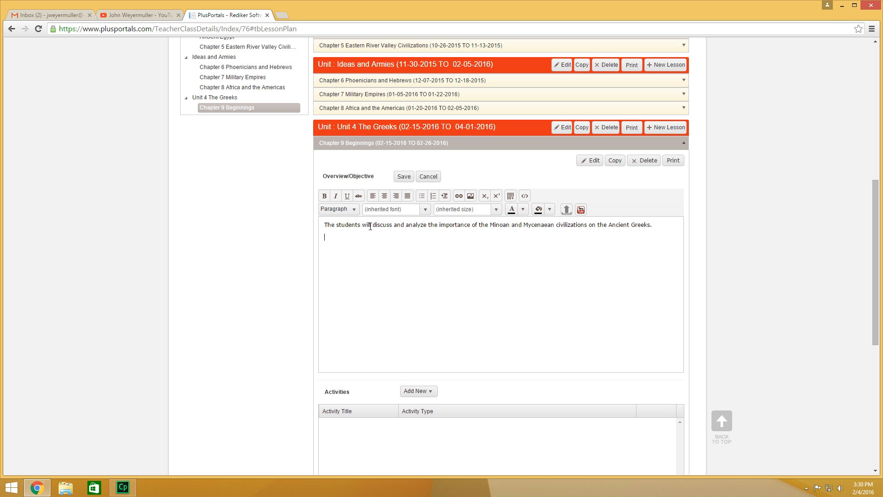
Step: Add the lines "Listen to and discuss the story of the Minotaur on Crete." and "Google Tour of the ruins of Knossos."
{"action": "type", "text": "Listen to and discuss the story of the Mio"}
{"action": "type", "text": "otaur on Crete."}
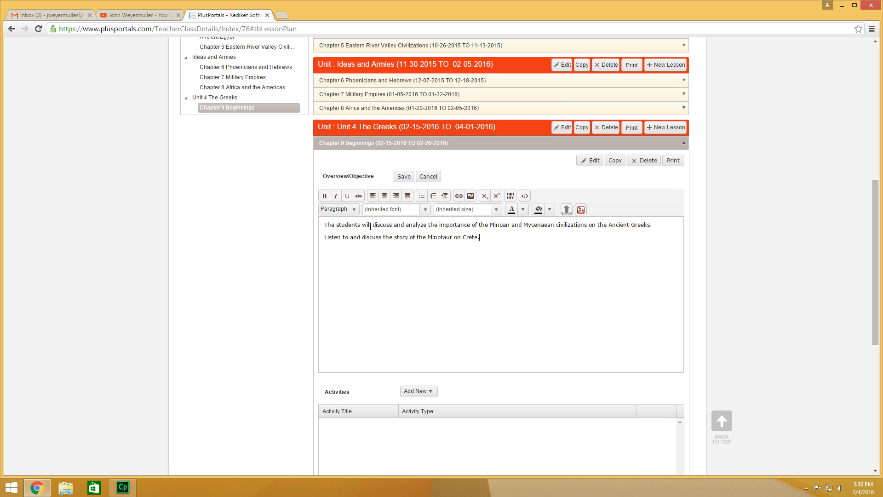
{"action": "type", "text": "Google Tour of the ruins of Knossos."}
Step: Add the line "A Little History of the World chapter on the Greeks." with the book title underlined
{"action": "key", "text": "ctrl+u"}
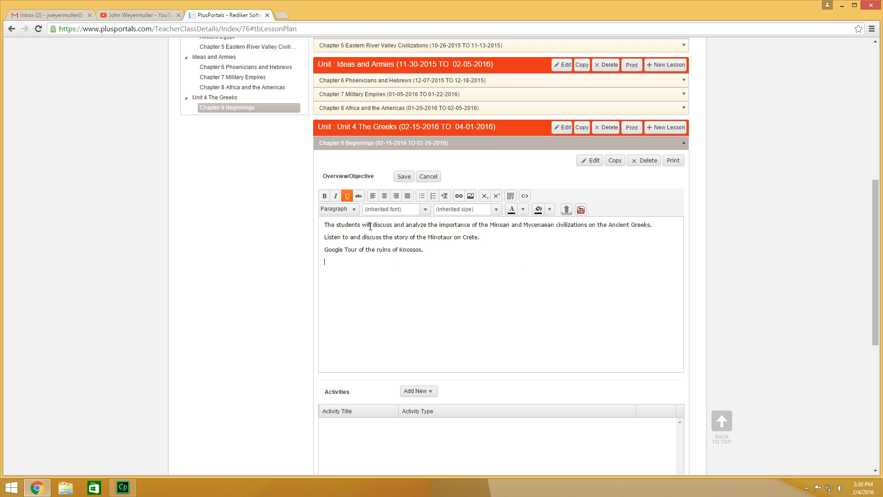
{"action": "type", "text": "Little History of the Worl"}
{"action": "key", "text": "ctrl+u"}
{"action": "type", "text": "d chapter on the Greeks."}
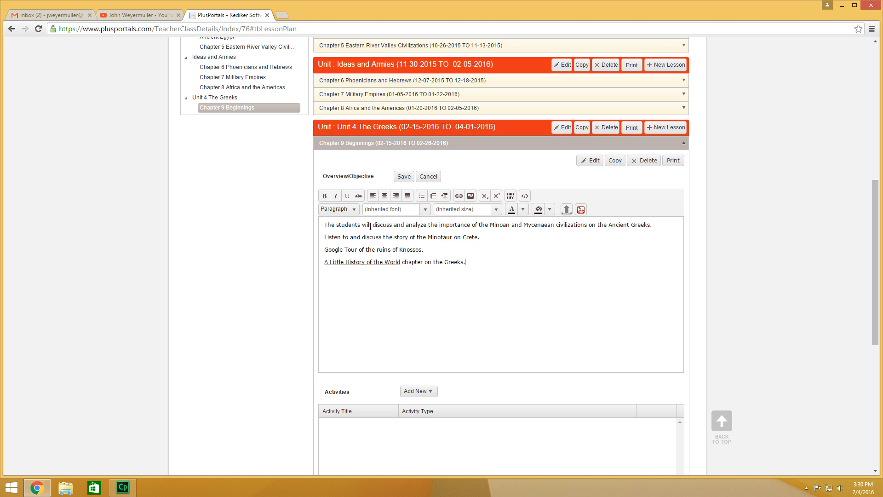
{"action": "key", "text": "Return"}
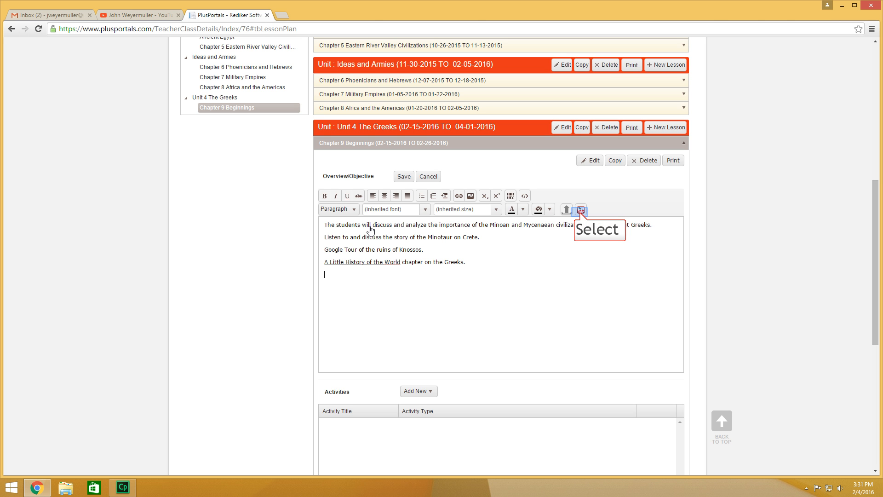
Step: Switch to YouTube, open the liked video "This Video Will Make You Angry" and pause its playback
{"action": "left_click", "coordinate": [580, 210]}
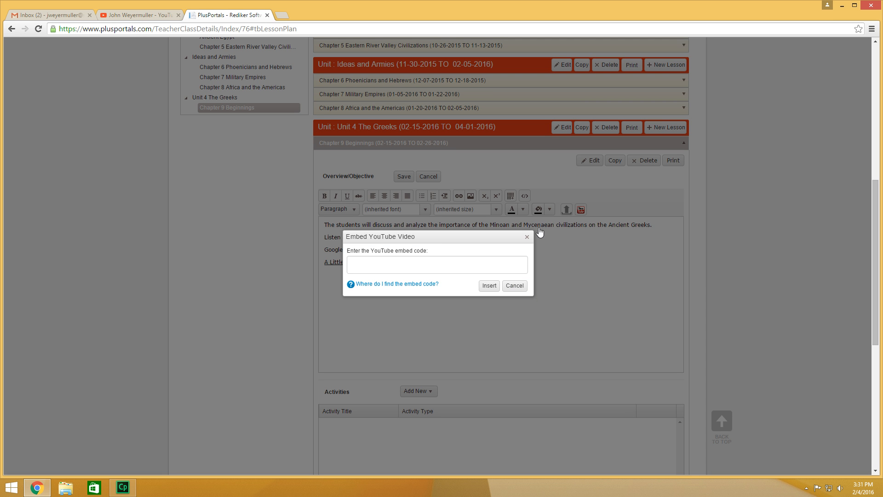
{"action": "left_click", "coordinate": [523, 286]}
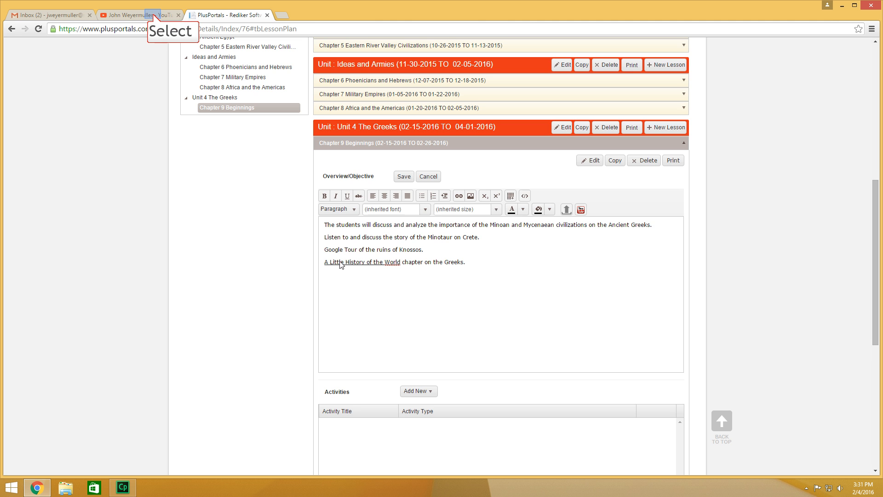
{"action": "left_click", "coordinate": [153, 15]}
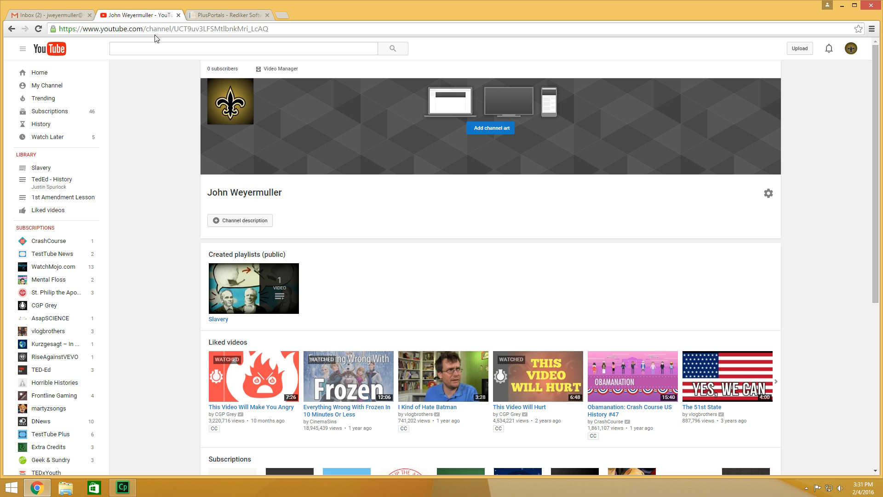
{"action": "scroll", "coordinate": [159, 281], "scroll_direction": "down", "scroll_amount": 3}
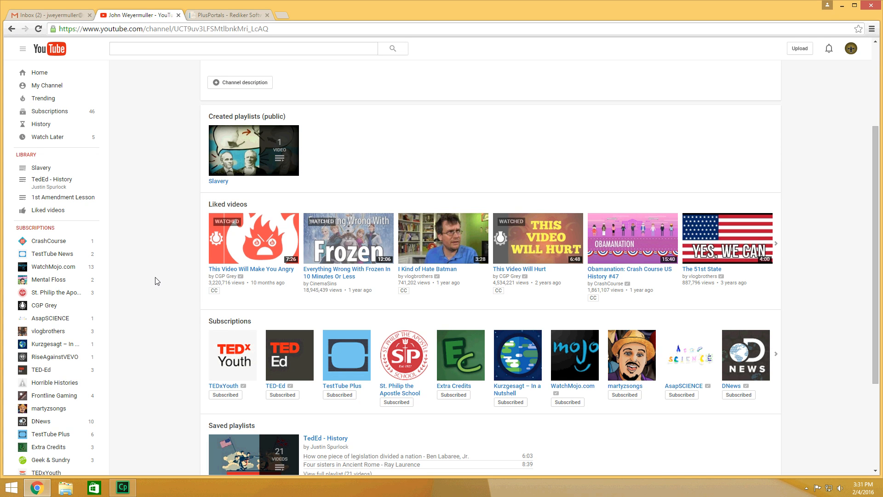
{"action": "left_click", "coordinate": [258, 269]}
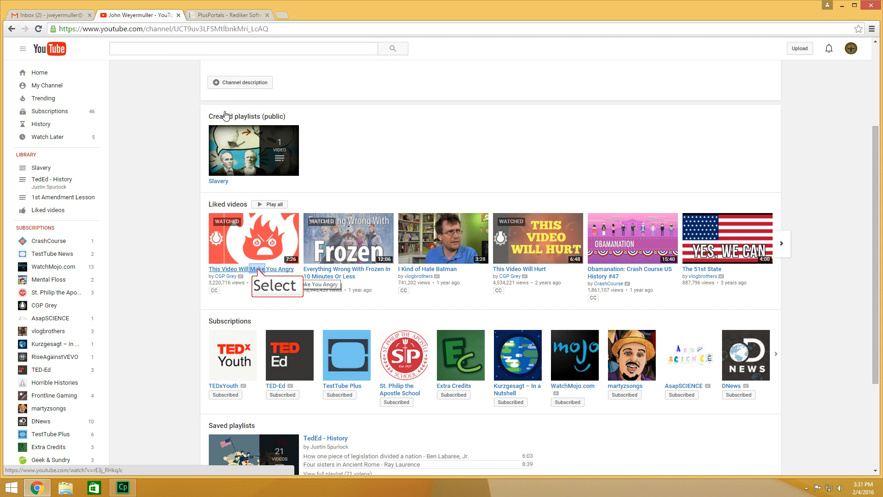
{"action": "left_click", "coordinate": [258, 271]}
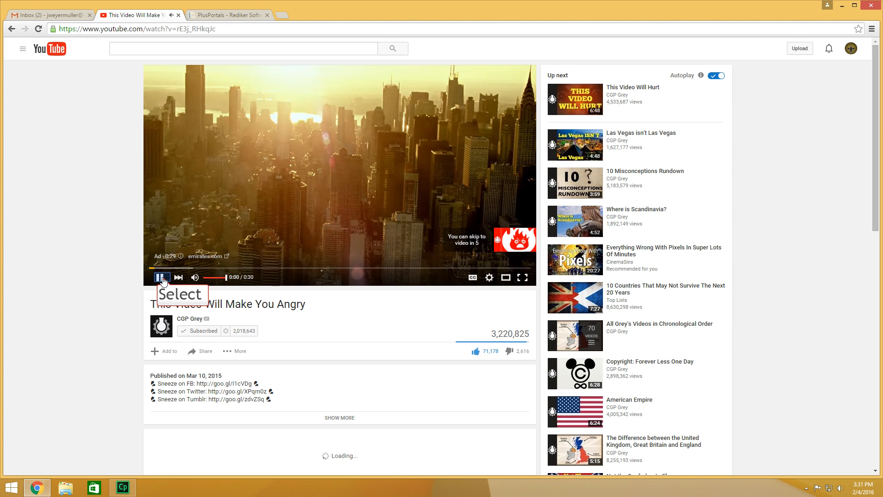
{"action": "left_click", "coordinate": [160, 278]}
{"action": "scroll", "coordinate": [112, 278], "scroll_direction": "down", "scroll_amount": 2}
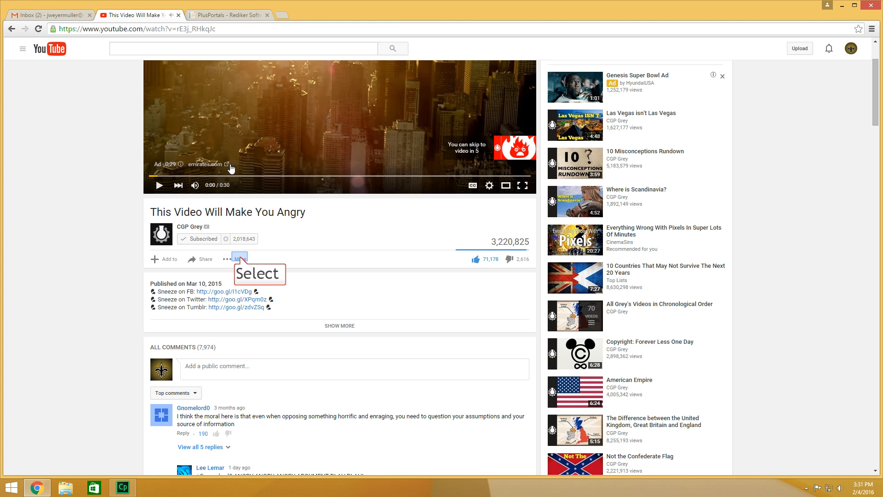
{"action": "left_click", "coordinate": [239, 259]}
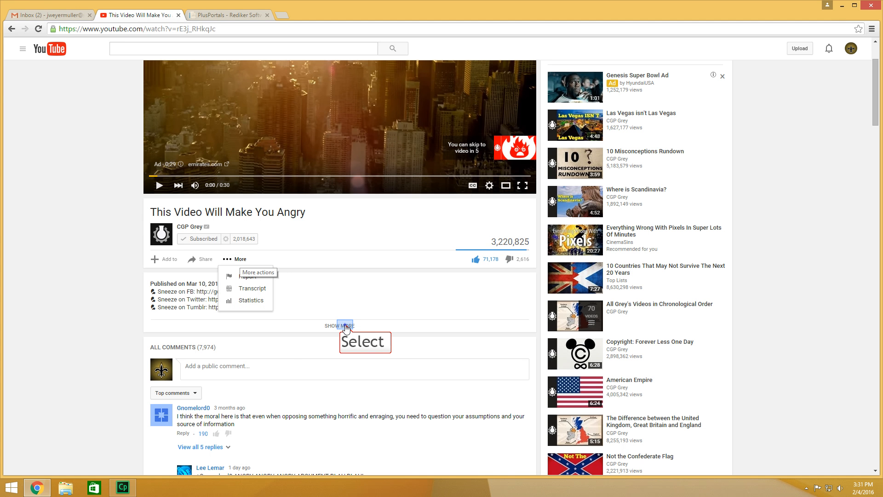
{"action": "left_click", "coordinate": [341, 325]}
{"action": "scroll", "coordinate": [133, 315], "scroll_direction": "down", "scroll_amount": 4}
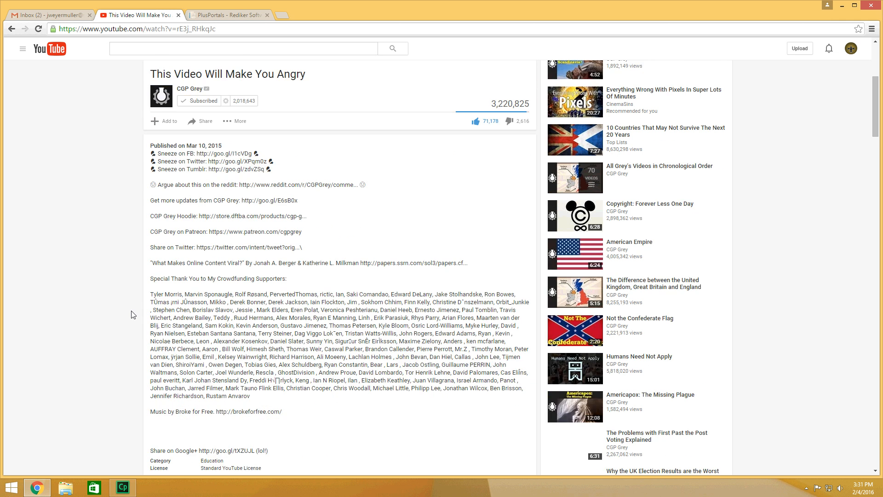
{"action": "scroll", "coordinate": [132, 315], "scroll_direction": "up", "scroll_amount": 2}
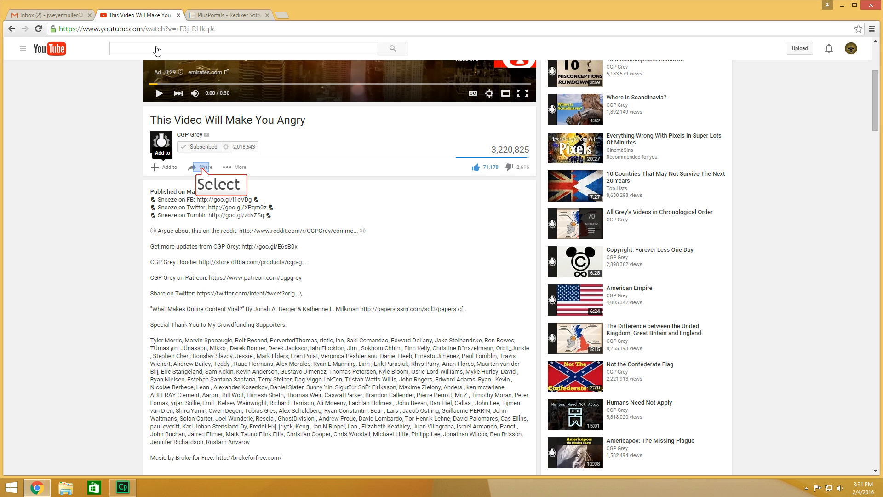
Step: Show the video's embed sharing option and copy its iframe embed code
{"action": "left_click", "coordinate": [202, 169]}
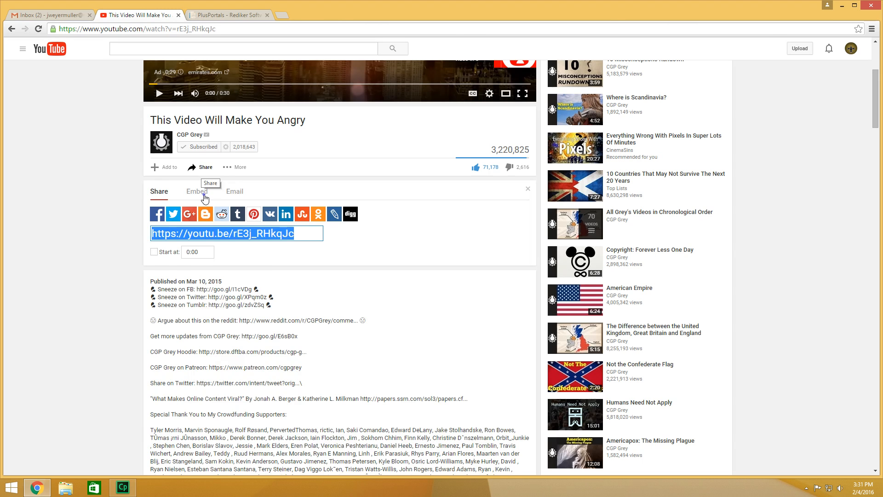
{"action": "left_click", "coordinate": [198, 191]}
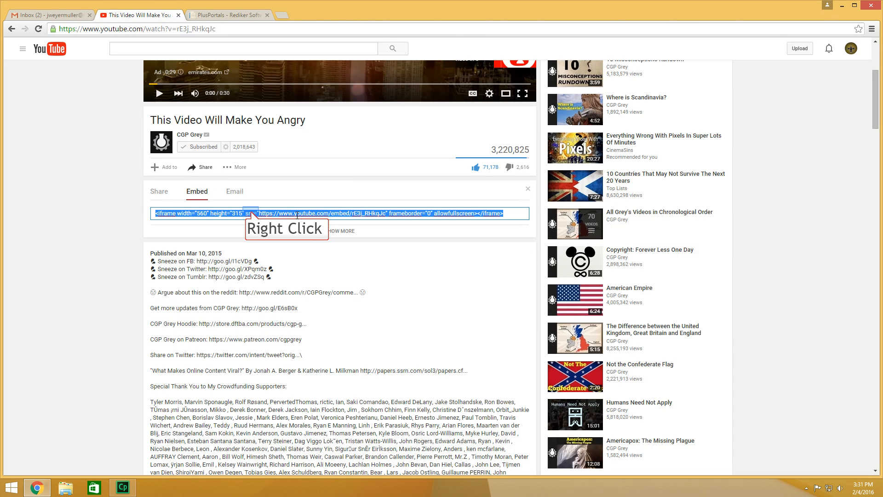
{"action": "right_click", "coordinate": [252, 212]}
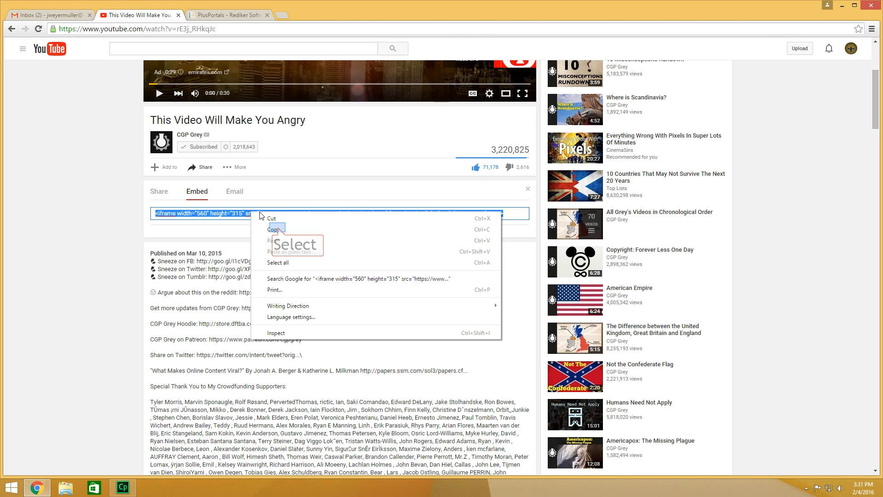
{"action": "left_click", "coordinate": [277, 229]}
Step: Return to PlusPortals and embed the YouTube video below the overview text using the copied embed code
{"action": "left_click", "coordinate": [212, 16]}
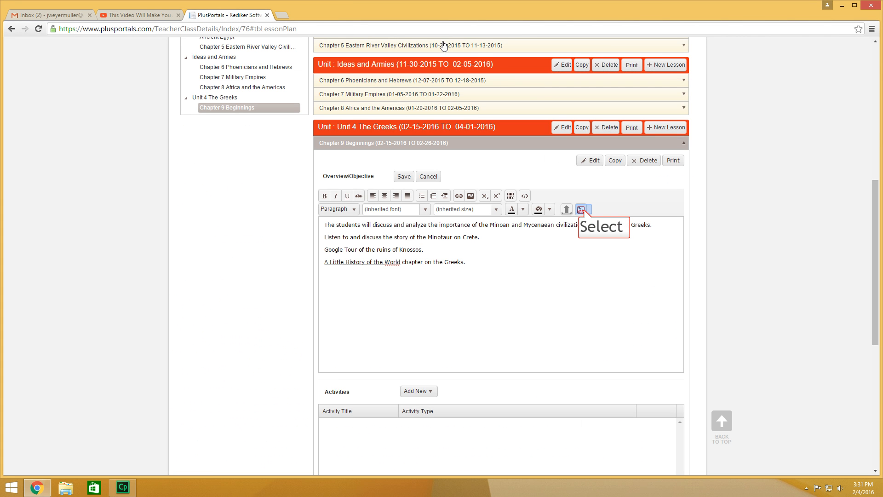
{"action": "left_click", "coordinate": [581, 210]}
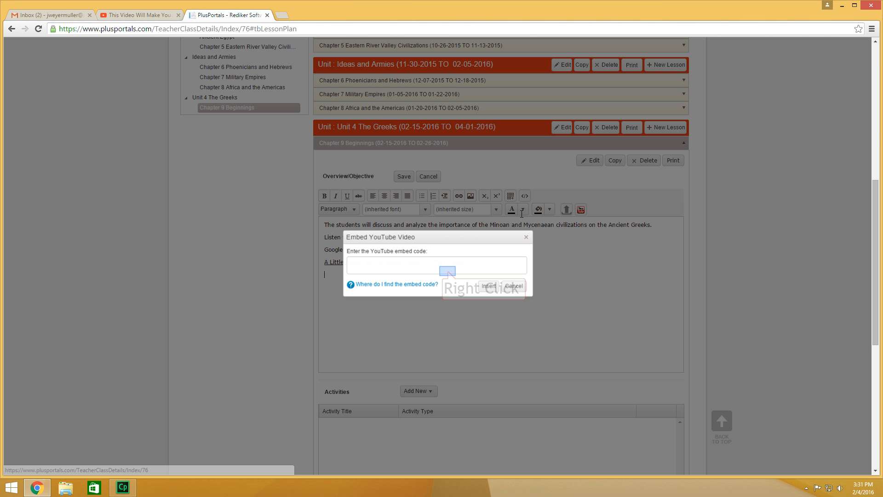
{"action": "right_click", "coordinate": [447, 271]}
{"action": "left_click", "coordinate": [485, 327]}
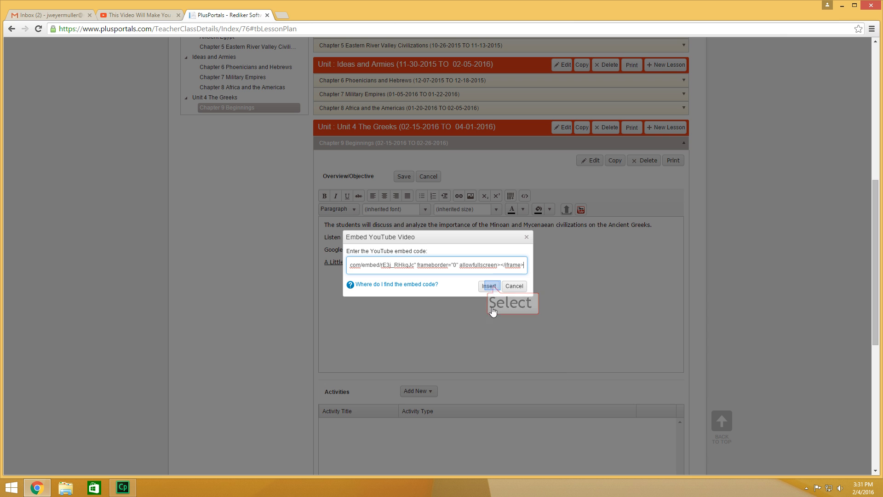
{"action": "left_click", "coordinate": [489, 286]}
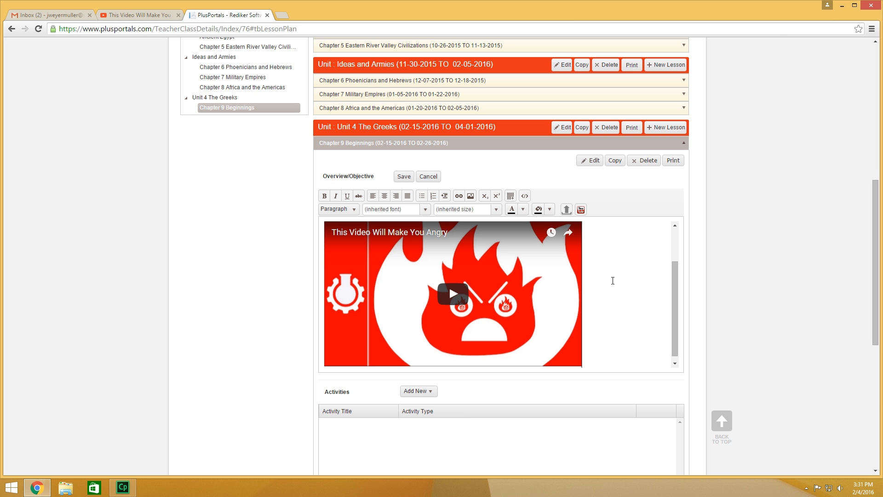
{"action": "scroll", "coordinate": [609, 281], "scroll_direction": "up", "scroll_amount": 2}
{"action": "scroll", "coordinate": [612, 281], "scroll_direction": "down", "scroll_amount": 1}
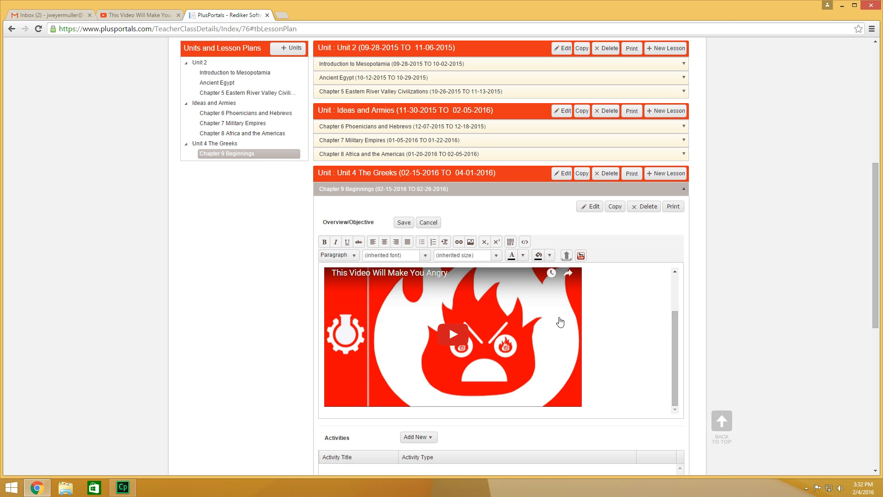
{"action": "scroll", "coordinate": [560, 321], "scroll_direction": "down", "scroll_amount": 1}
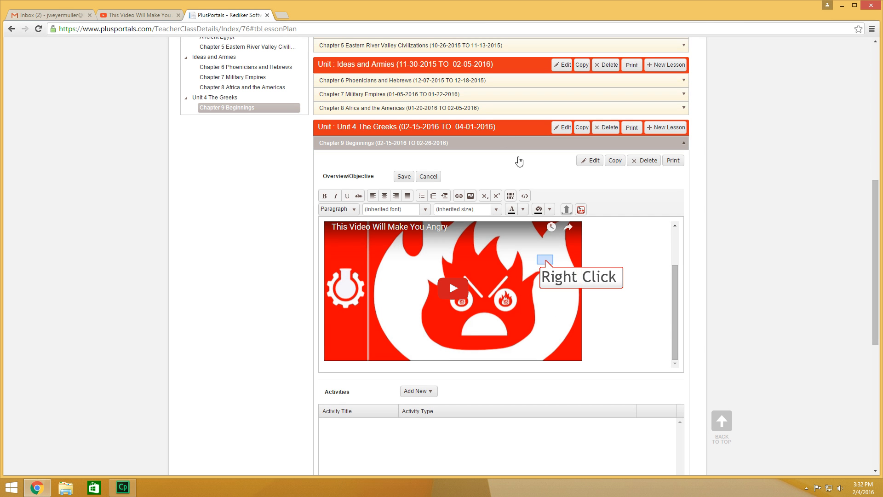
Step: Save the Overview/Objective of the Chapter 9 Beginnings lesson with its text and embedded video
{"action": "right_click", "coordinate": [544, 261]}
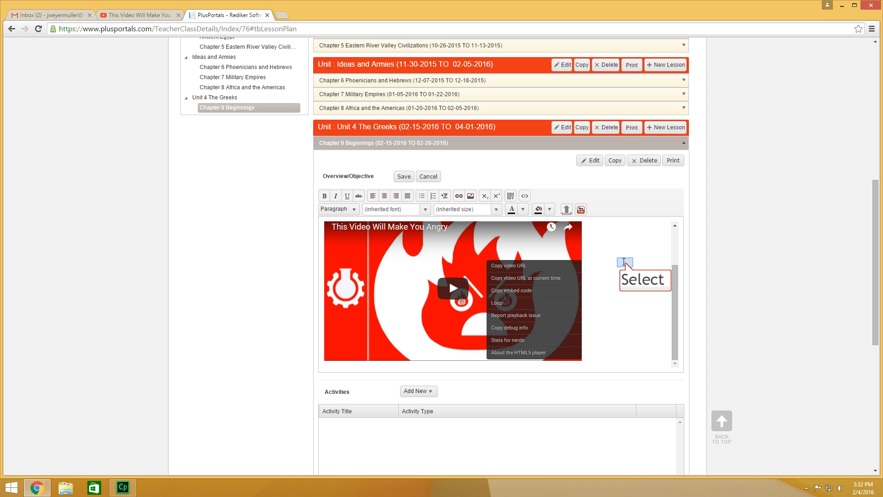
{"action": "left_click", "coordinate": [624, 262]}
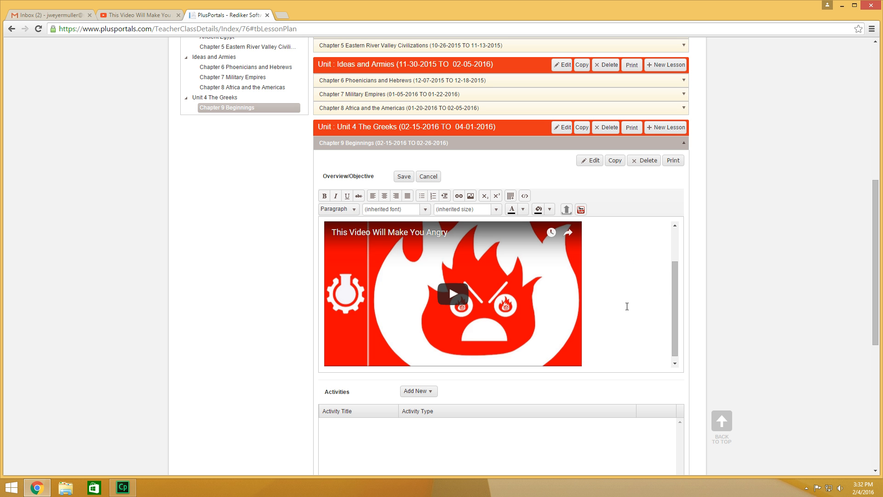
{"action": "scroll", "coordinate": [625, 306], "scroll_direction": "up", "scroll_amount": 3}
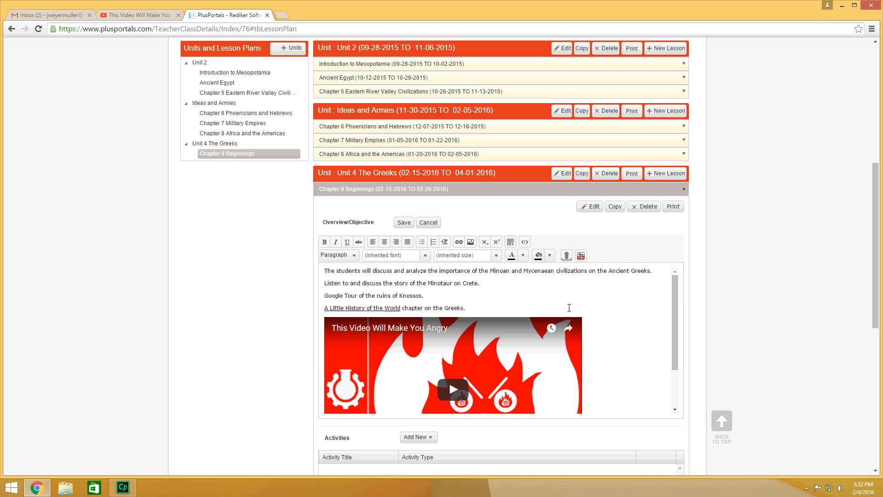
{"action": "scroll", "coordinate": [520, 308], "scroll_direction": "down", "scroll_amount": 2}
{"action": "scroll", "coordinate": [520, 307], "scroll_direction": "up", "scroll_amount": 4}
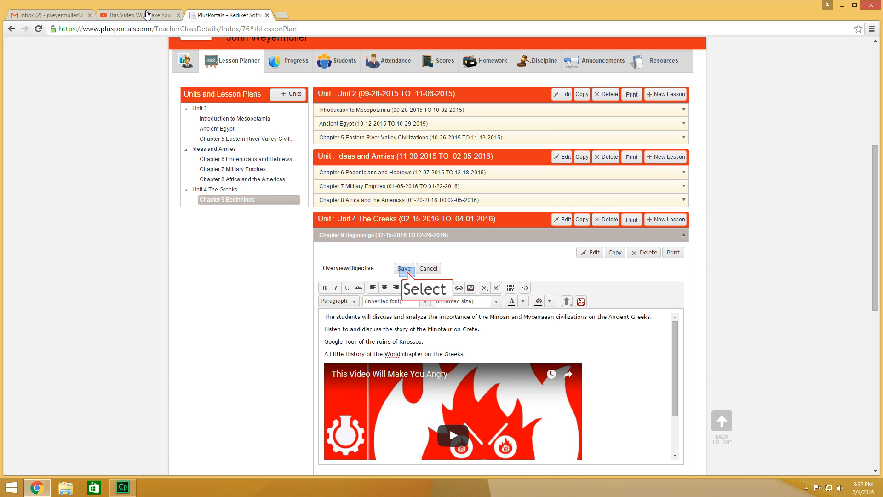
{"action": "left_click", "coordinate": [405, 270]}
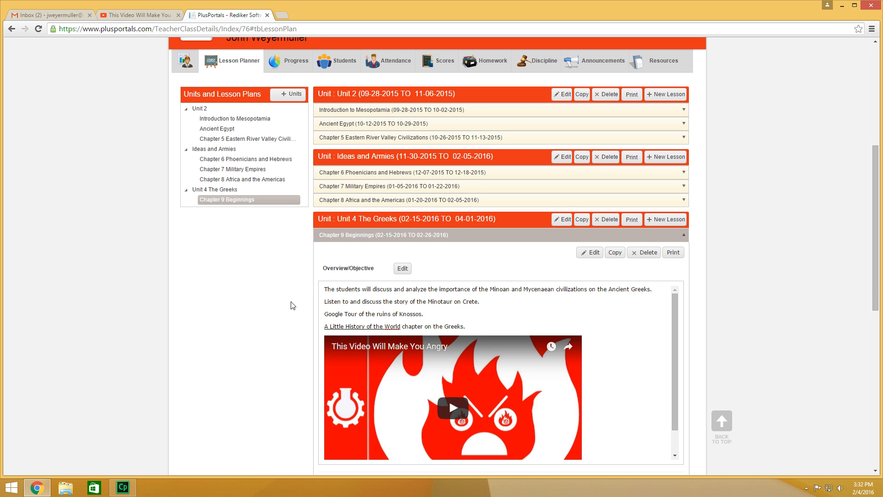
Step: Start a new Homework/Assignment activity for the Chapter 9 Beginnings lesson
{"action": "scroll", "coordinate": [293, 305], "scroll_direction": "down", "scroll_amount": 1}
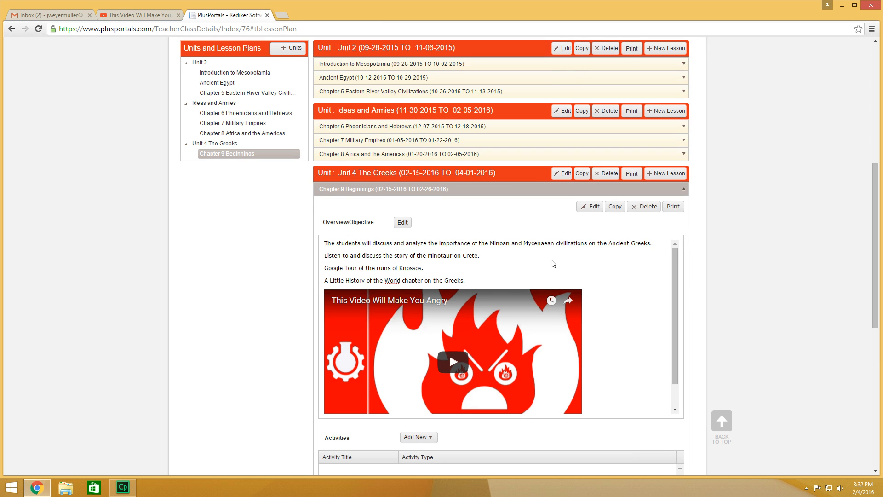
{"action": "scroll", "coordinate": [553, 263], "scroll_direction": "down", "scroll_amount": 2}
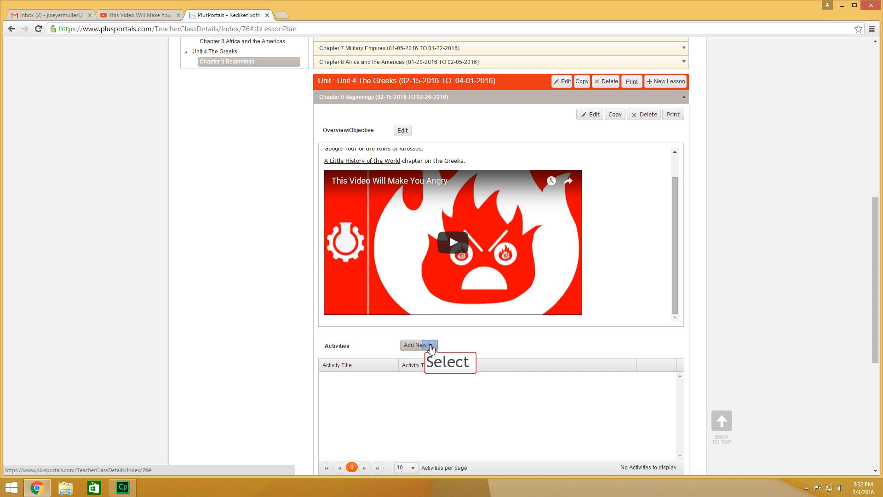
{"action": "left_click", "coordinate": [431, 345]}
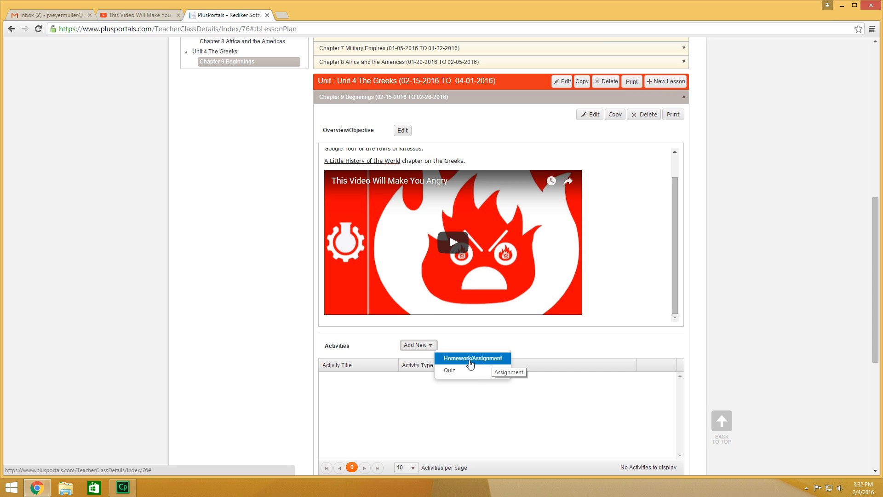
{"action": "left_click", "coordinate": [463, 369]}
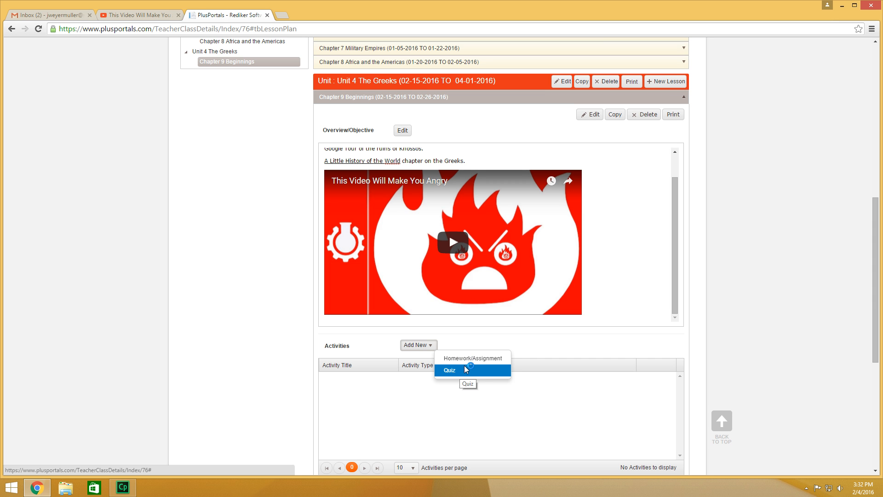
{"action": "left_click", "coordinate": [467, 358]}
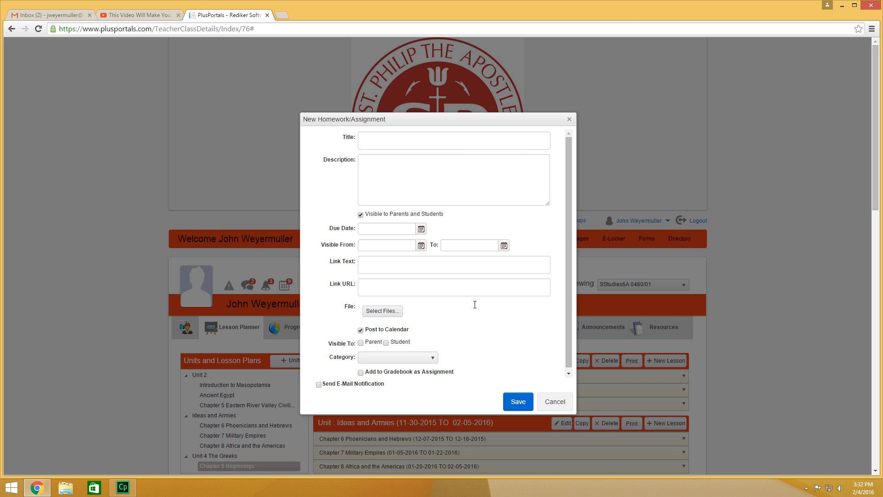
Step: Title the assignment "6th Grade SS Quiz 4" and enter the description "Chapter 9 Vocabulary Quiz. Vocabulary Chart due."
{"action": "left_click", "coordinate": [478, 146]}
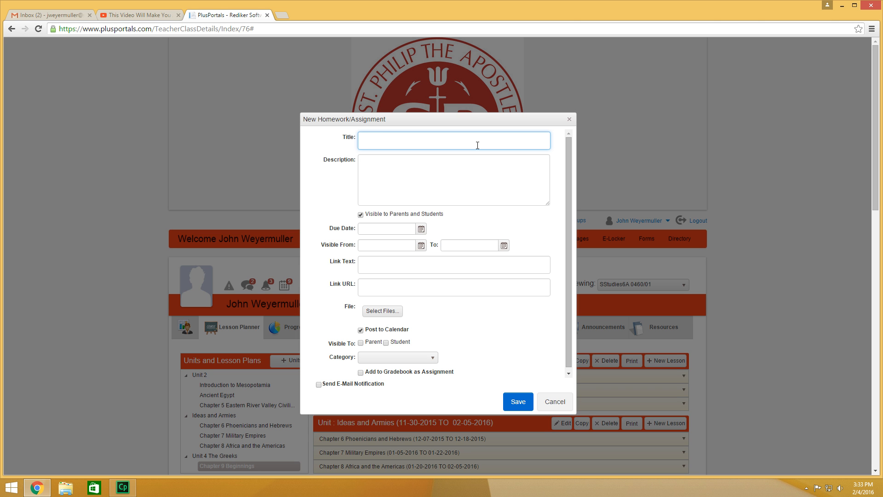
{"action": "type", "text": "6th Grade "}
{"action": "type", "text": "SS"}
{"action": "type", "text": " Ch 9"}
{"action": "type", "text": "Quiz "}
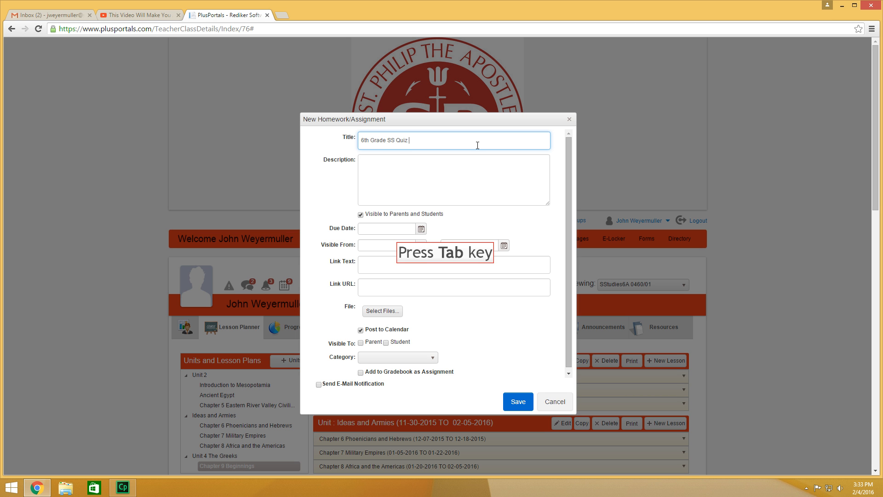
{"action": "type", "text": "4"}
{"action": "key", "text": "Tab"}
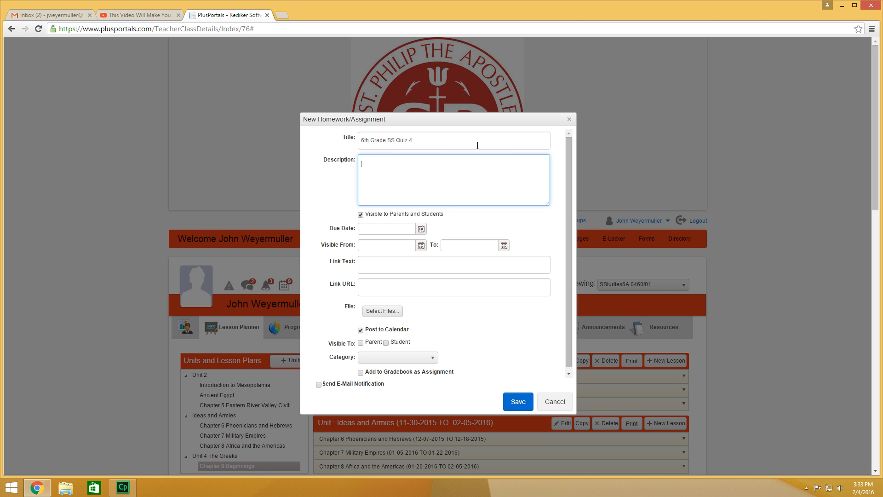
{"action": "type", "text": "Chapter 9 Vocabulary Quiz. Vocabulary Chart due."}
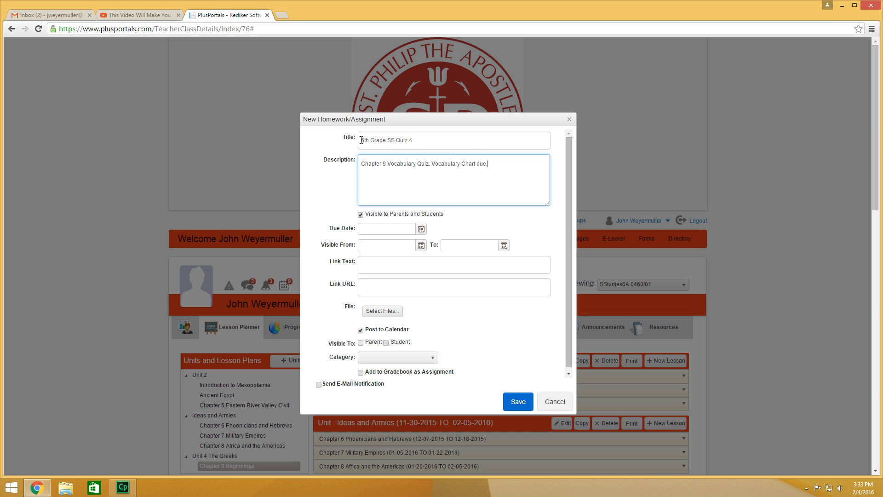
{"action": "left_click_drag", "start_coordinate": [361, 140], "coordinate": [397, 140]}
{"action": "left_click", "coordinate": [396, 140]}
{"action": "key", "text": "BackSpace"}
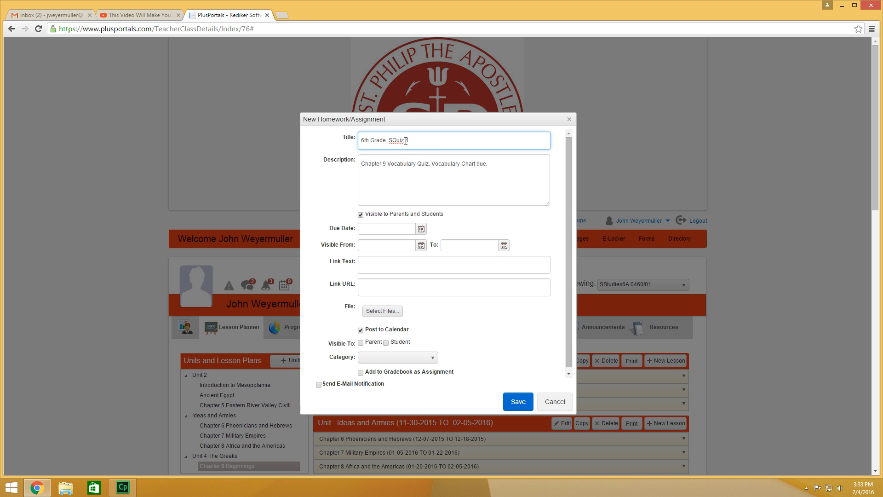
{"action": "left_click", "coordinate": [392, 140]}
{"action": "type", "text": "S"}
{"action": "left_click_drag", "start_coordinate": [363, 139], "coordinate": [430, 147]}
{"action": "left_click", "coordinate": [387, 140]}
{"action": "key", "text": "BackSpace"}
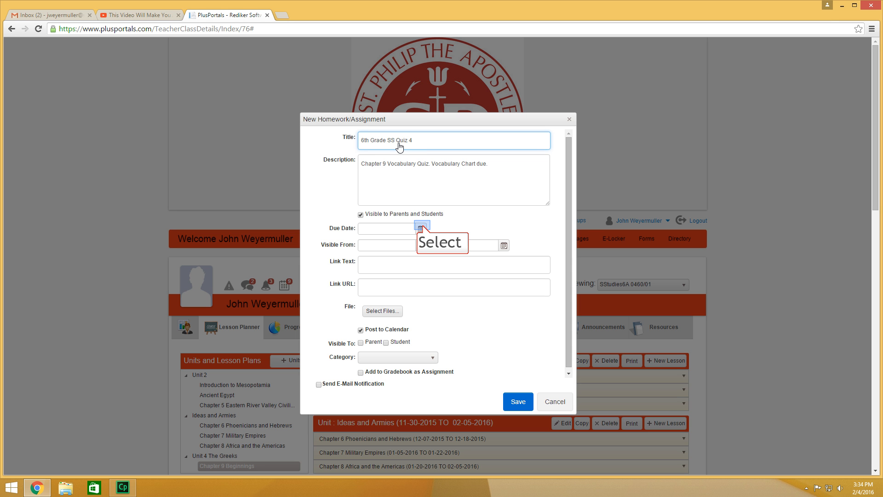
Step: Set the assignment's due date to 2/19/2016
{"action": "left_click", "coordinate": [421, 229]}
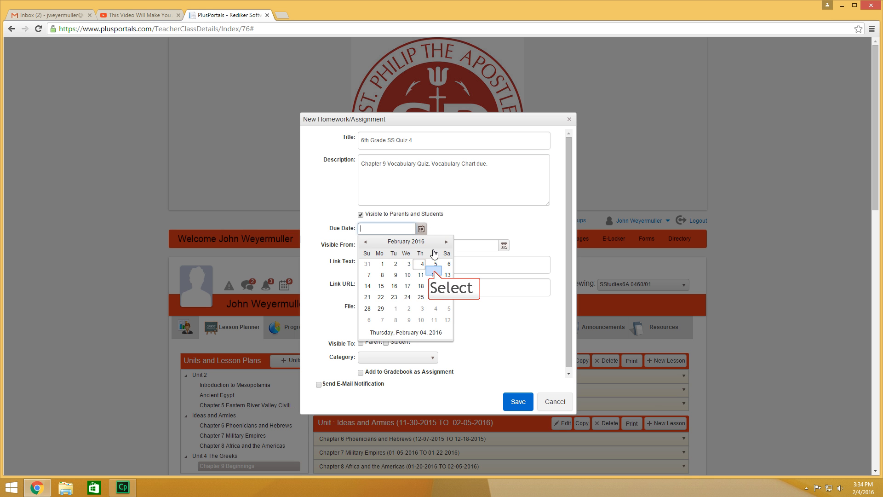
{"action": "left_click", "coordinate": [433, 275]}
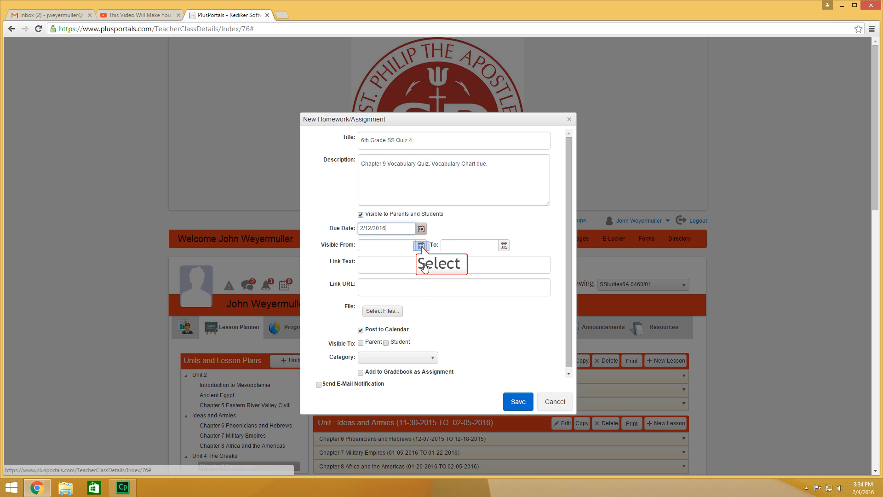
{"action": "left_click", "coordinate": [421, 247]}
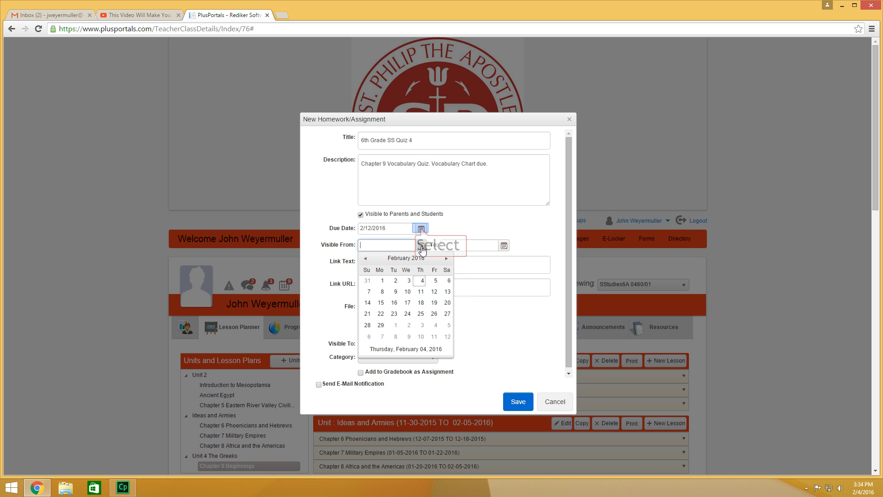
{"action": "left_click", "coordinate": [422, 230]}
{"action": "left_click", "coordinate": [434, 285]}
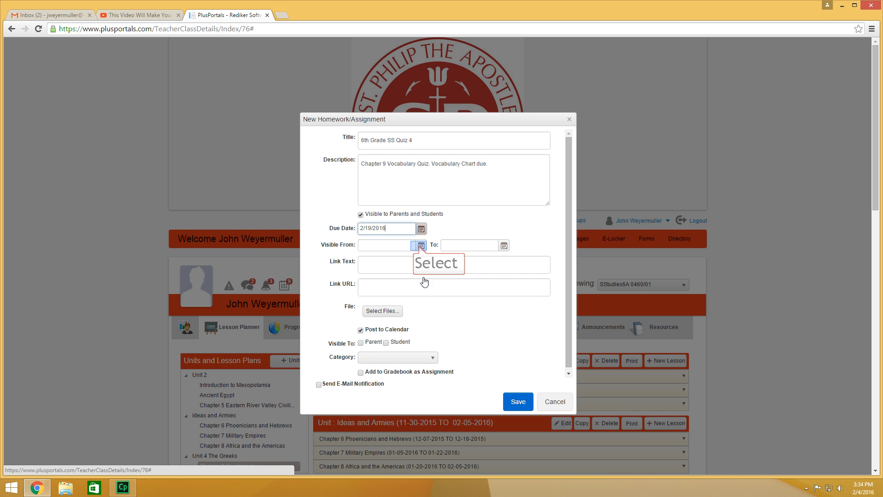
Step: Make the assignment visible from 2/15/2016 to 2/19/2016
{"action": "left_click", "coordinate": [421, 246]}
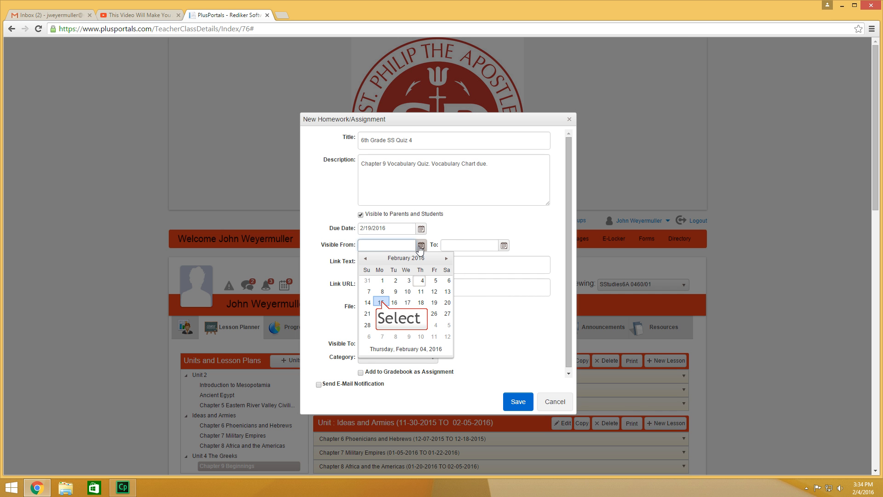
{"action": "left_click", "coordinate": [381, 303]}
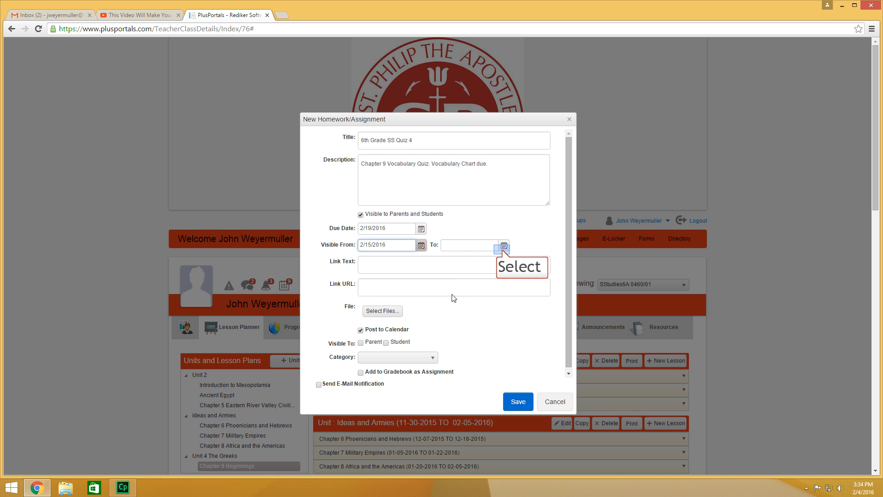
{"action": "left_click", "coordinate": [503, 248]}
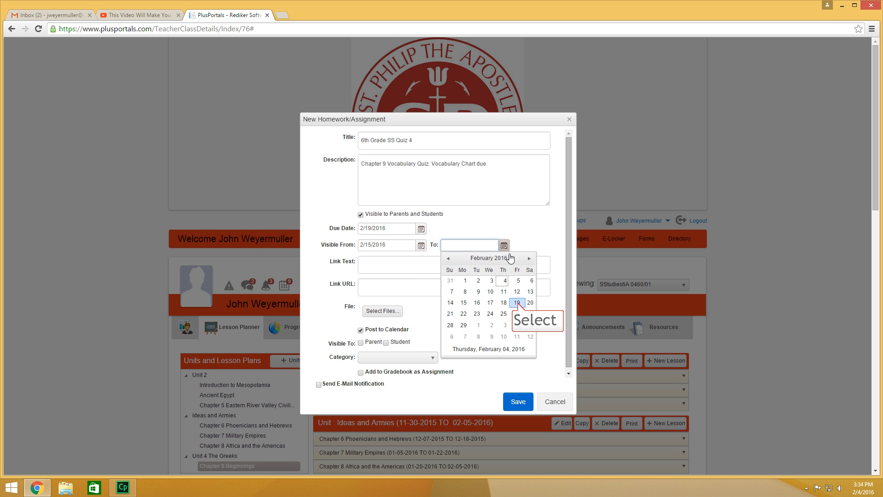
{"action": "left_click", "coordinate": [517, 303]}
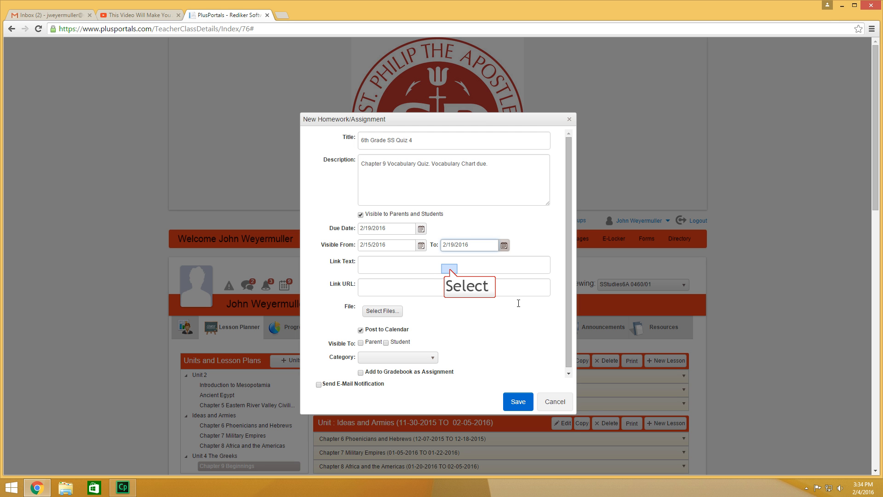
{"action": "left_click", "coordinate": [450, 269]}
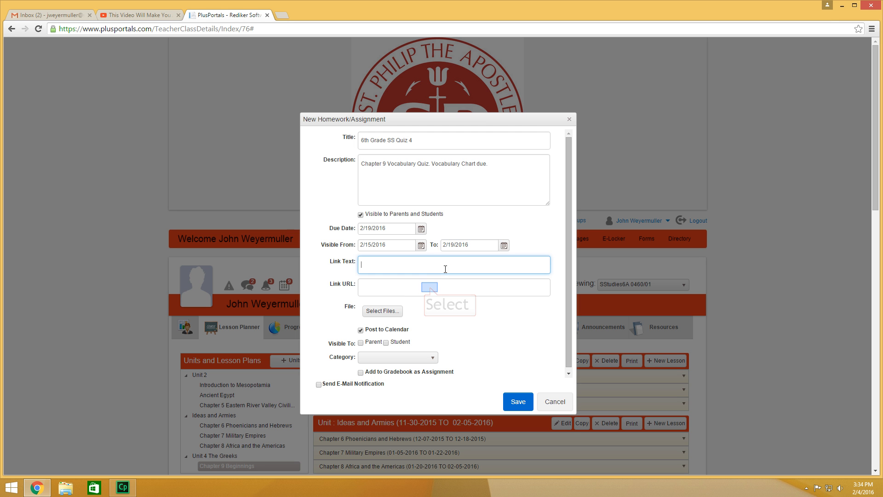
{"action": "left_click", "coordinate": [431, 291]}
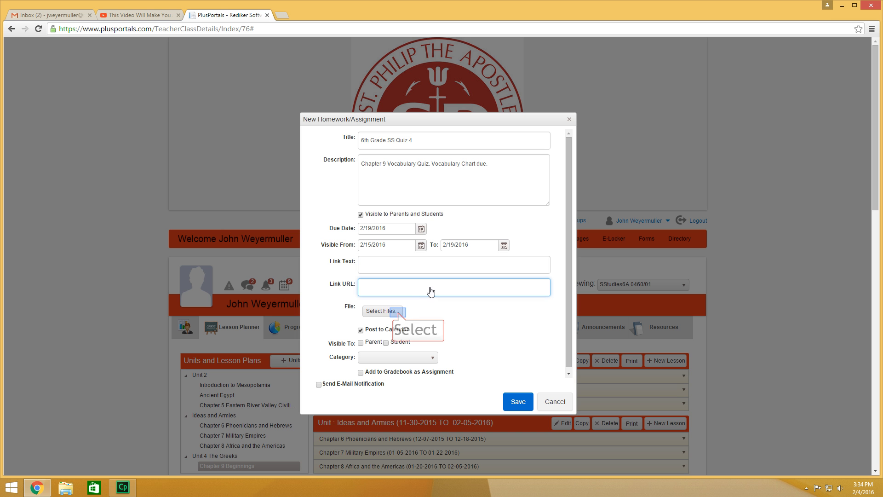
{"action": "left_click", "coordinate": [399, 314]}
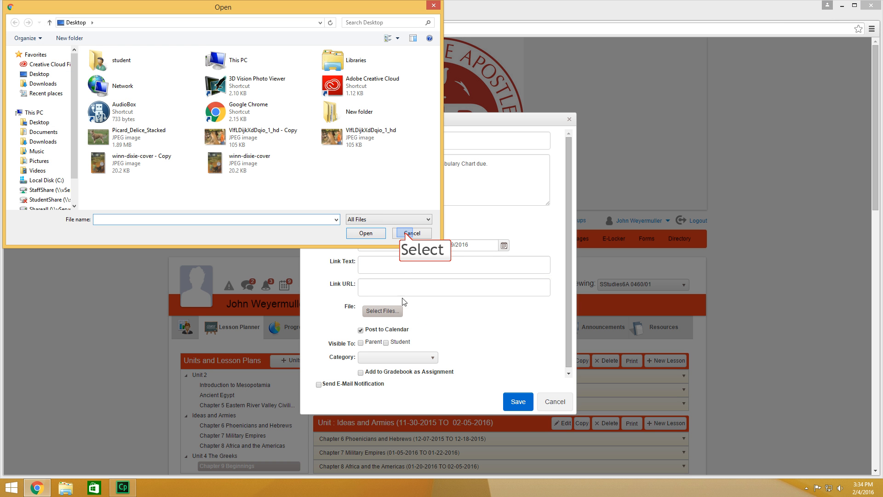
{"action": "left_click", "coordinate": [406, 233]}
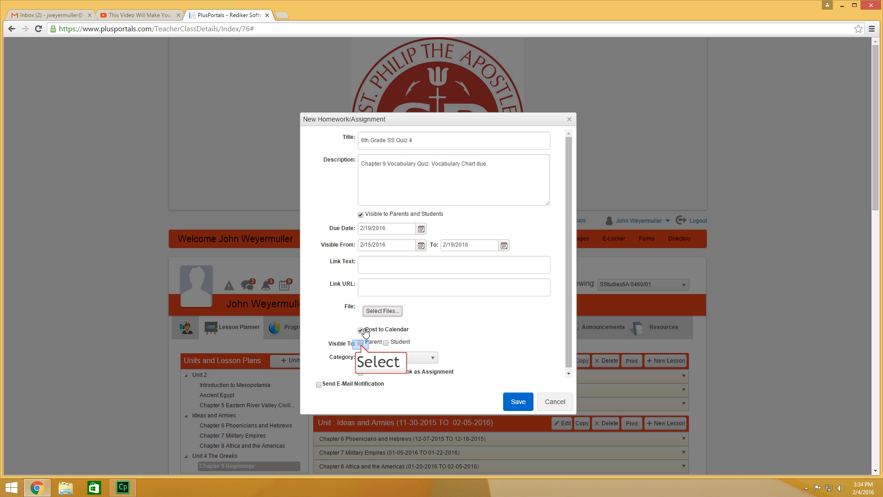
Step: Make the calendar post visible to parents and students, and add the item to the gradebook as an assignment
{"action": "left_click", "coordinate": [361, 344]}
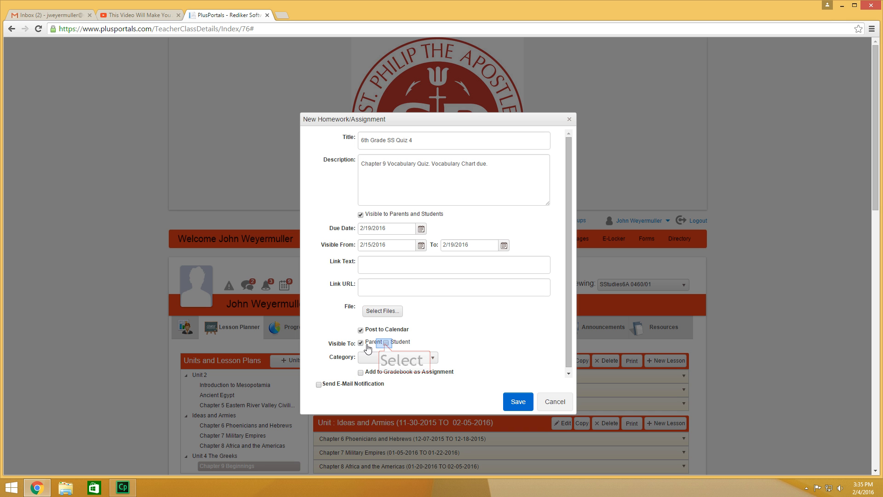
{"action": "left_click", "coordinate": [386, 343]}
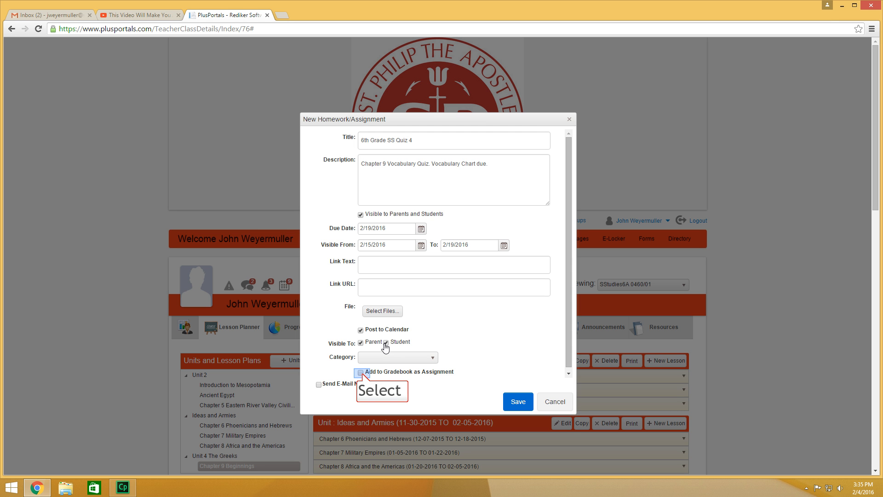
{"action": "left_click", "coordinate": [362, 373]}
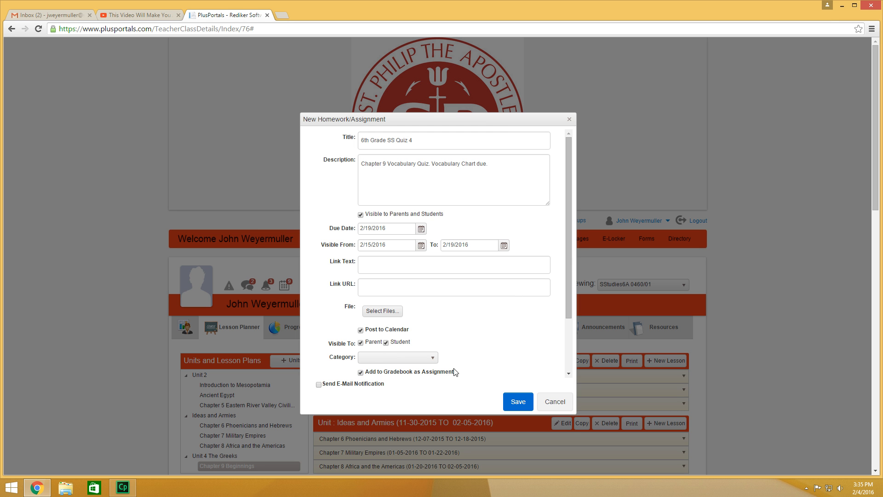
Step: Set the gradebook category to Quiz and the marking period to SECOND TRIMESTER
{"action": "scroll", "coordinate": [539, 327], "scroll_direction": "down", "scroll_amount": 4}
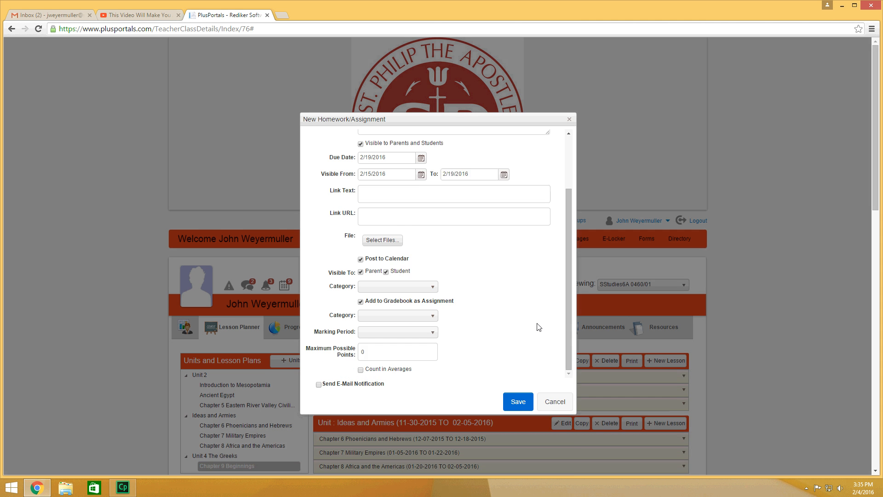
{"action": "left_click", "coordinate": [413, 269]}
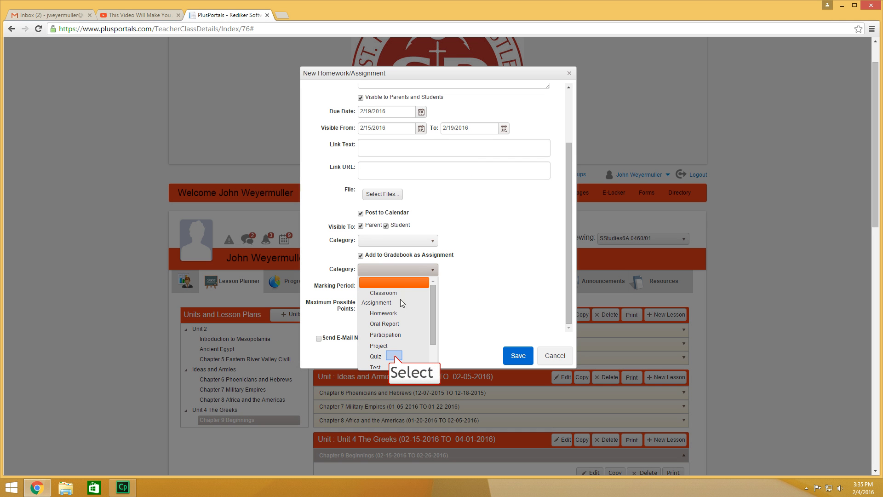
{"action": "left_click", "coordinate": [395, 356]}
{"action": "left_click", "coordinate": [431, 286]}
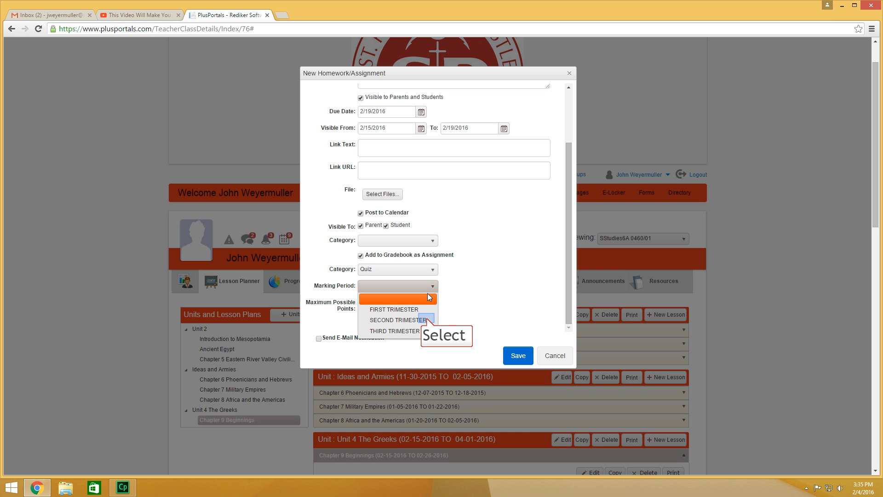
{"action": "left_click", "coordinate": [427, 320]}
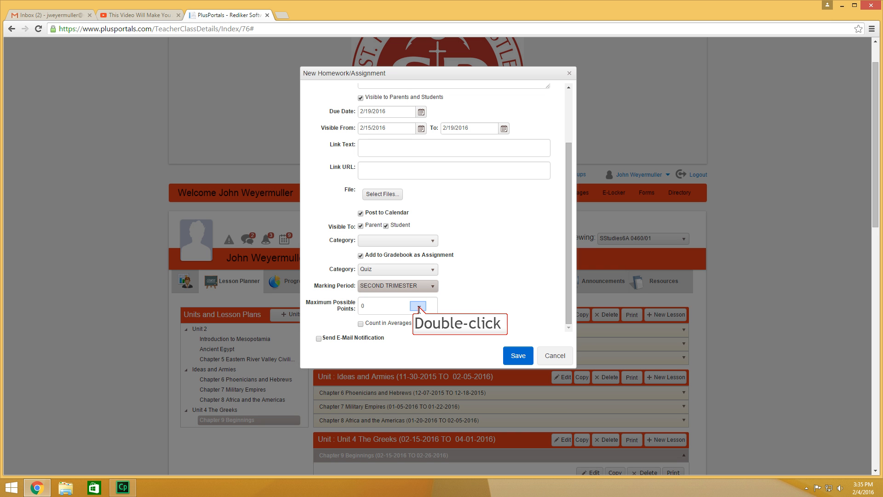
Step: Set the quiz assignment's maximum possible points to 100 and count it in averages
{"action": "double_click", "coordinate": [419, 305]}
{"action": "type", "text": "100"}
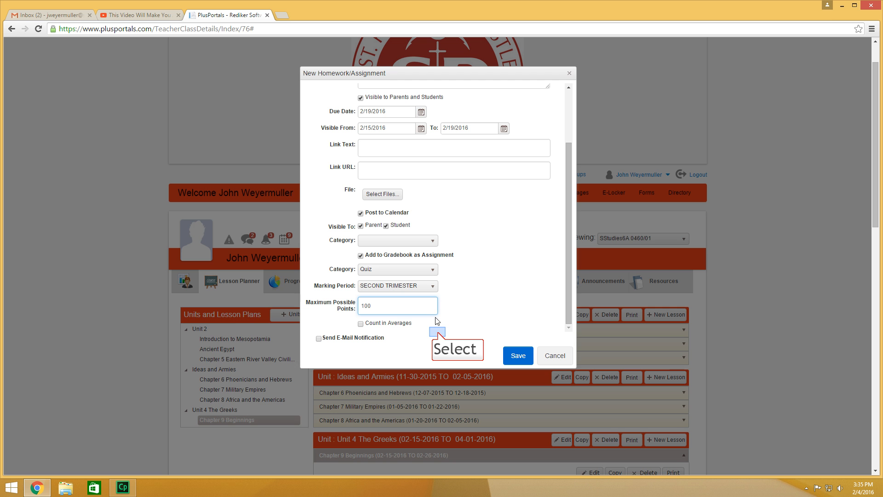
{"action": "left_click", "coordinate": [361, 323]}
{"action": "left_click", "coordinate": [361, 323]}
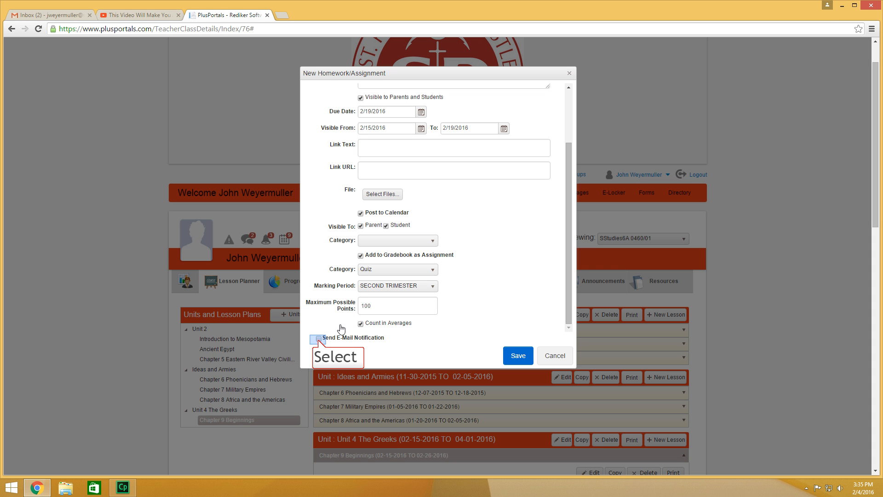
Step: Save the quiz assignment with e-mail notification left off
{"action": "left_click", "coordinate": [319, 339]}
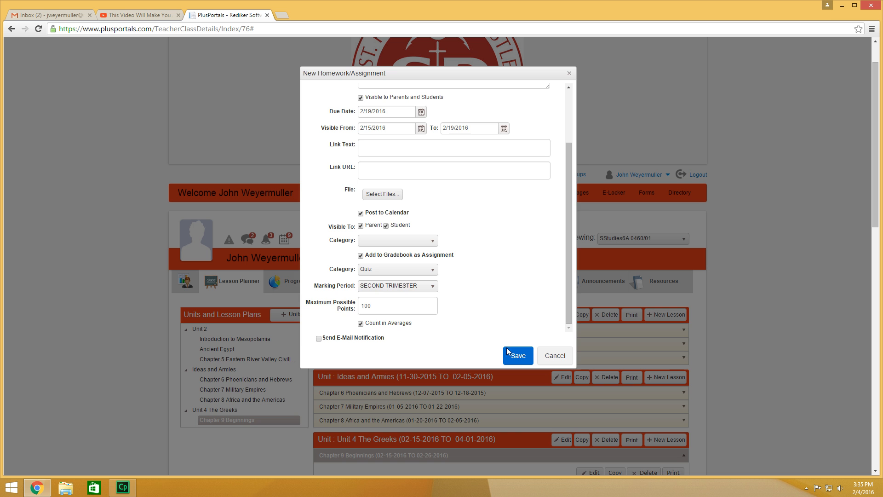
{"action": "left_click", "coordinate": [518, 355]}
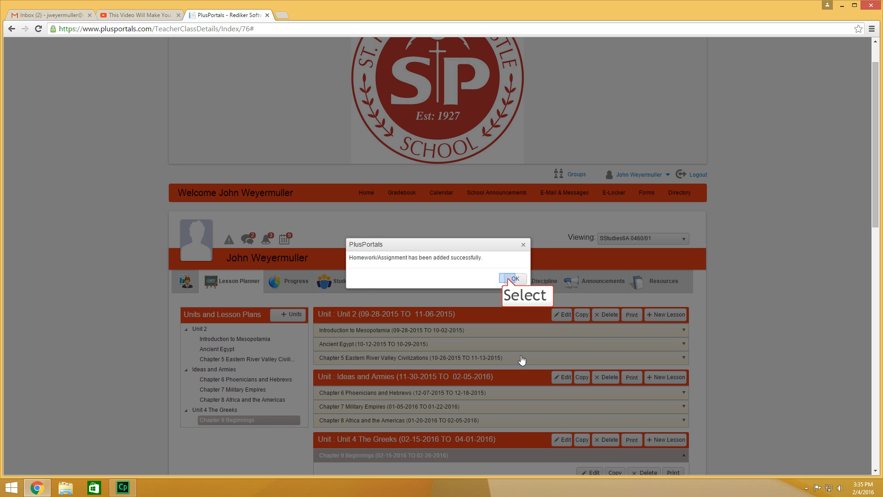
{"action": "left_click", "coordinate": [514, 278]}
Step: Start another homework/assignment activity for the Chapter 9 Beginnings lesson, titled "6th Grade SS Test4"
{"action": "scroll", "coordinate": [486, 342], "scroll_direction": "down", "scroll_amount": 7}
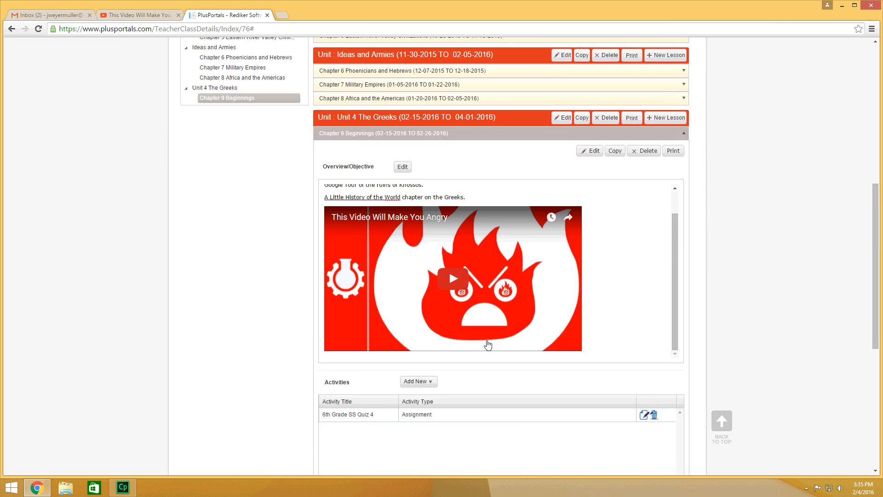
{"action": "scroll", "coordinate": [488, 344], "scroll_direction": "down", "scroll_amount": 3}
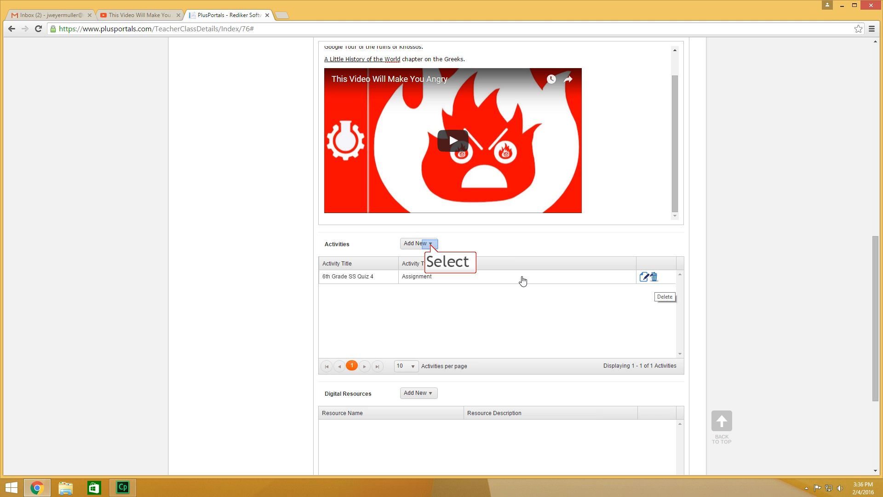
{"action": "left_click", "coordinate": [431, 244]}
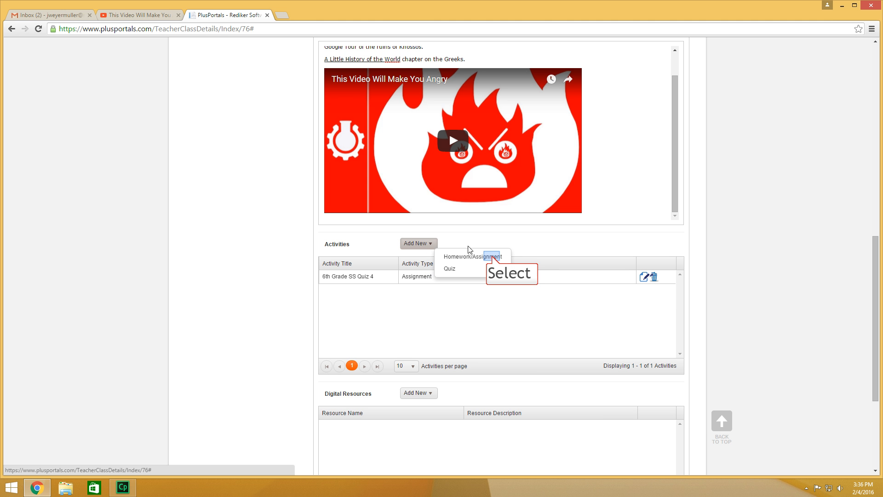
{"action": "left_click", "coordinate": [492, 256]}
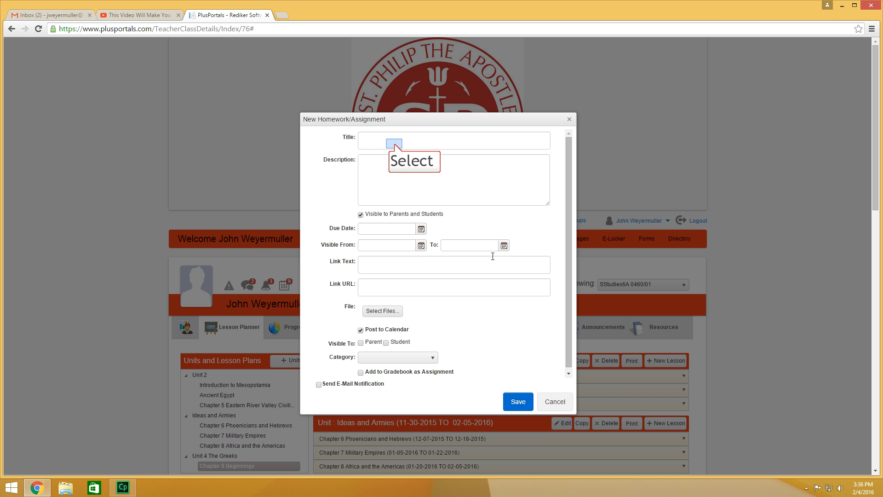
{"action": "left_click", "coordinate": [395, 144]}
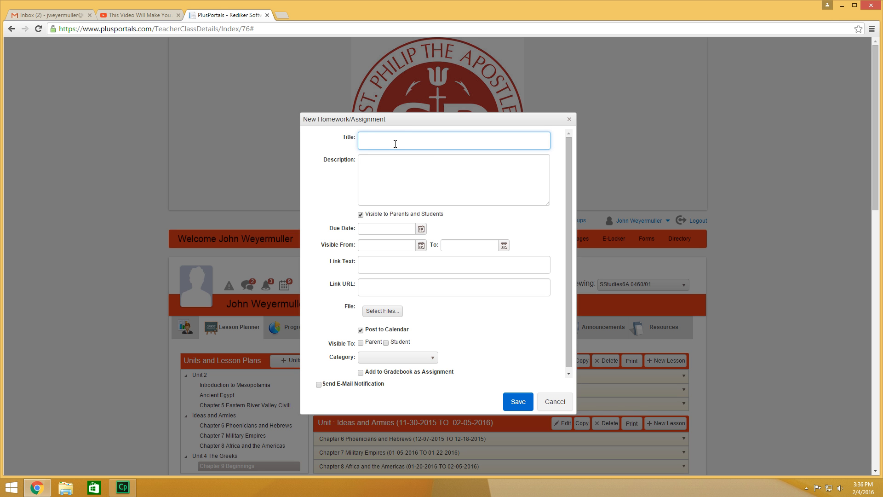
{"action": "type", "text": "6th Grade"}
{"action": "type", "text": "SS Test4"}
{"action": "key", "text": "Tab"}
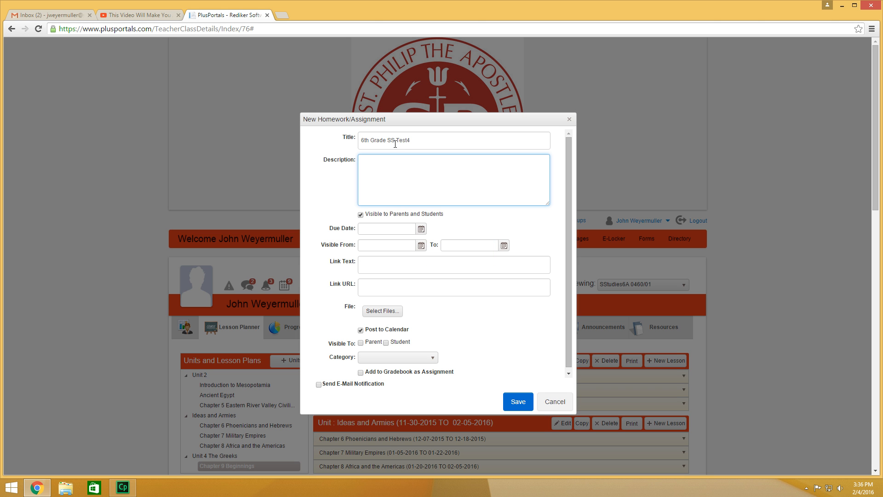
Step: Enter the assignment description "Chapter 9 Test. Study Guides Due."
{"action": "type", "text": "Chaopter"}
{"action": "key", "text": "BackSpace"}
{"action": "type", "text": "pter 9 Test. Study Guides Due."}
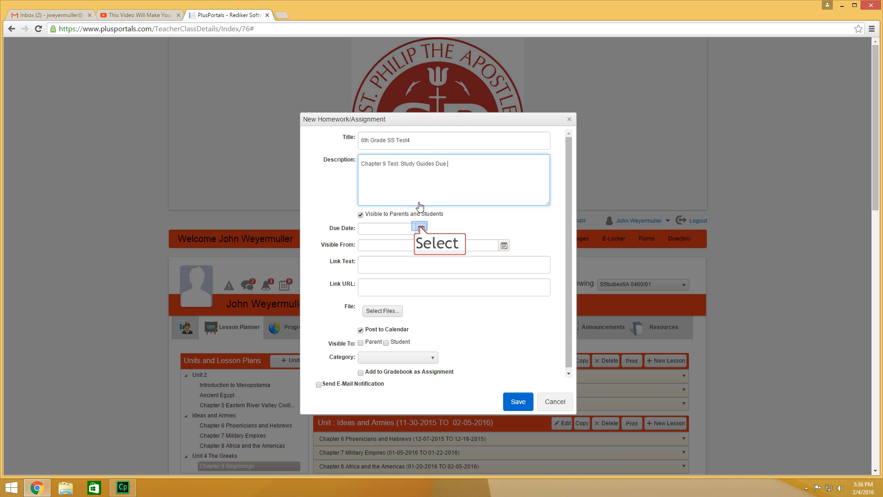
Step: Set the test's due date to 2/26/2016 and its visibility period from 2/15/2016 to 2/26/2016
{"action": "left_click", "coordinate": [421, 229]}
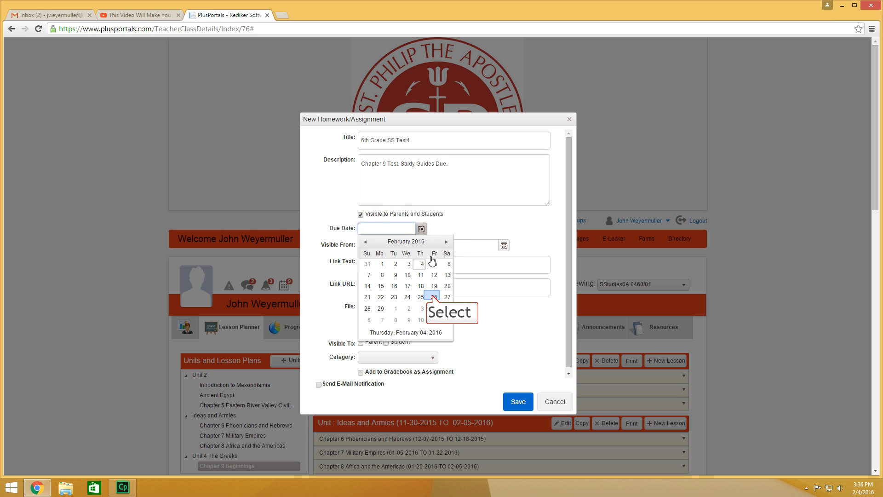
{"action": "left_click", "coordinate": [432, 297]}
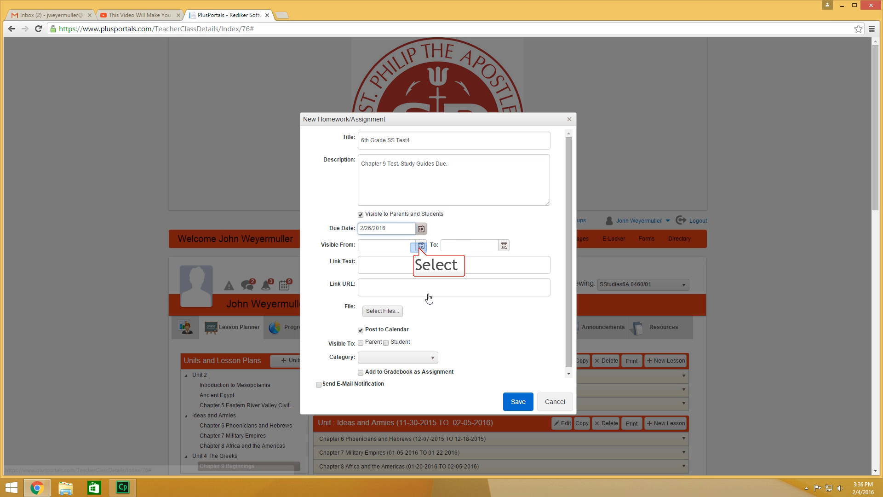
{"action": "left_click", "coordinate": [420, 245]}
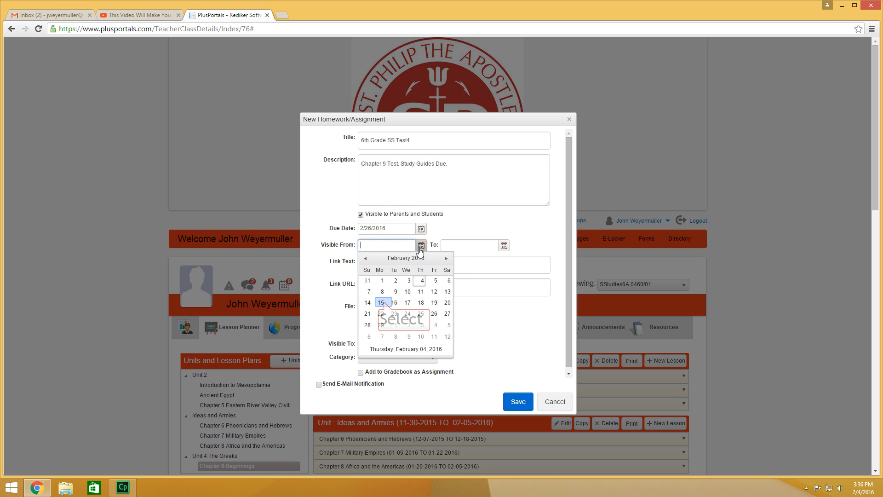
{"action": "left_click", "coordinate": [381, 302]}
{"action": "left_click", "coordinate": [504, 245]}
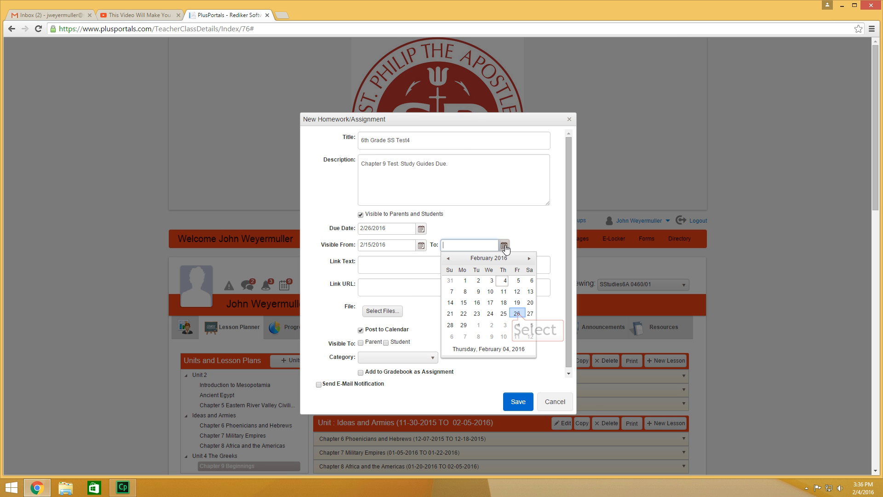
{"action": "left_click", "coordinate": [517, 314]}
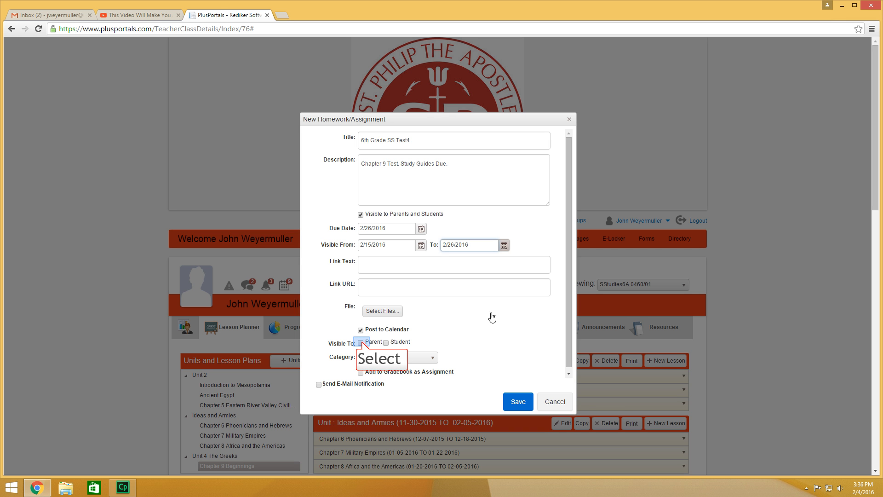
Step: Make the test's calendar post visible to parents and students, and save the assignment
{"action": "left_click", "coordinate": [361, 343]}
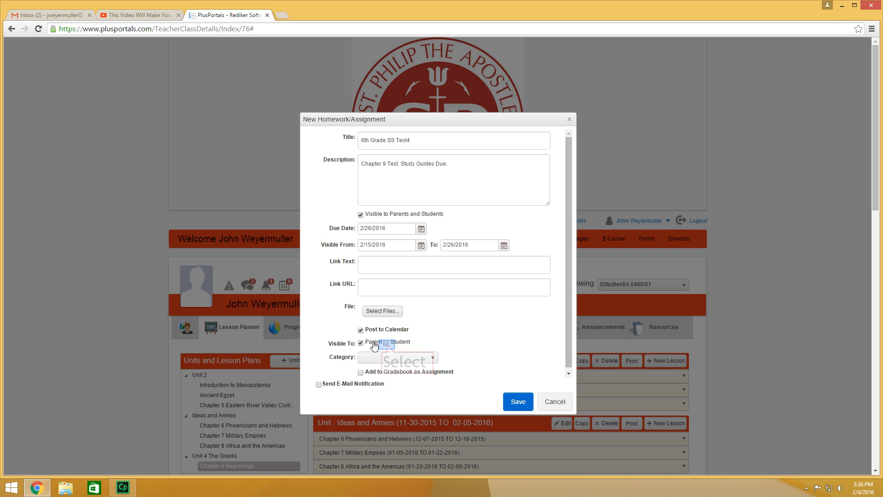
{"action": "left_click", "coordinate": [386, 343]}
{"action": "scroll", "coordinate": [458, 331], "scroll_direction": "down", "scroll_amount": 1}
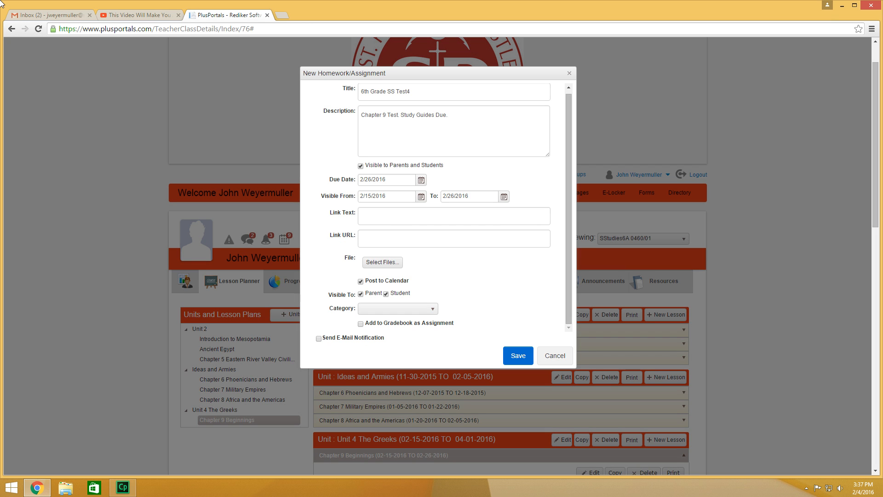
{"action": "left_click", "coordinate": [520, 356]}
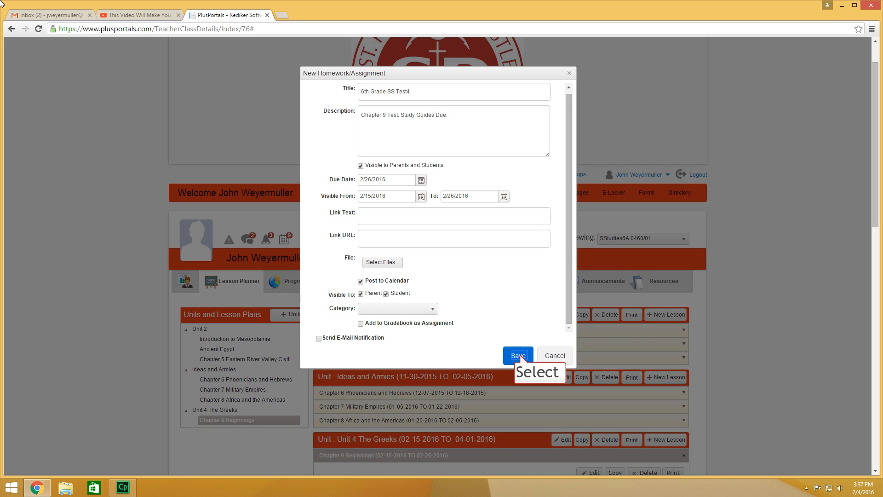
{"action": "left_click", "coordinate": [521, 357]}
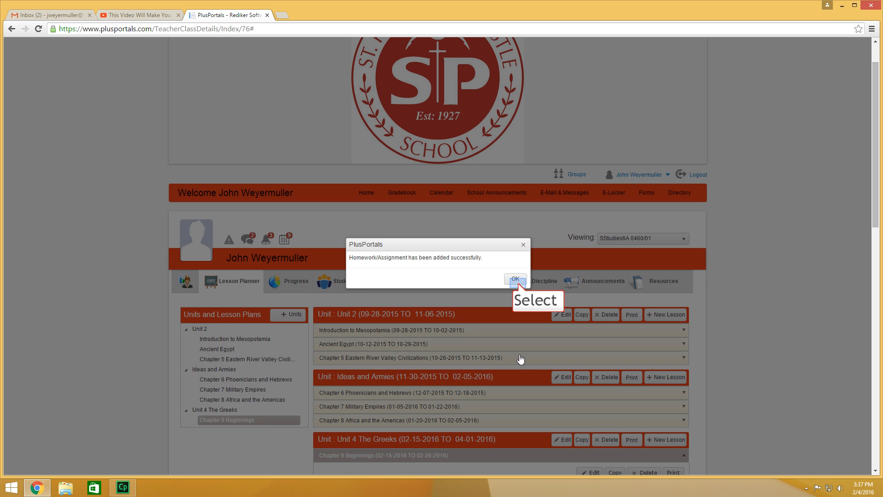
{"action": "left_click", "coordinate": [518, 284]}
Step: Look over the Chapter 9 Beginnings lesson's activities and overview, then collapse the lesson
{"action": "scroll", "coordinate": [482, 367], "scroll_direction": "down", "scroll_amount": 4}
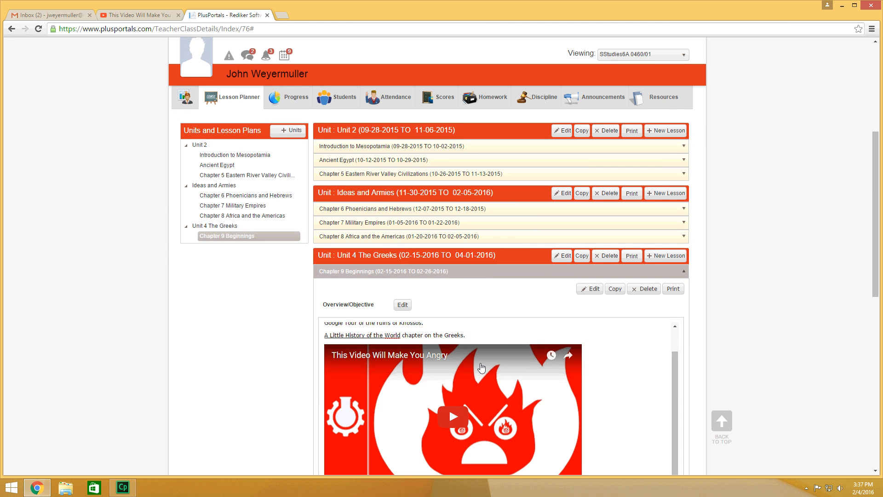
{"action": "scroll", "coordinate": [482, 367], "scroll_direction": "down", "scroll_amount": 4}
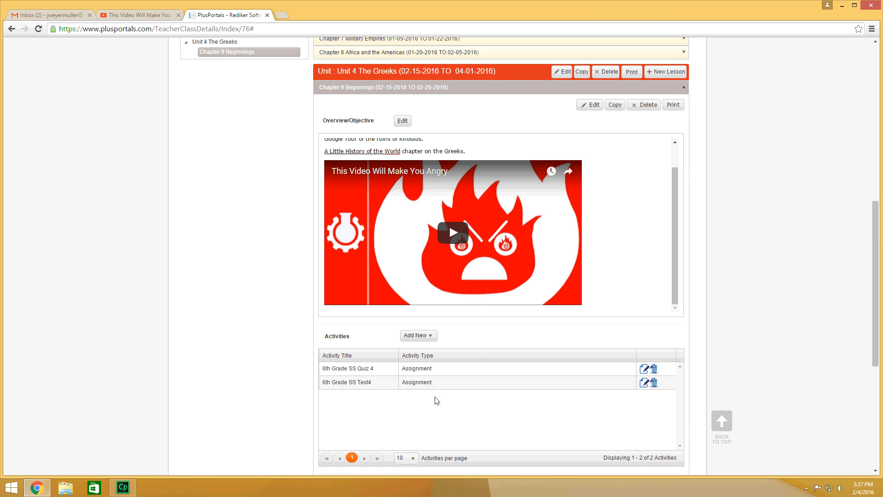
{"action": "scroll", "coordinate": [436, 401], "scroll_direction": "down", "scroll_amount": 5}
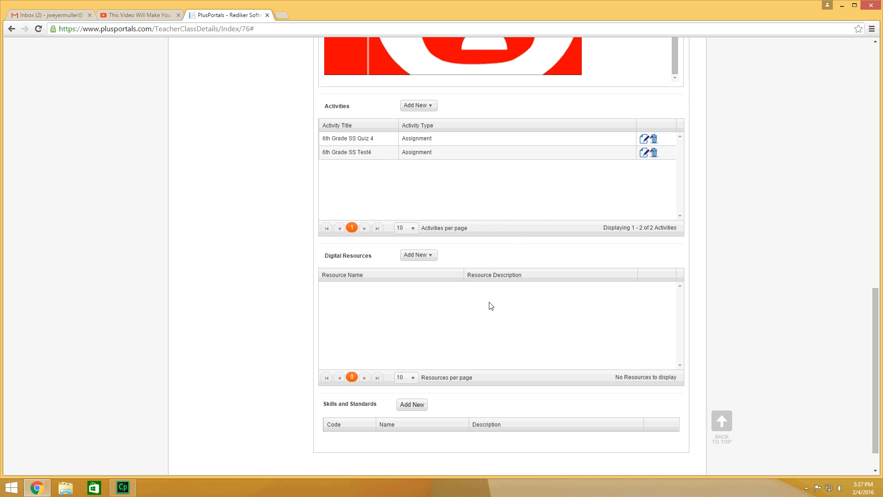
{"action": "scroll", "coordinate": [492, 306], "scroll_direction": "up", "scroll_amount": 7}
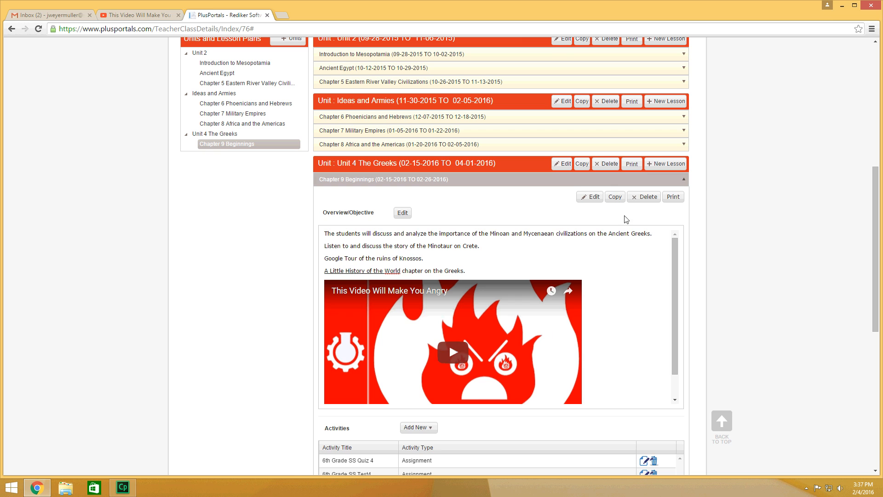
{"action": "left_click", "coordinate": [684, 181]}
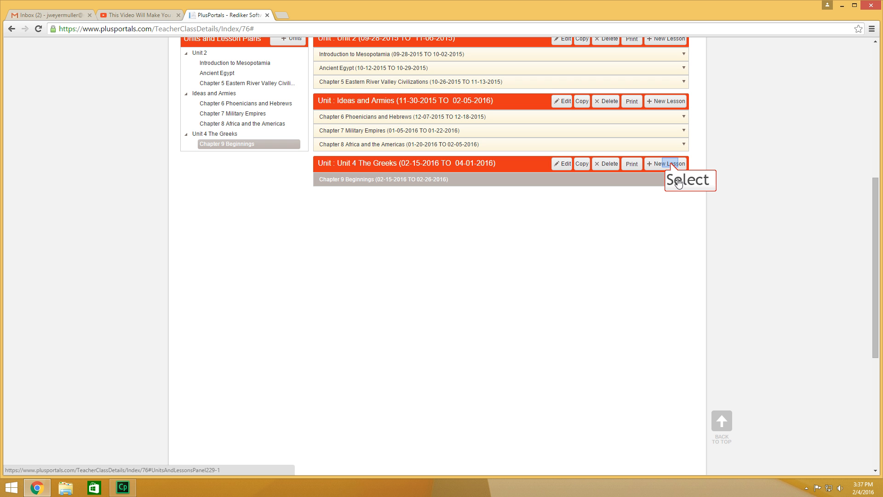
Step: Create a new lesson in Unit 4 The Greeks named "Chapter 10 The City-States"
{"action": "left_click", "coordinate": [671, 165]}
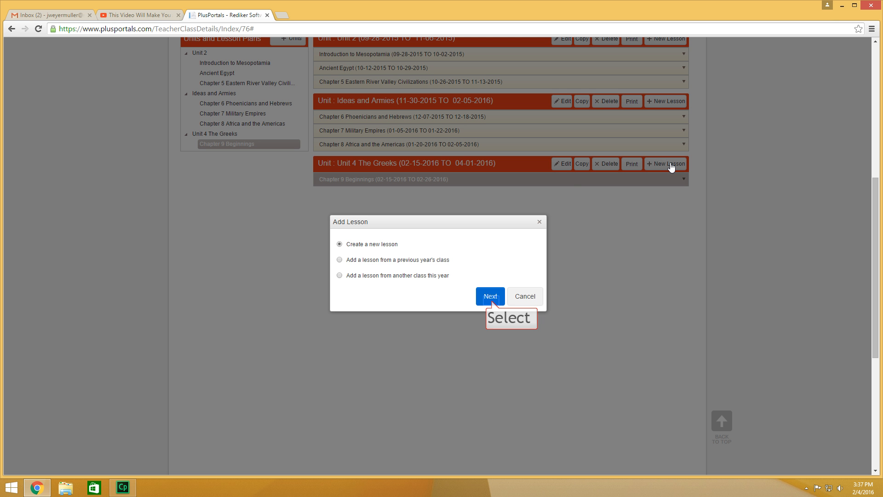
{"action": "left_click", "coordinate": [490, 296]}
{"action": "left_click", "coordinate": [470, 227]}
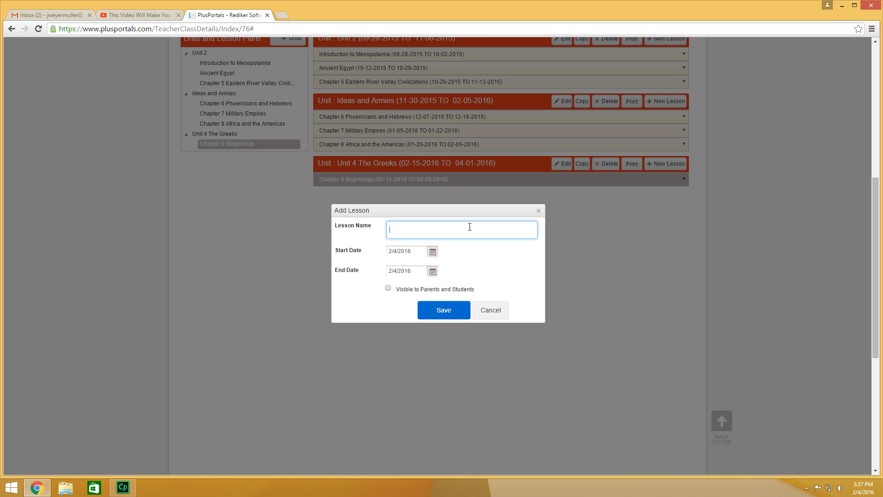
{"action": "type", "text": "Chapter"}
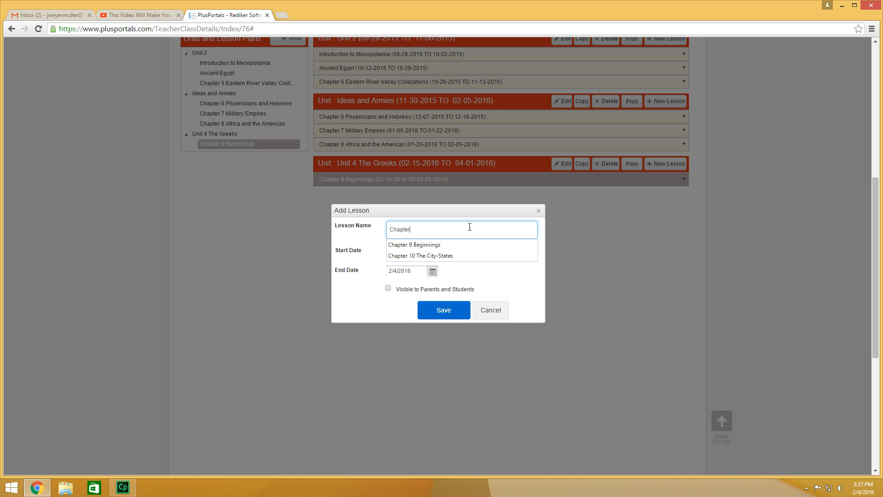
{"action": "type", "text": " 10 The"}
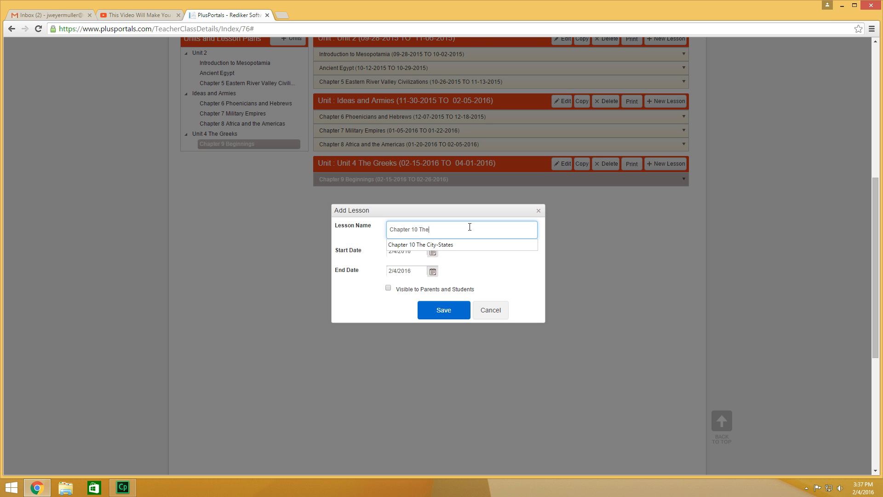
{"action": "type", "text": " City-States"}
Step: Set the lesson's start date to 2/29/2016 and end date to 3/11/2016, and save it
{"action": "left_click", "coordinate": [433, 253]}
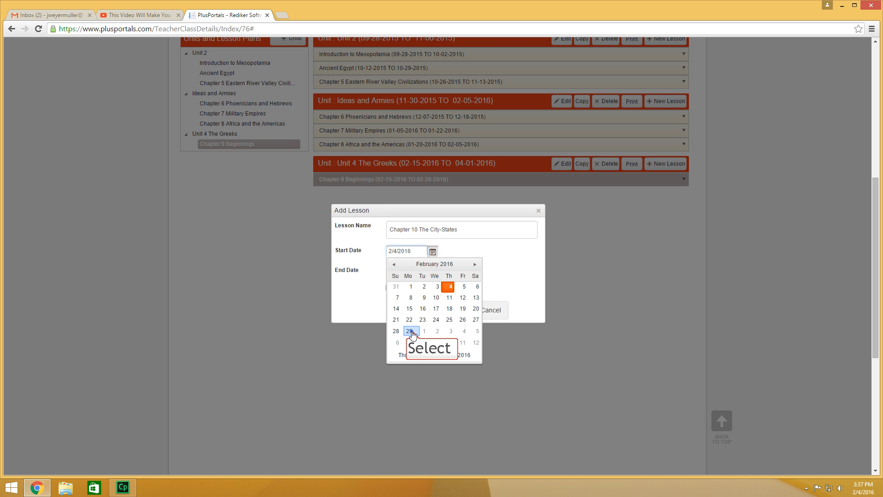
{"action": "left_click", "coordinate": [410, 331]}
{"action": "left_click", "coordinate": [433, 272]}
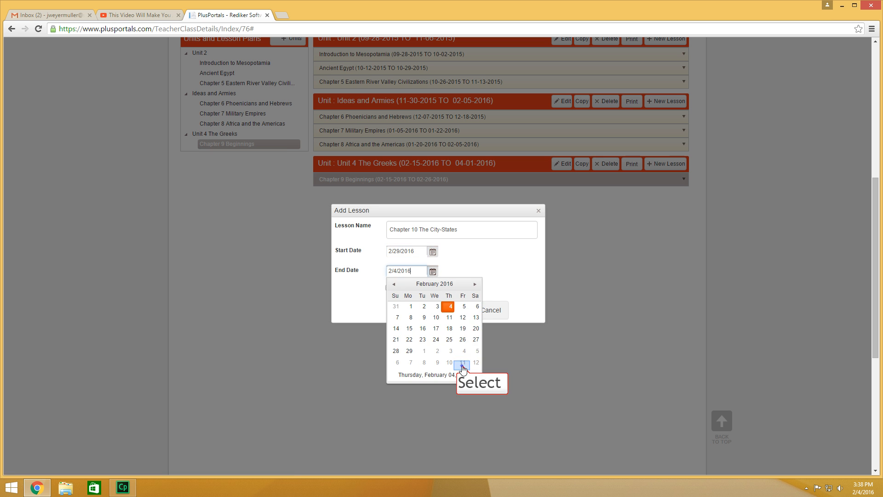
{"action": "left_click", "coordinate": [462, 363]}
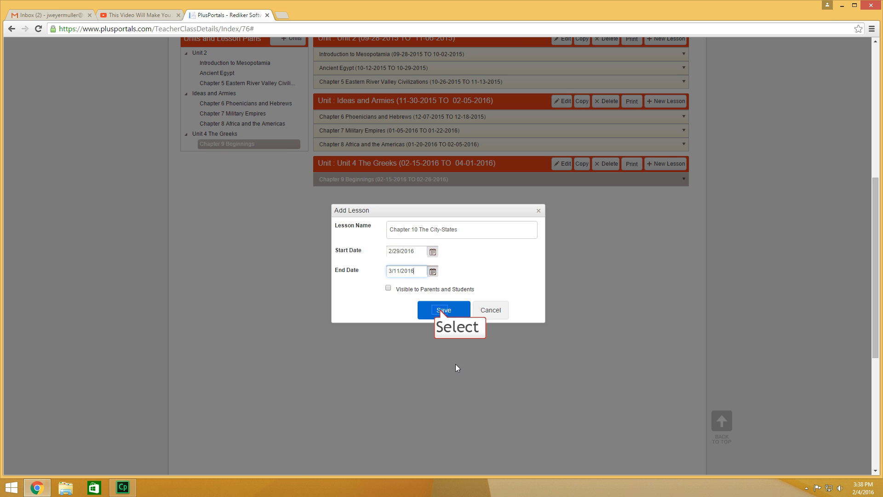
{"action": "left_click", "coordinate": [441, 309]}
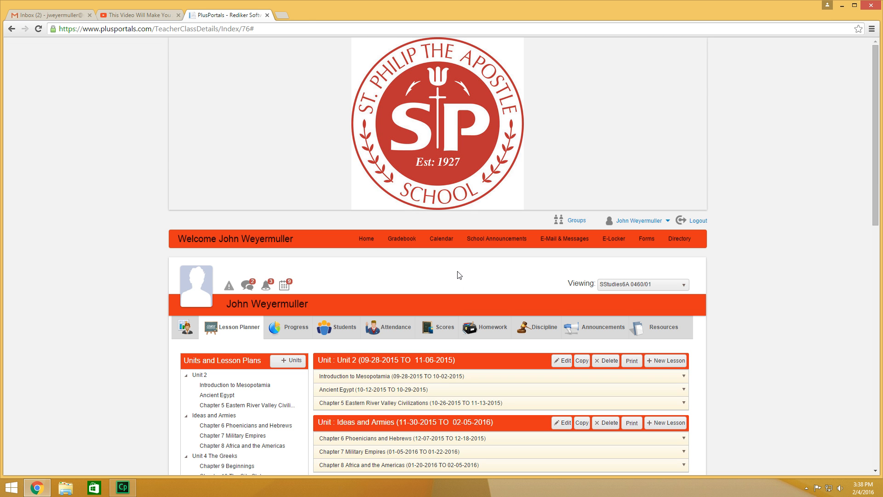
Step: Expand the Chapter 10 The City-States lesson under Unit 4 The Greeks
{"action": "scroll", "coordinate": [405, 274], "scroll_direction": "down", "scroll_amount": 3}
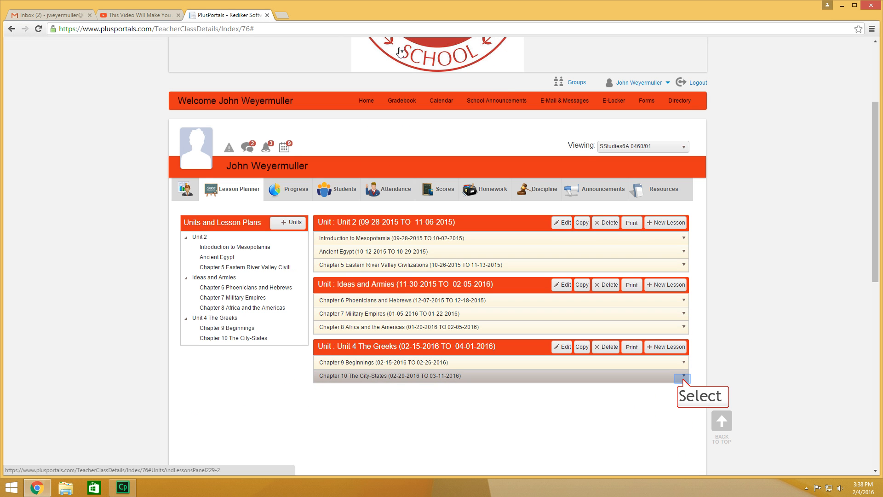
{"action": "left_click", "coordinate": [684, 376]}
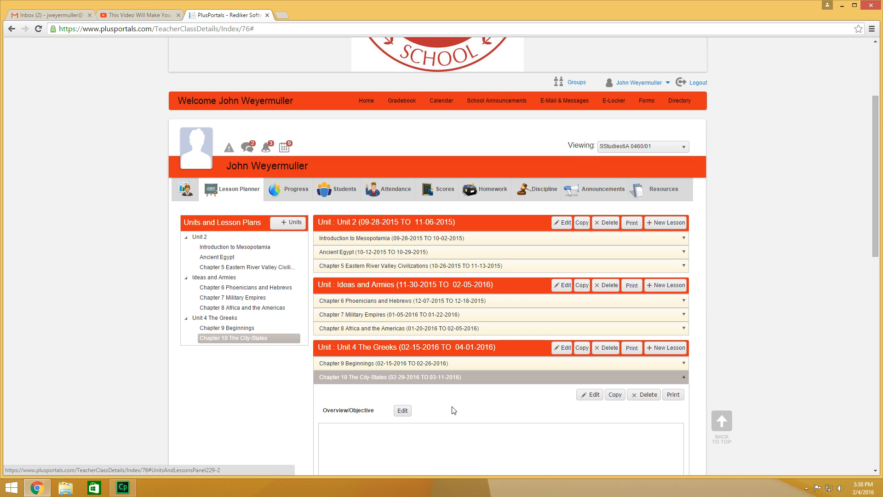
Step: Create a new lesson in Unit 4 The Greeks named "Chapter 11 Cultural Contributions"
{"action": "scroll", "coordinate": [451, 410], "scroll_direction": "down", "scroll_amount": 3}
{"action": "scroll", "coordinate": [377, 396], "scroll_direction": "down", "scroll_amount": 3}
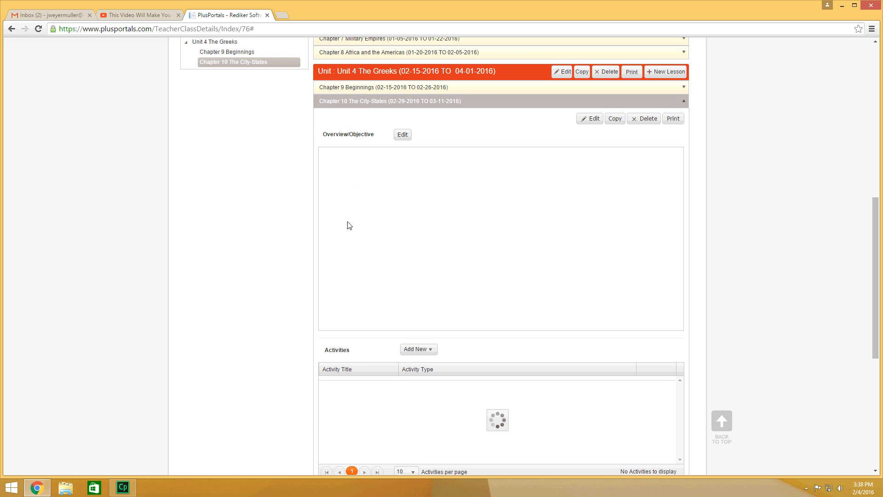
{"action": "scroll", "coordinate": [552, 295], "scroll_direction": "up", "scroll_amount": 5}
{"action": "left_click", "coordinate": [668, 302]}
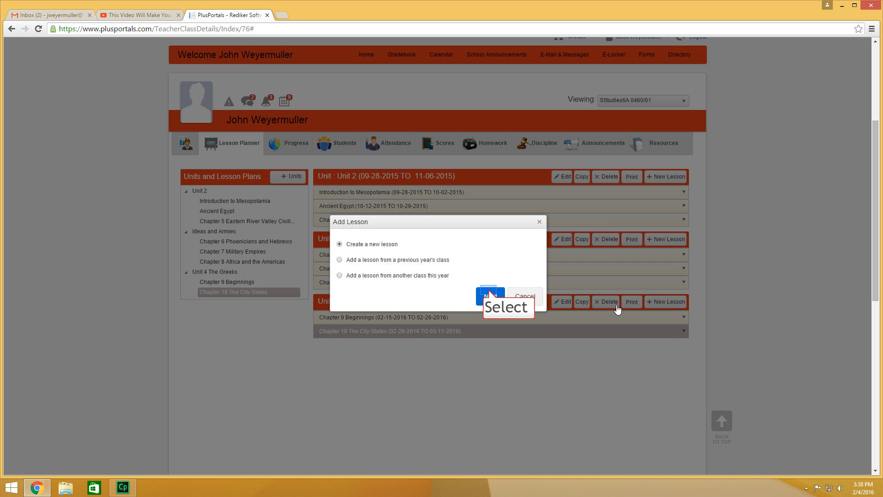
{"action": "left_click", "coordinate": [490, 295]}
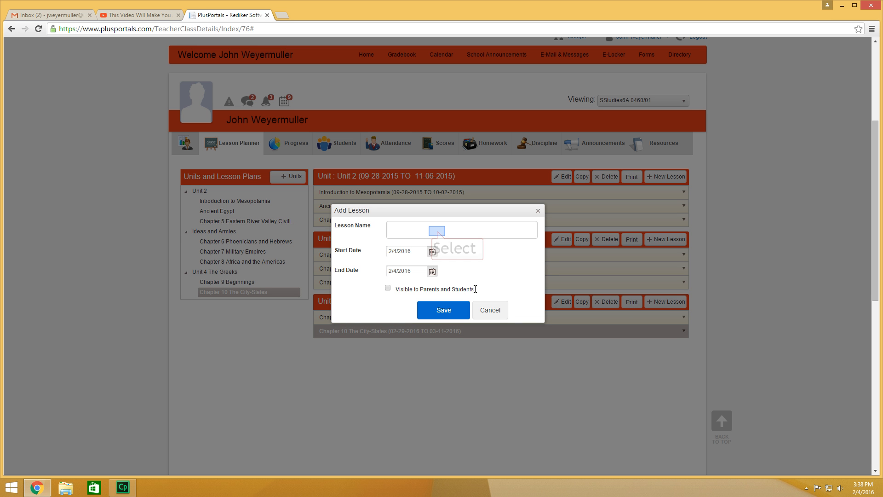
{"action": "left_click", "coordinate": [437, 231]}
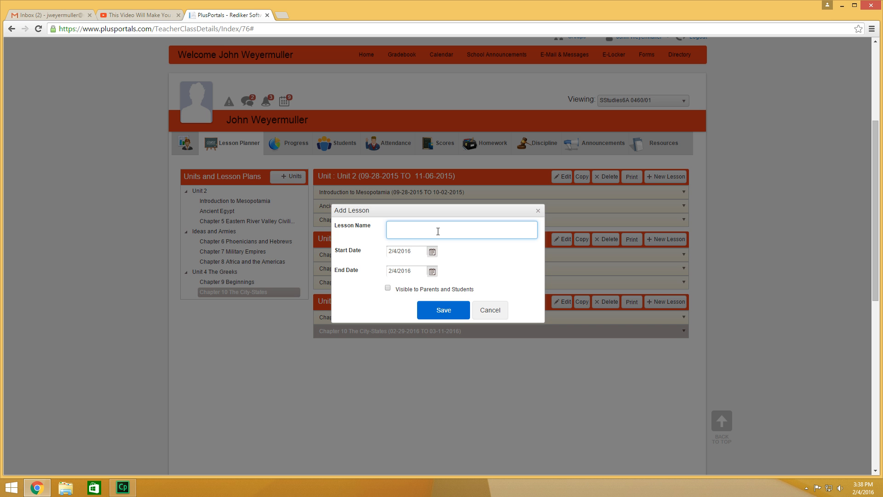
{"action": "type", "text": "Chapter 11 Cultural Contributions"}
Step: Set the Chapter 11 lesson's start date to 3/14/2016 and end date to 3/25/2016, and save it
{"action": "left_click", "coordinate": [432, 251]}
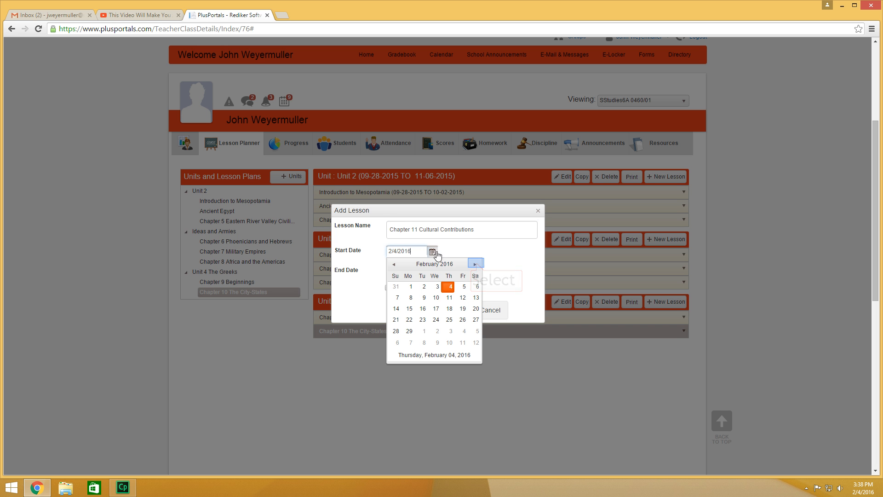
{"action": "left_click", "coordinate": [475, 264]}
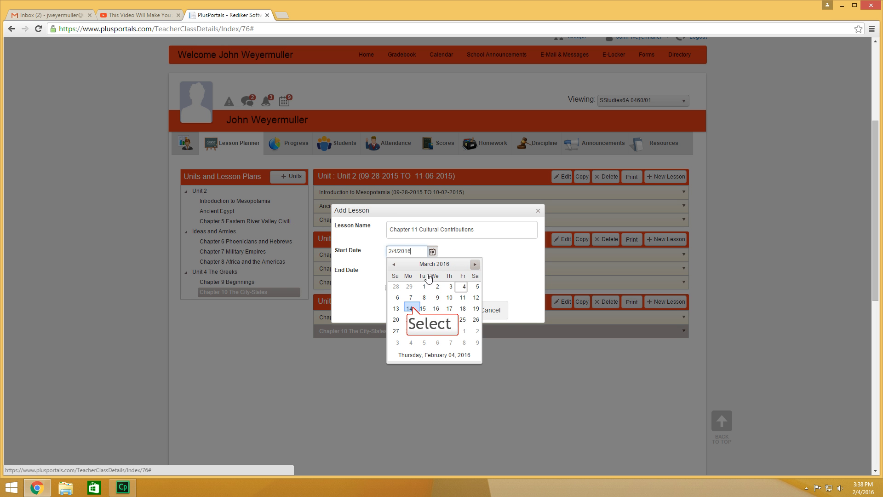
{"action": "left_click", "coordinate": [410, 309]}
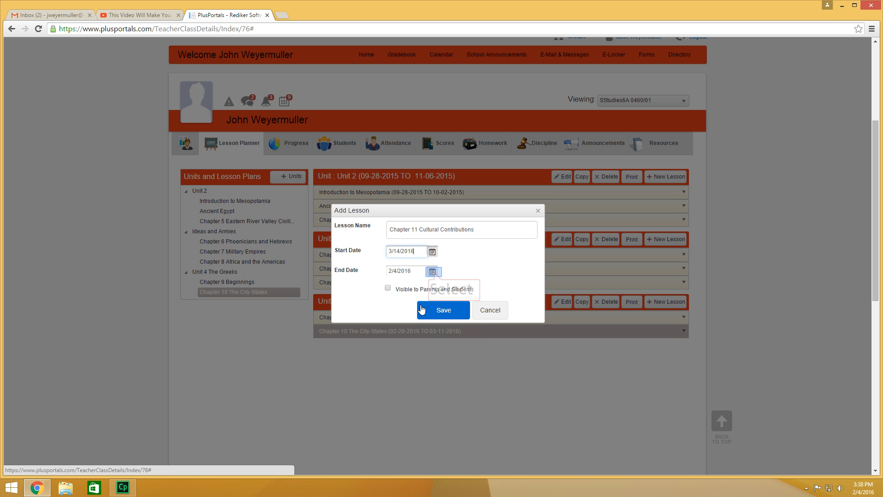
{"action": "left_click", "coordinate": [433, 272]}
{"action": "left_click", "coordinate": [474, 284]}
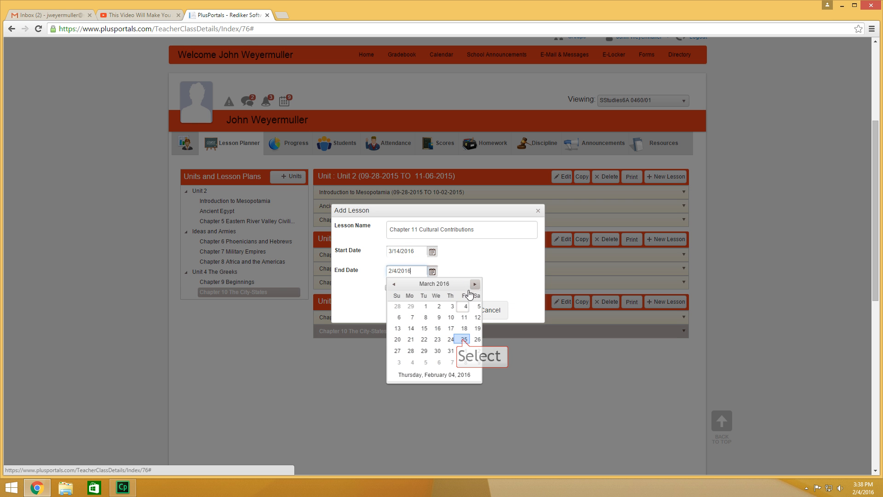
{"action": "left_click", "coordinate": [463, 340]}
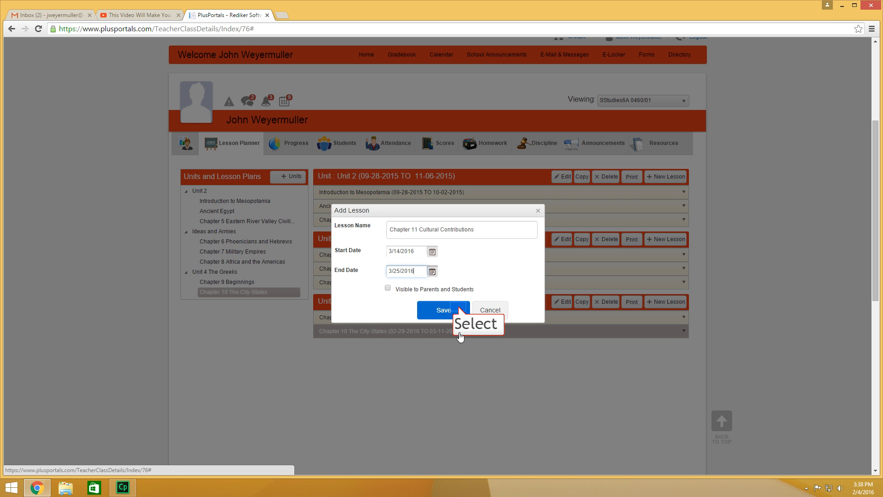
{"action": "left_click", "coordinate": [458, 309]}
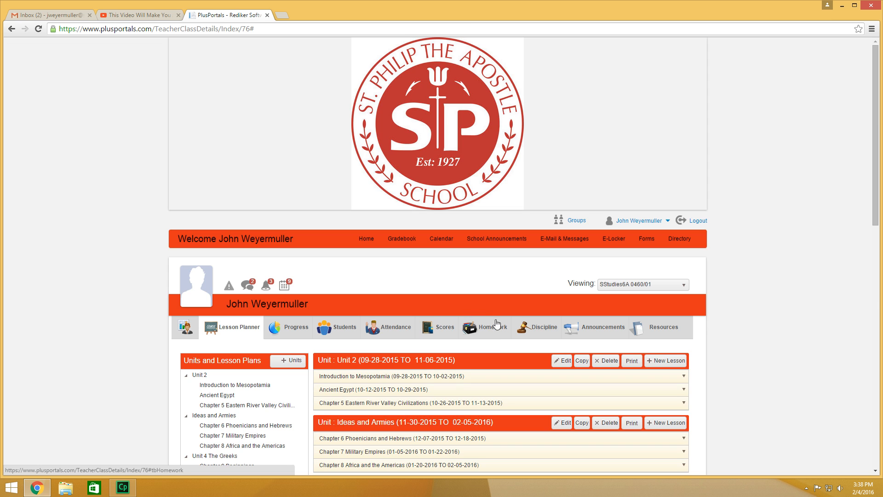
Step: Create another new lesson in Unit 4 The Greeks named "Chapter 12 The Hellenistic Period"
{"action": "scroll", "coordinate": [503, 343], "scroll_direction": "down", "scroll_amount": 4}
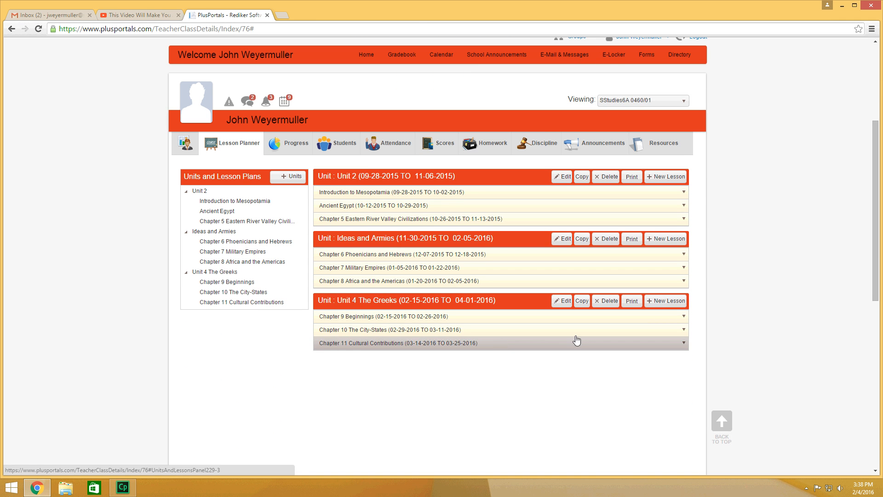
{"action": "left_click", "coordinate": [664, 301]}
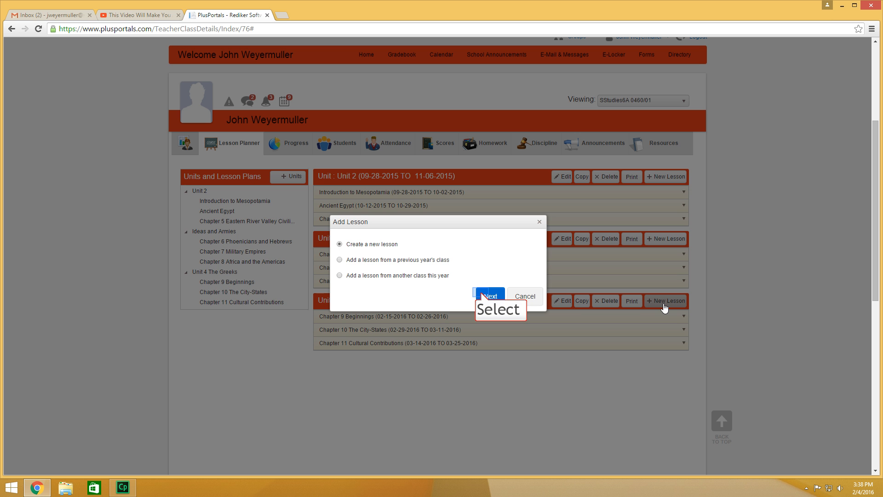
{"action": "left_click", "coordinate": [482, 296]}
{"action": "left_click", "coordinate": [432, 235]}
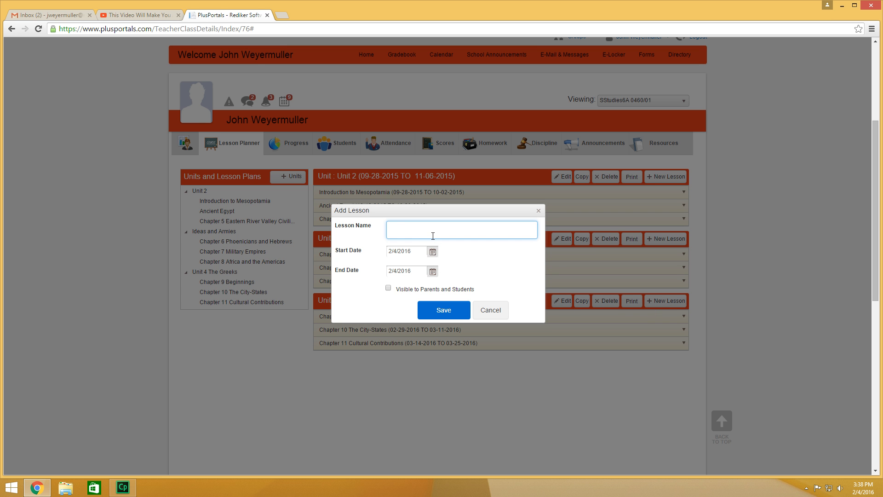
{"action": "type", "text": "Chapte"}
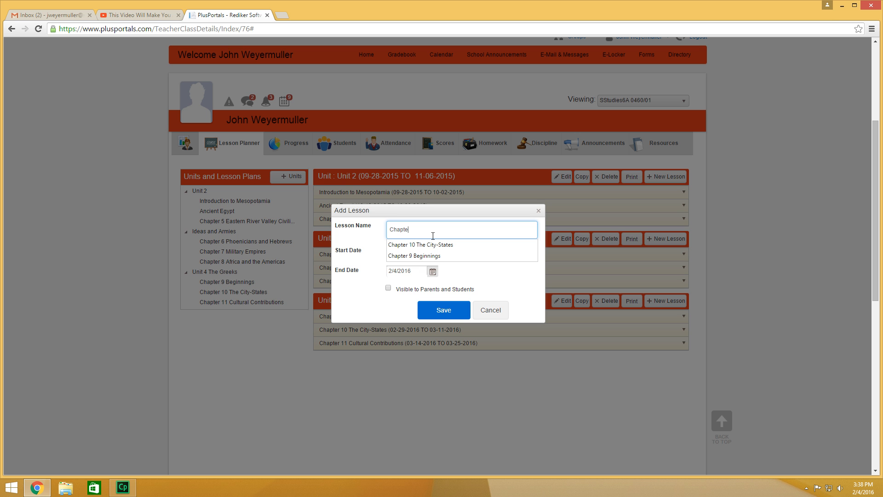
{"action": "type", "text": "r 12"}
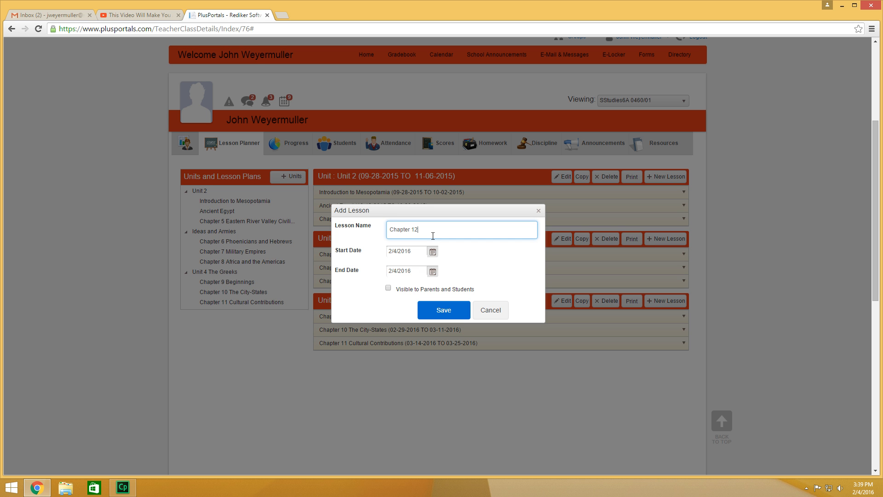
{"action": "type", "text": " The Hellenistic Period"}
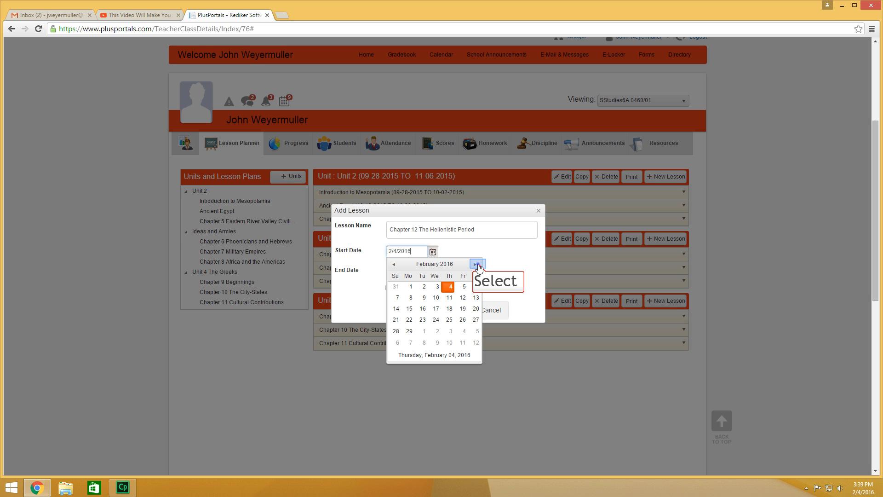
Step: Set the Chapter 12 lesson's start date to 3/28/2016 and end date to 4/8/2016, and save it
{"action": "left_click", "coordinate": [477, 265]}
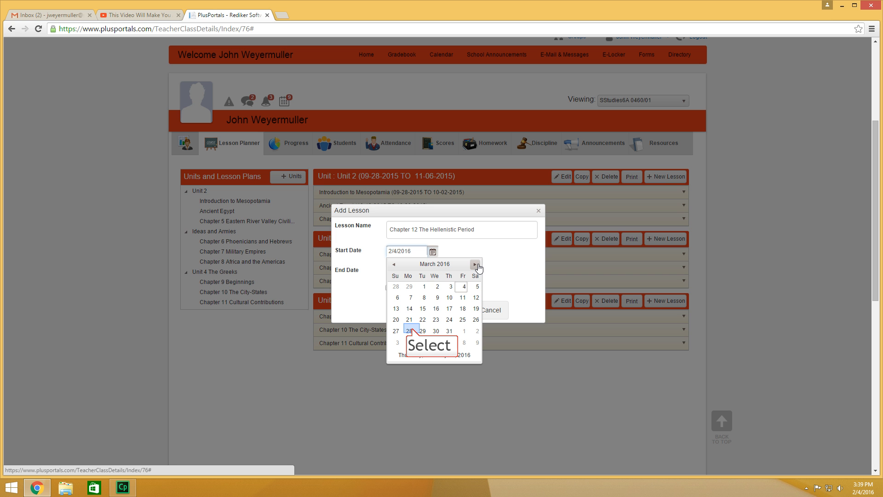
{"action": "left_click", "coordinate": [411, 331]}
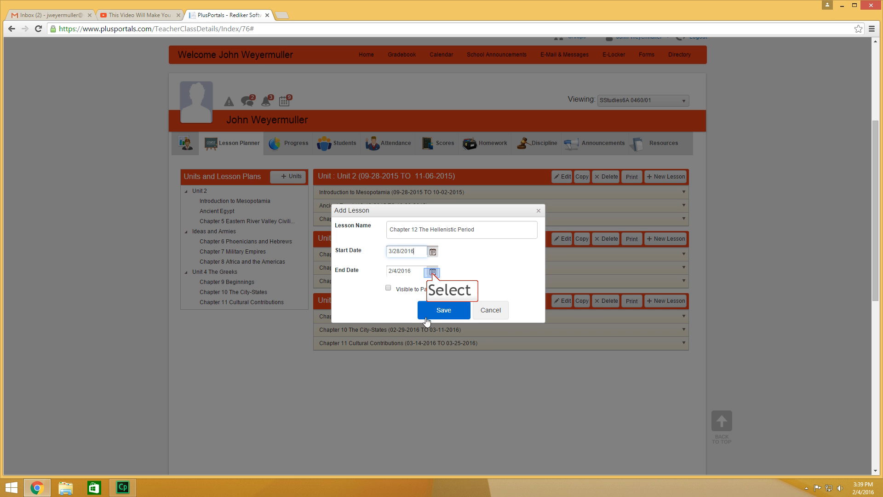
{"action": "left_click", "coordinate": [433, 271]}
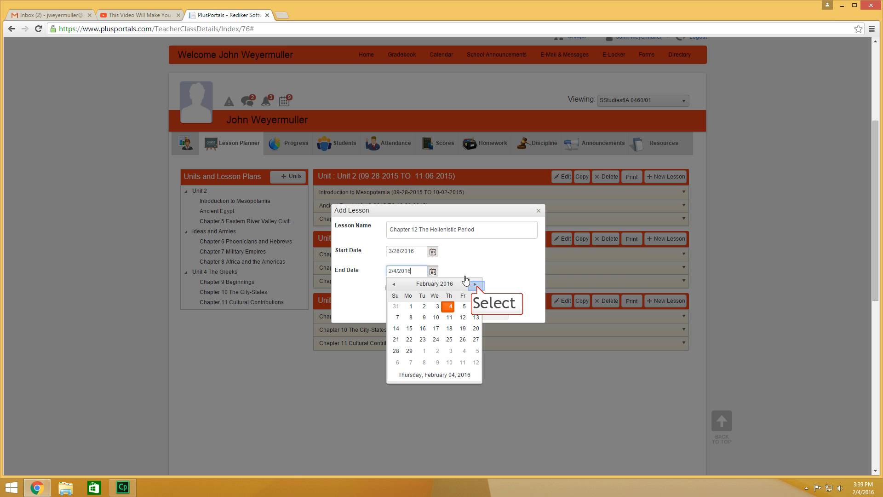
{"action": "left_click", "coordinate": [476, 285]}
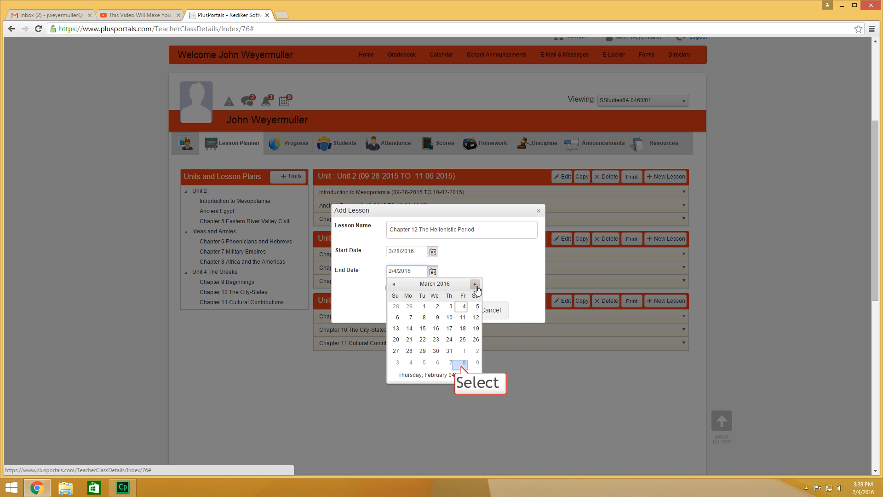
{"action": "left_click", "coordinate": [462, 364]}
{"action": "left_click", "coordinate": [455, 312]}
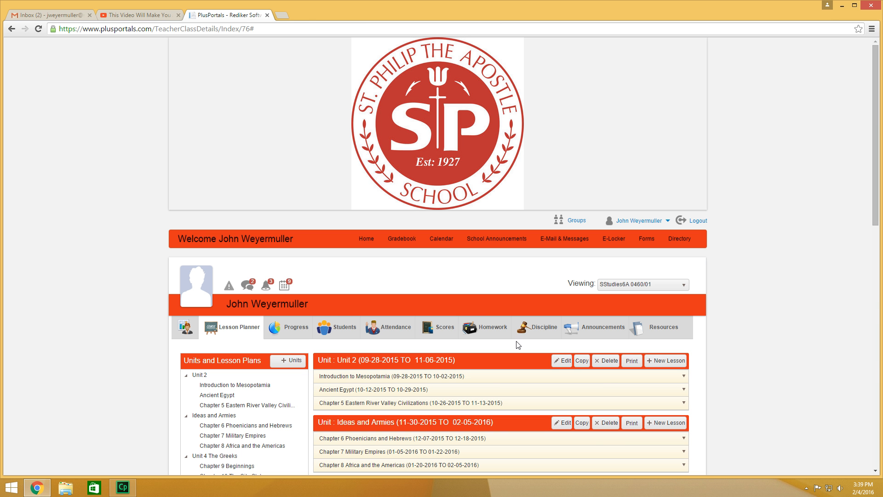
Step: Change the end date of Unit 4 The Greeks to 4/8/2016 and save the unit
{"action": "scroll", "coordinate": [516, 340], "scroll_direction": "down", "scroll_amount": 4}
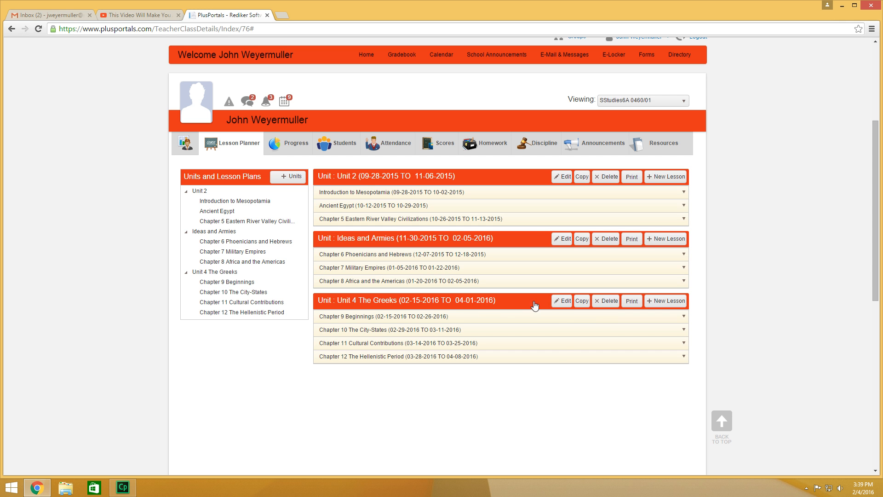
{"action": "left_click", "coordinate": [558, 305]}
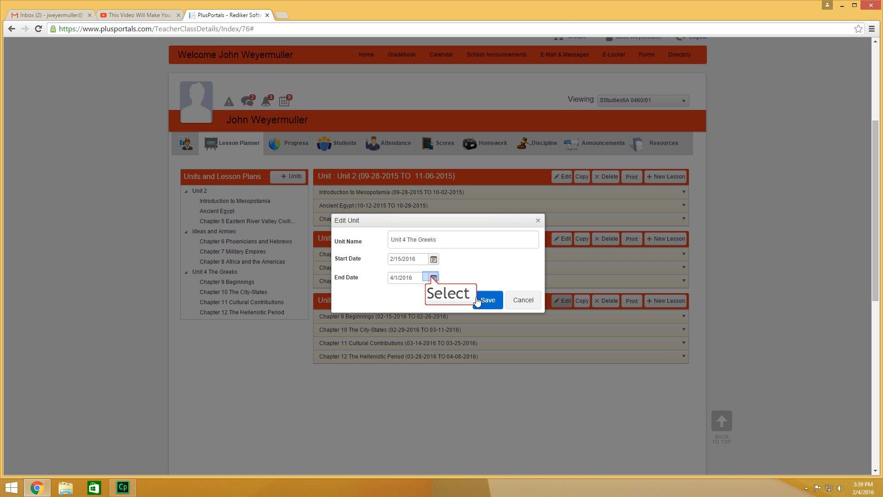
{"action": "left_click", "coordinate": [433, 278]}
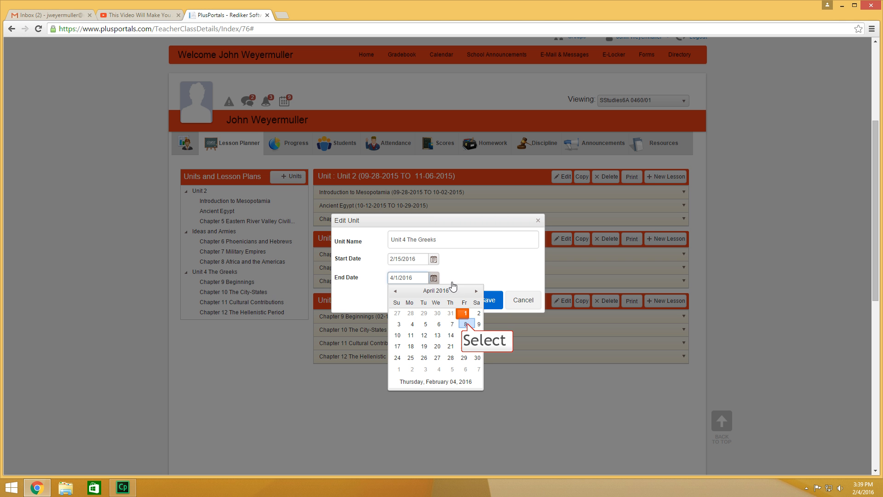
{"action": "left_click", "coordinate": [468, 324]}
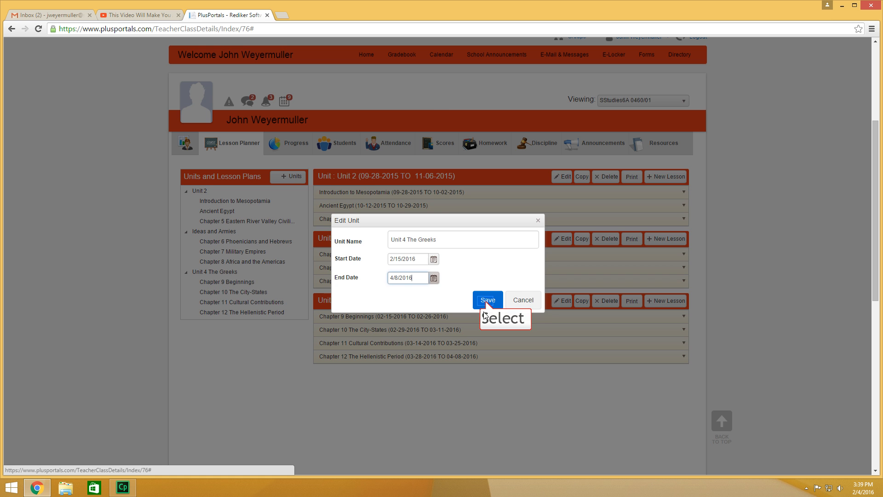
{"action": "left_click", "coordinate": [489, 299]}
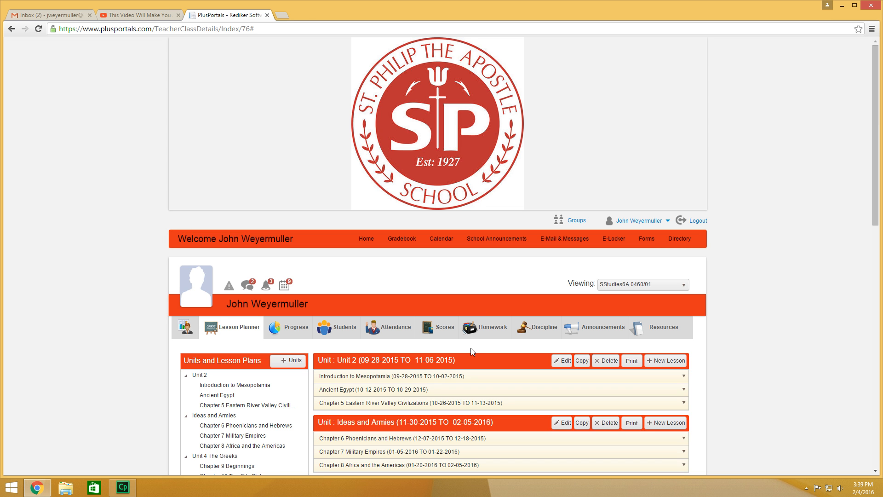
Step: Delete the Chapter 12 The Hellenistic Period lesson from Unit 4 The Greeks
{"action": "scroll", "coordinate": [473, 354], "scroll_direction": "down", "scroll_amount": 3}
{"action": "left_click", "coordinate": [684, 402]}
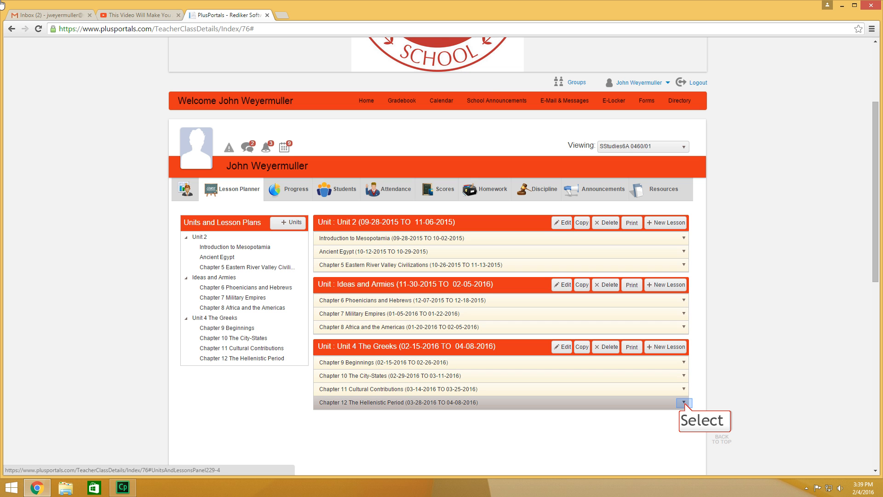
{"action": "left_click", "coordinate": [684, 404]}
{"action": "left_click", "coordinate": [641, 423]}
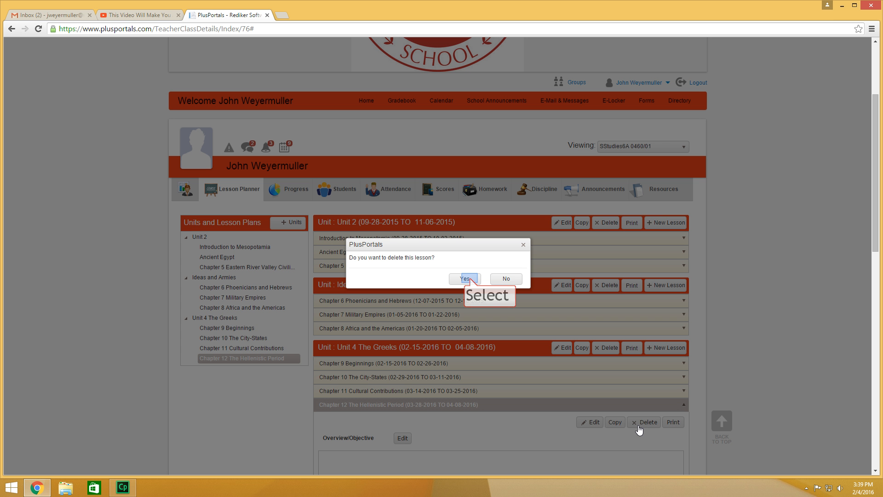
{"action": "left_click", "coordinate": [468, 279]}
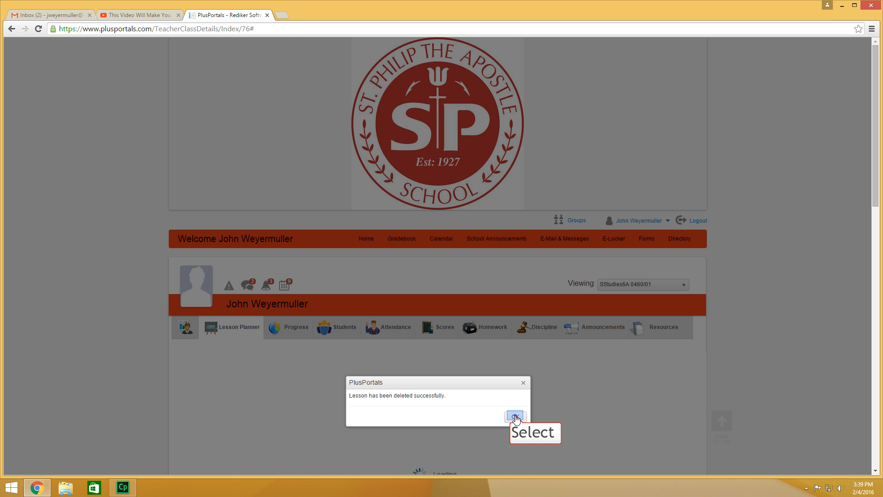
{"action": "left_click", "coordinate": [515, 414]}
{"action": "scroll", "coordinate": [518, 406], "scroll_direction": "down", "scroll_amount": 4}
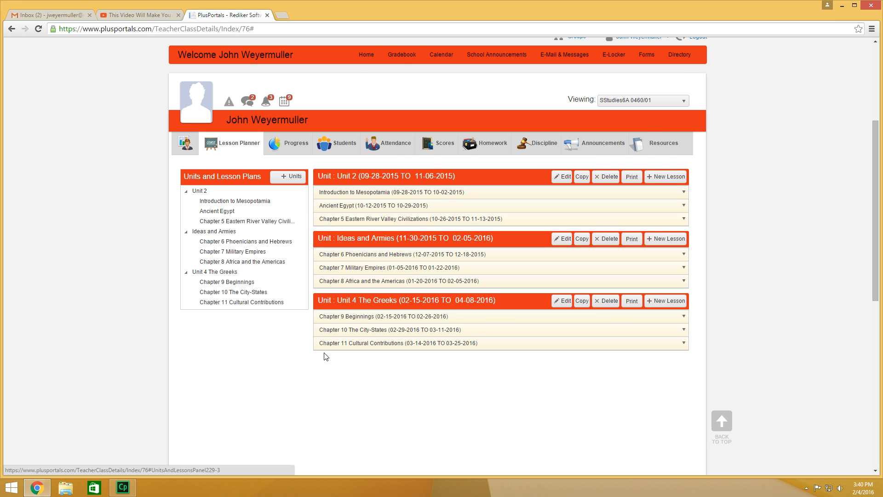
Step: Switch the viewed class to SStudies6B 0461/01 and show its Lesson Planner units
{"action": "scroll", "coordinate": [325, 357], "scroll_direction": "up", "scroll_amount": 3}
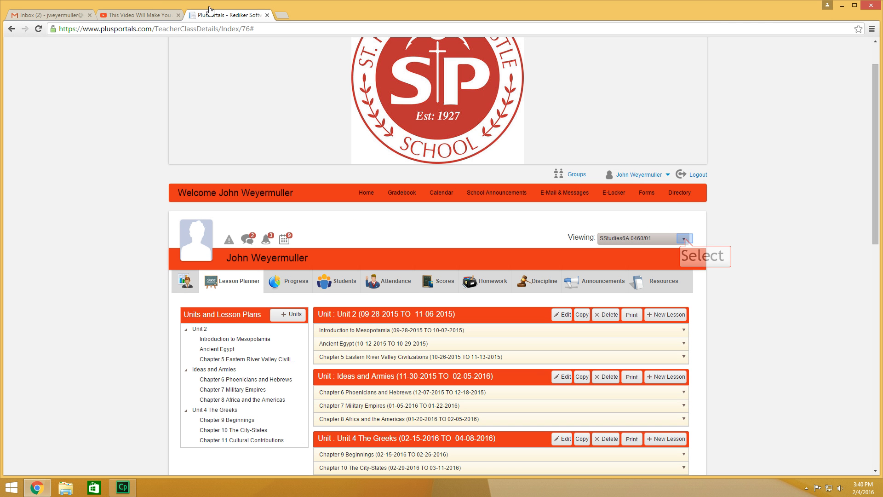
{"action": "left_click", "coordinate": [684, 239]}
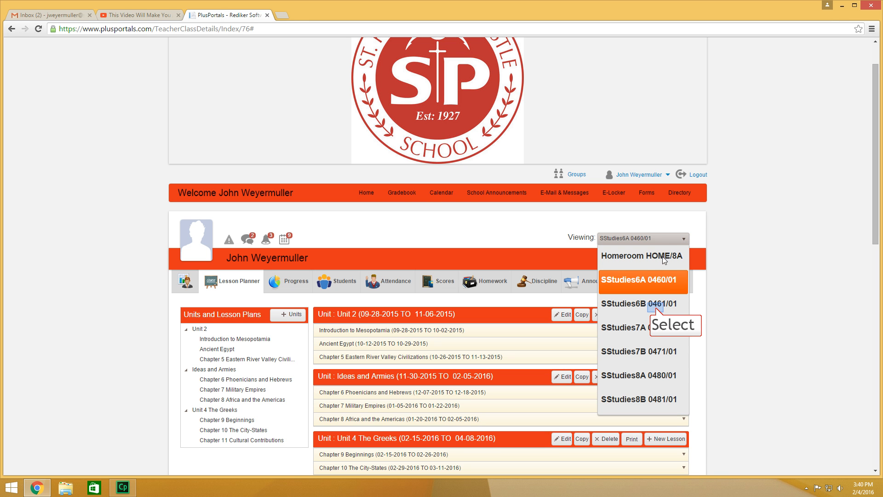
{"action": "left_click", "coordinate": [656, 307]}
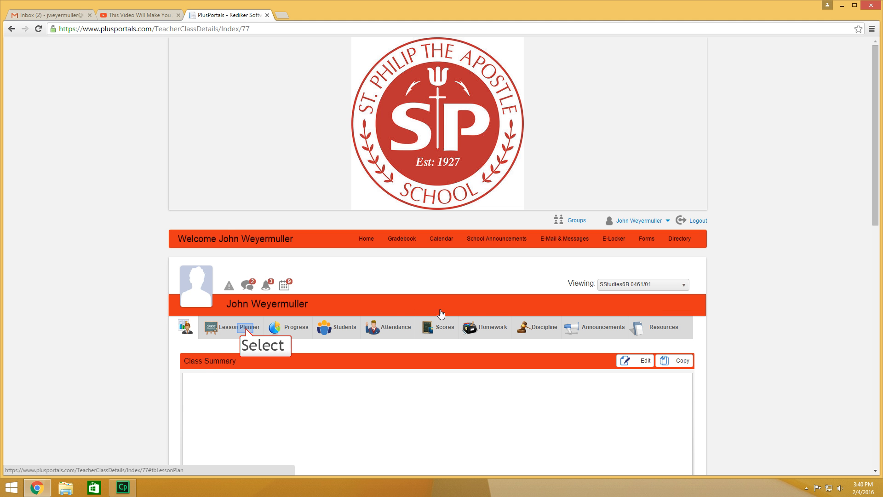
{"action": "left_click", "coordinate": [246, 332]}
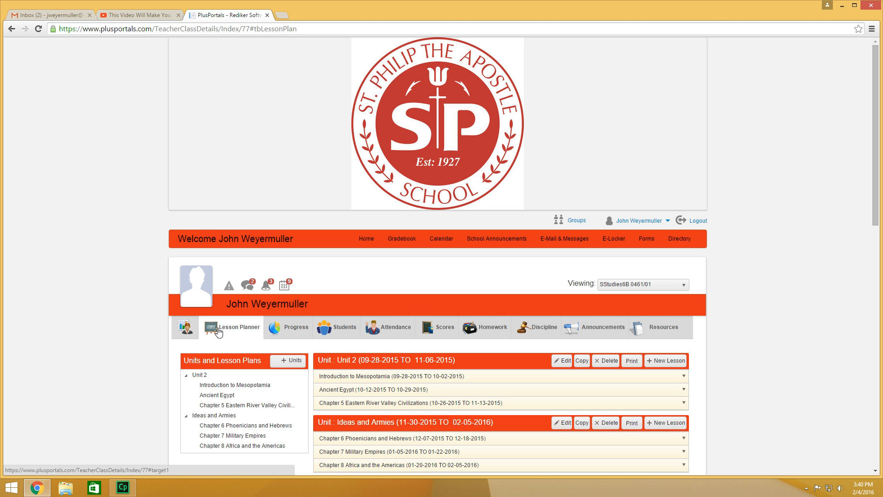
{"action": "scroll", "coordinate": [184, 327], "scroll_direction": "down", "scroll_amount": 2}
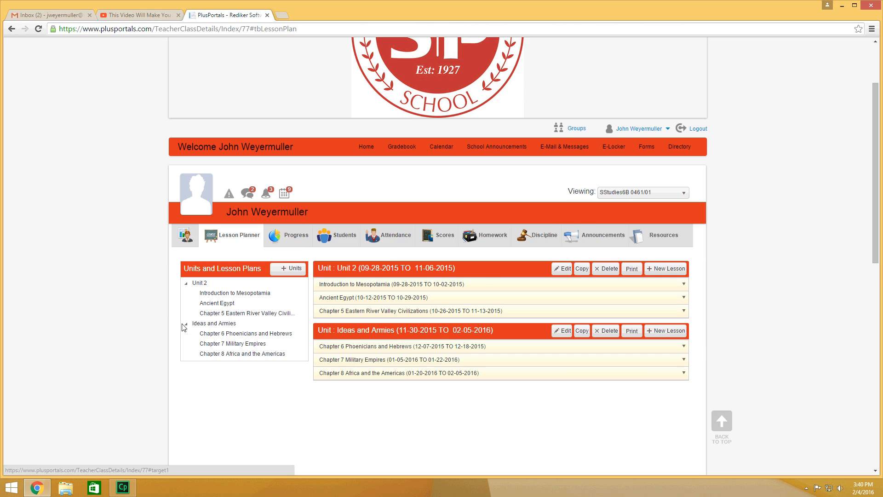
Step: Add Unit 4 The Greeks from this year's 0460/01 SStudies6A class to the SStudies6B lesson planner
{"action": "scroll", "coordinate": [199, 377], "scroll_direction": "down", "scroll_amount": 1}
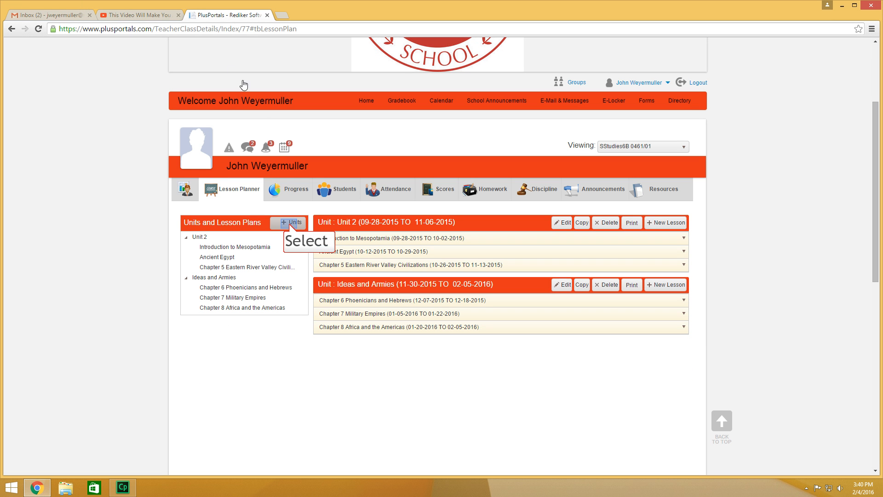
{"action": "left_click", "coordinate": [290, 224]}
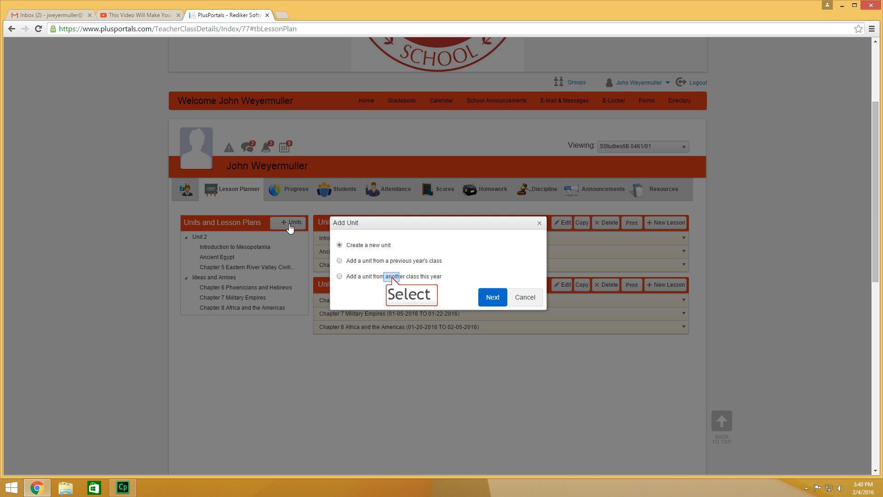
{"action": "left_click", "coordinate": [392, 278]}
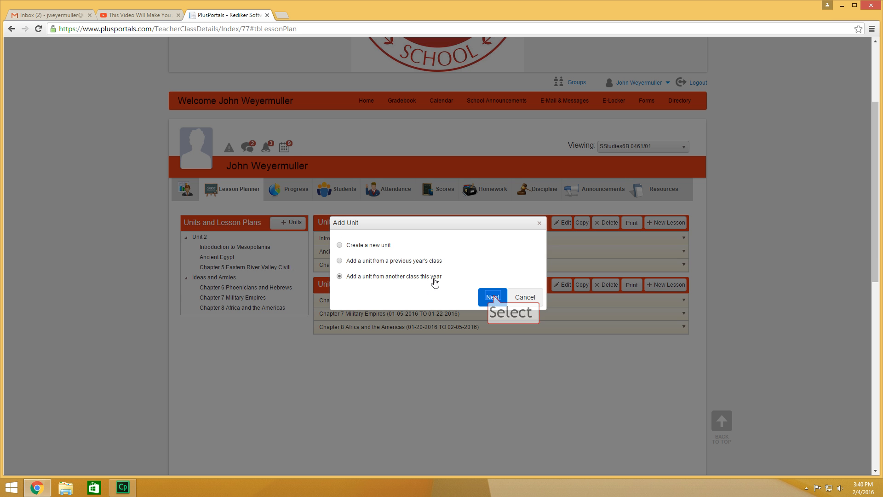
{"action": "left_click", "coordinate": [493, 297]}
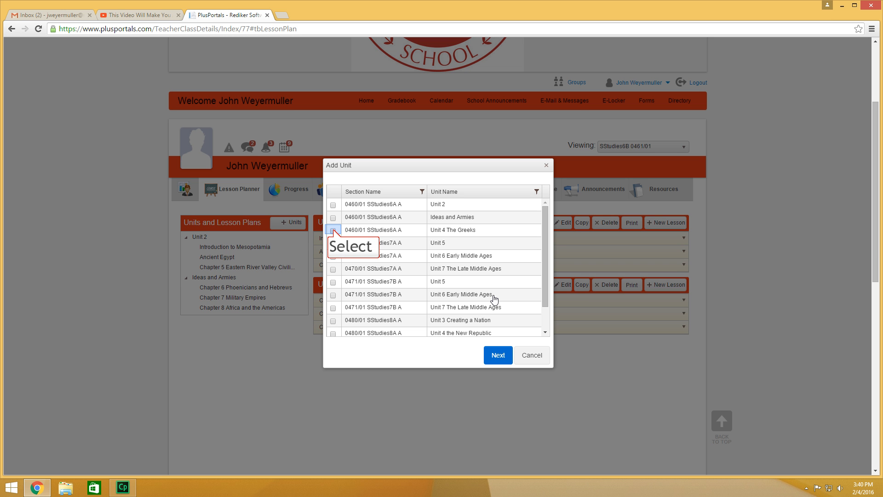
{"action": "left_click", "coordinate": [333, 231]}
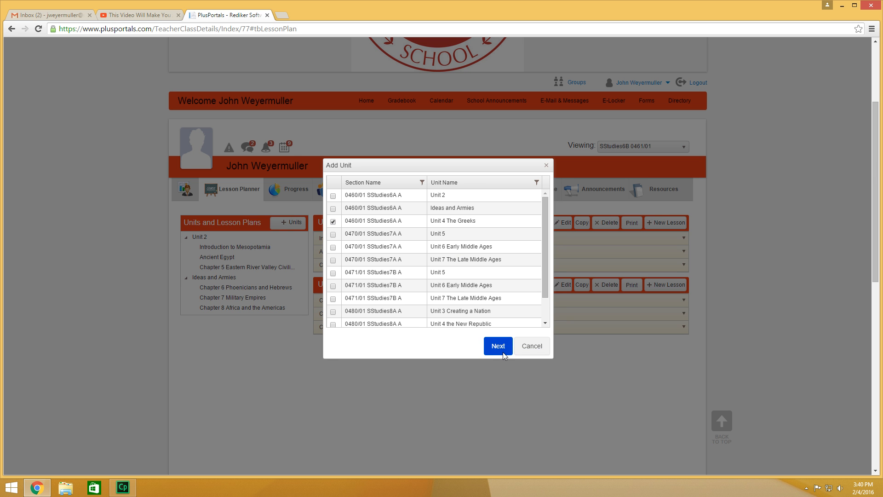
{"action": "left_click", "coordinate": [498, 346]}
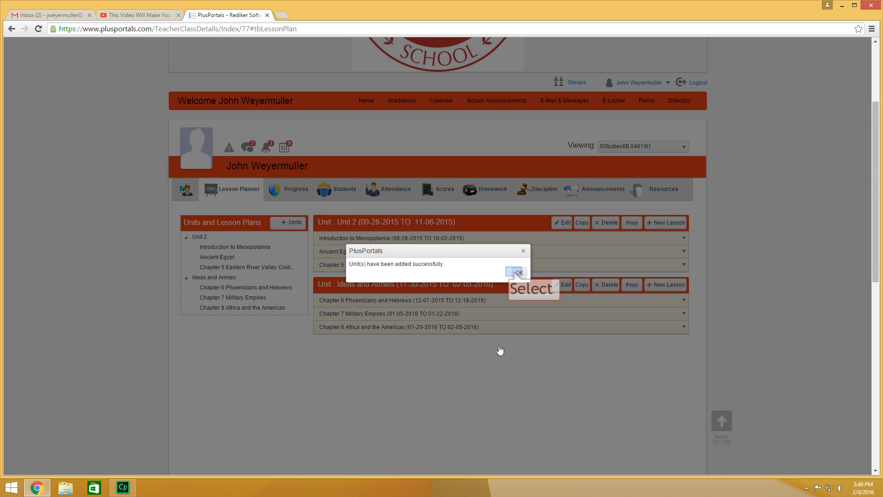
{"action": "left_click", "coordinate": [516, 273]}
Step: Start a new lesson in Unit 4 The Greeks and name it Chapter 12 The Hellenistic Age
{"action": "scroll", "coordinate": [510, 319], "scroll_direction": "down", "scroll_amount": 3}
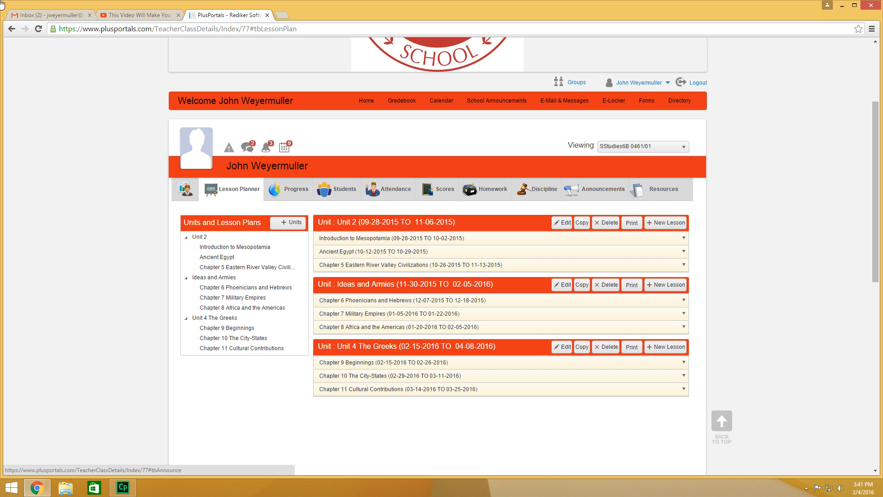
{"action": "left_click", "coordinate": [667, 352]}
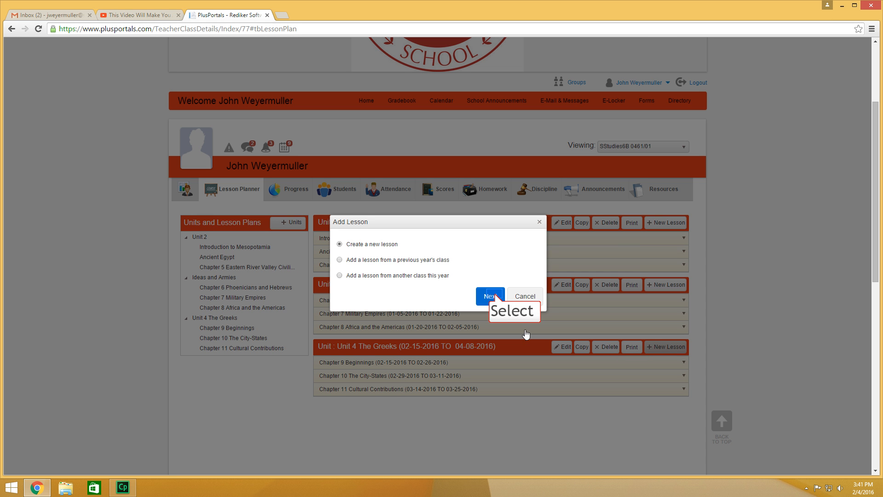
{"action": "left_click", "coordinate": [491, 296]}
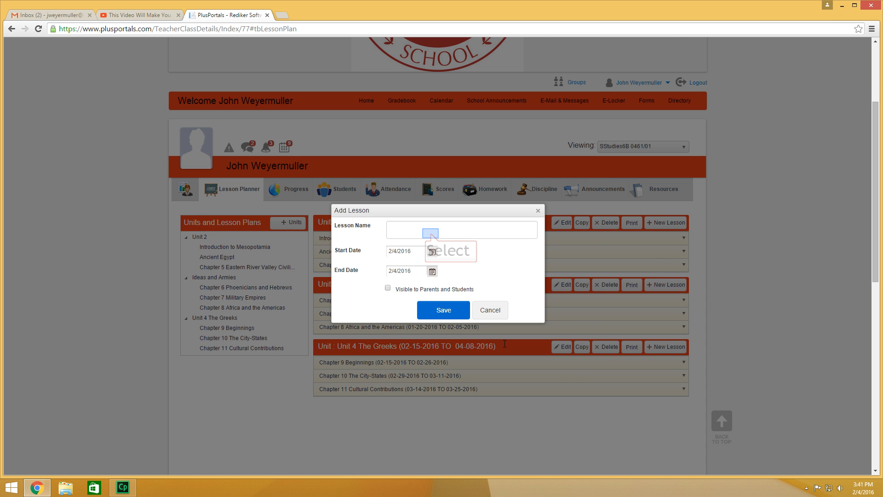
{"action": "left_click", "coordinate": [432, 234]}
{"action": "type", "text": "Cha"}
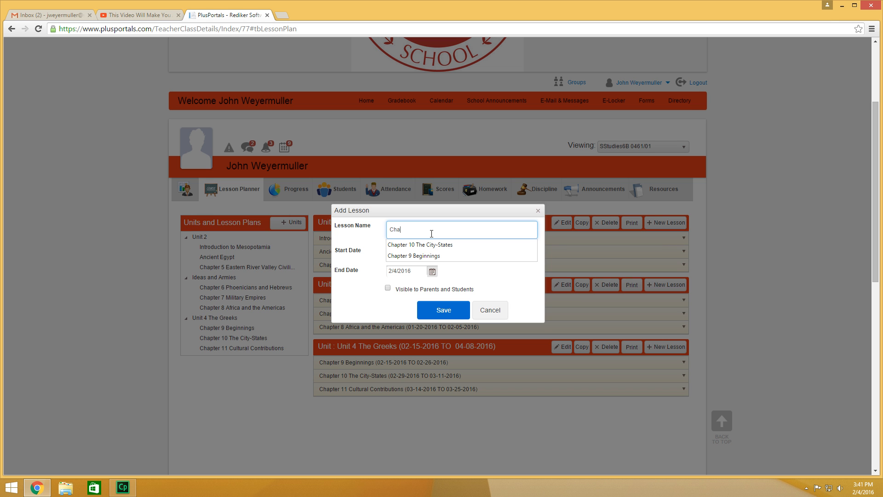
{"action": "type", "text": "pter 12 Th"}
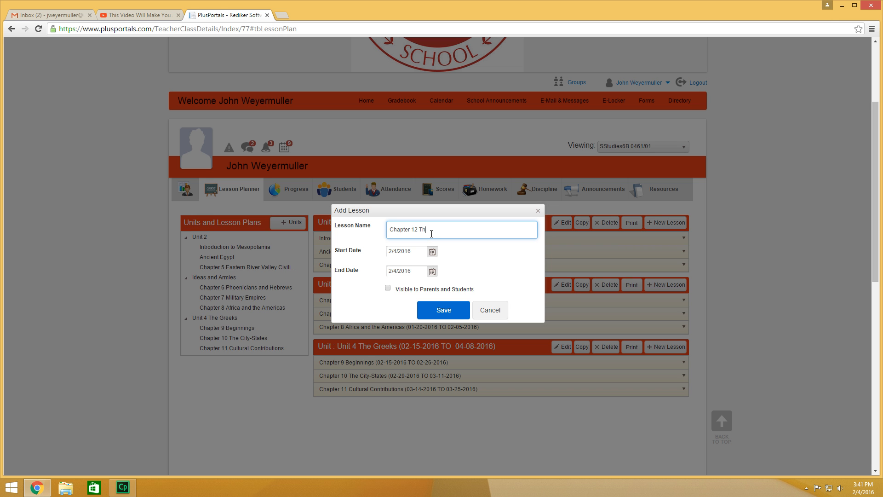
{"action": "type", "text": "e Hellenistic Age"}
Step: Set the new lesson's start date to 3/28/2016 and end date to 4/8/2016, and save it
{"action": "left_click", "coordinate": [432, 252]}
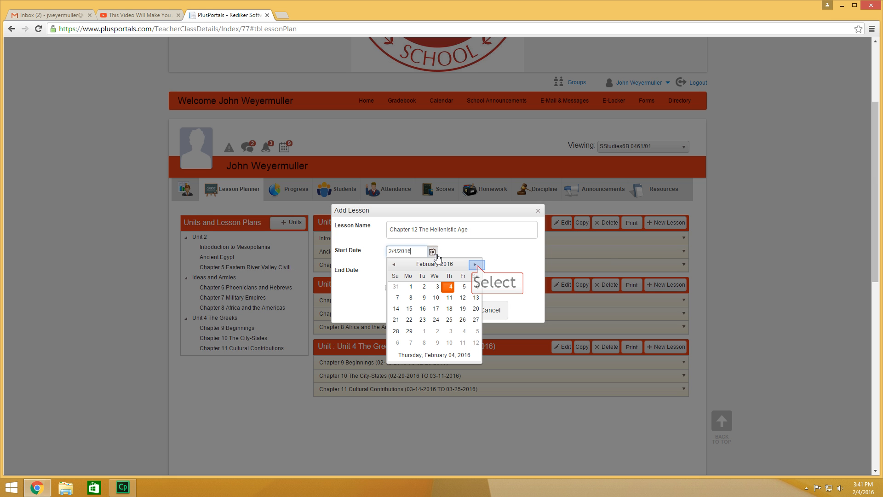
{"action": "left_click", "coordinate": [476, 265]}
{"action": "left_click", "coordinate": [409, 331]}
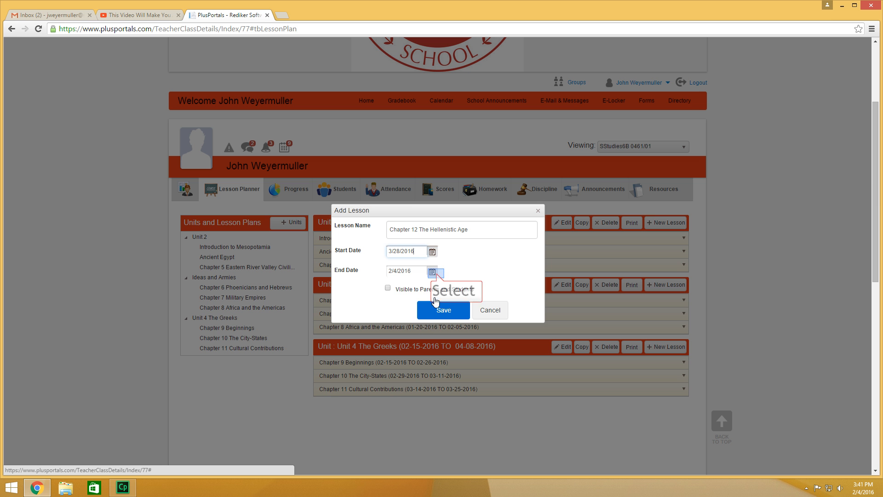
{"action": "left_click", "coordinate": [433, 271]}
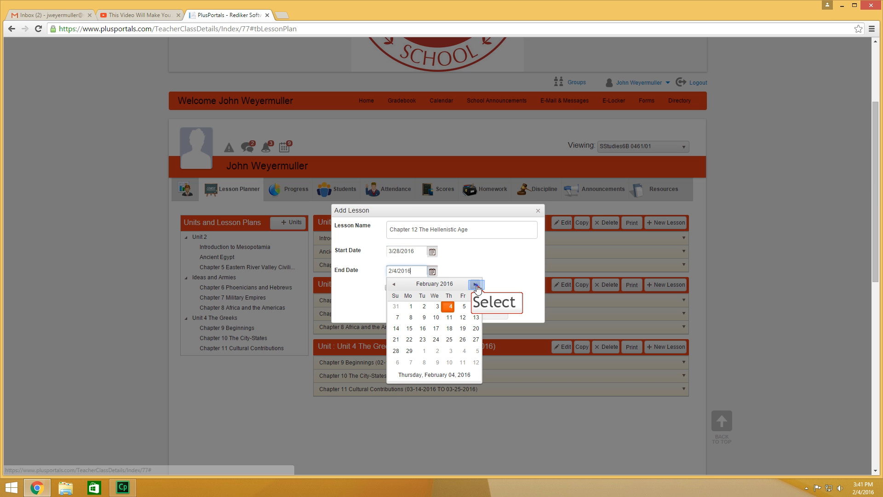
{"action": "left_click", "coordinate": [476, 285]}
{"action": "left_click", "coordinate": [463, 362]}
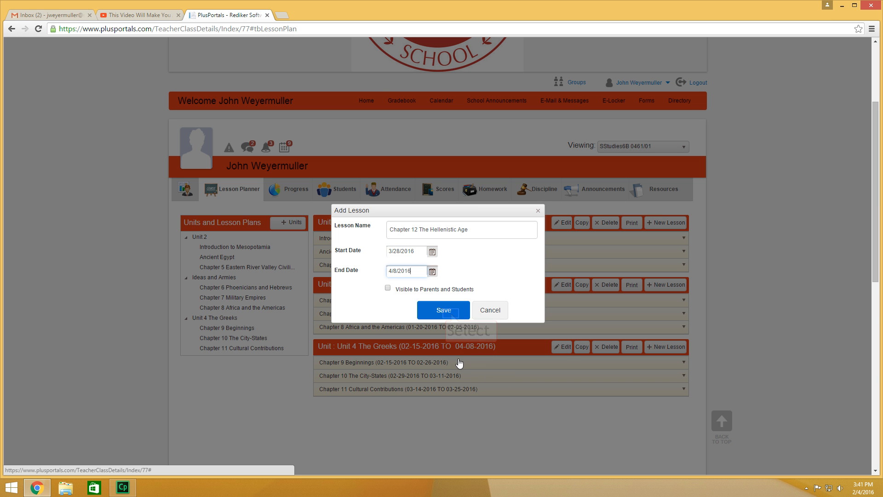
{"action": "left_click", "coordinate": [452, 316]}
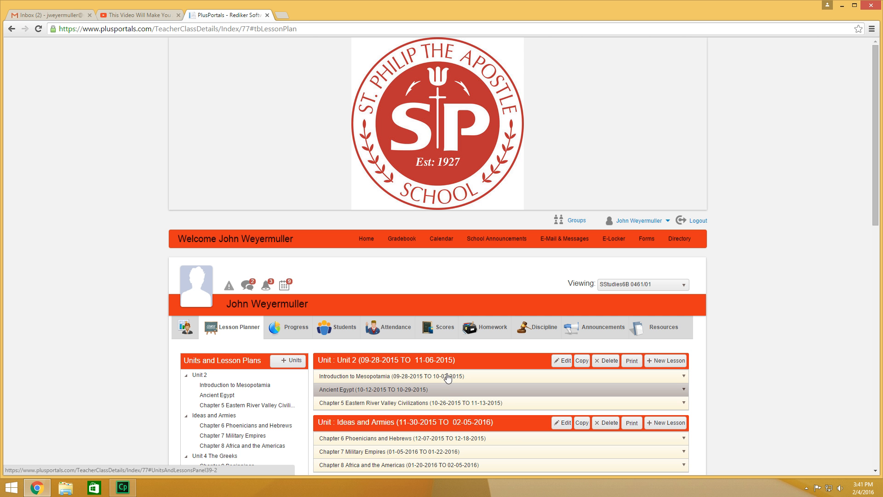
Step: Examine the Chapter 9 Beginnings lesson's overview, activities and resources in Unit 4, and expand Chapter 10 The City-States
{"action": "scroll", "coordinate": [448, 371], "scroll_direction": "down", "scroll_amount": 3}
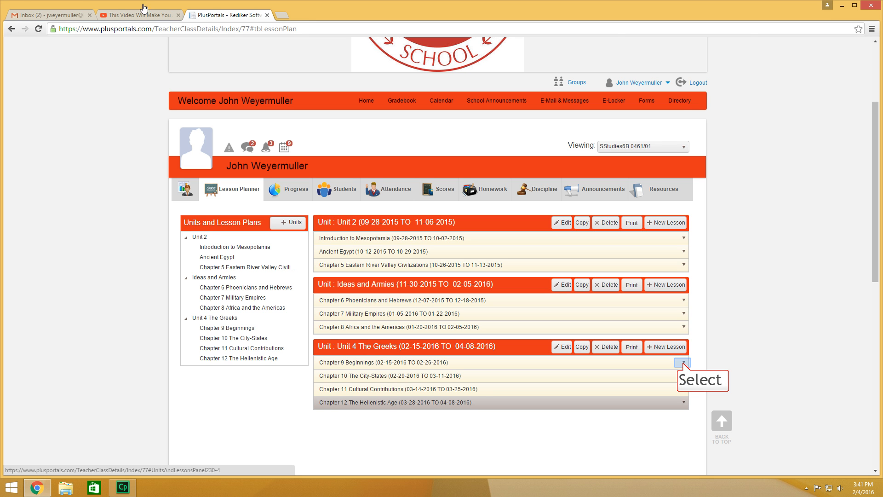
{"action": "left_click", "coordinate": [683, 364]}
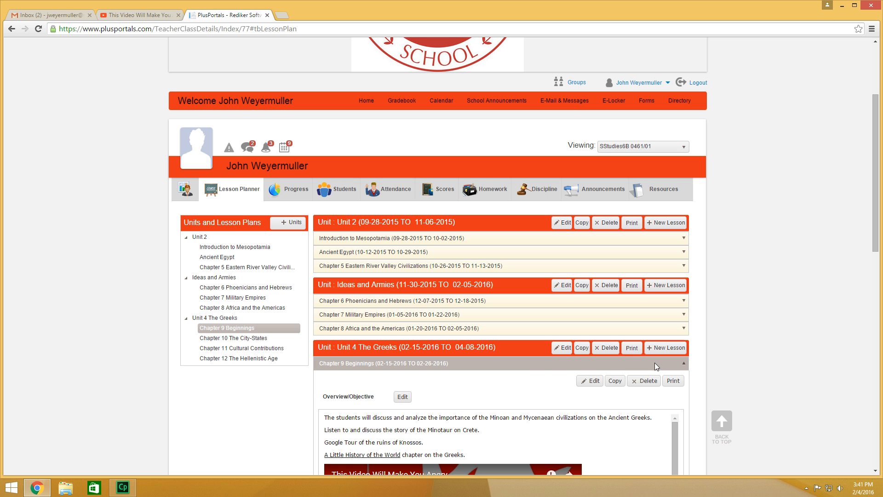
{"action": "scroll", "coordinate": [470, 403], "scroll_direction": "down", "scroll_amount": 9}
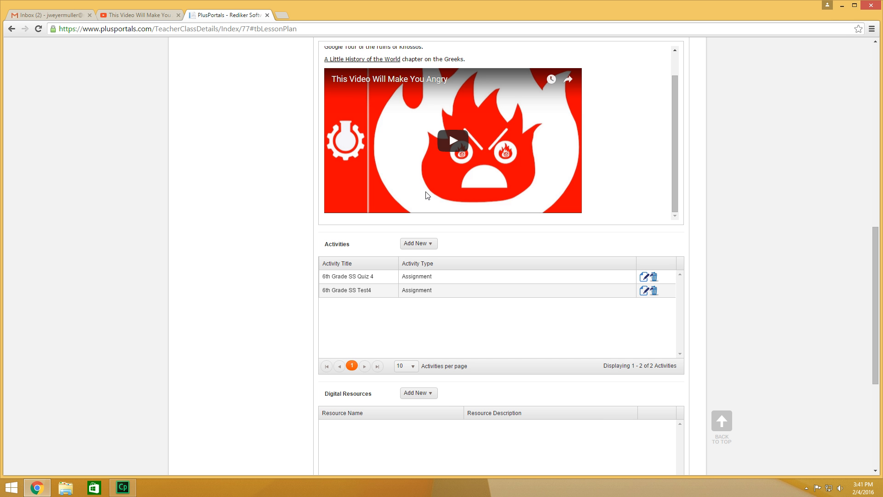
{"action": "scroll", "coordinate": [451, 339], "scroll_direction": "up", "scroll_amount": 5}
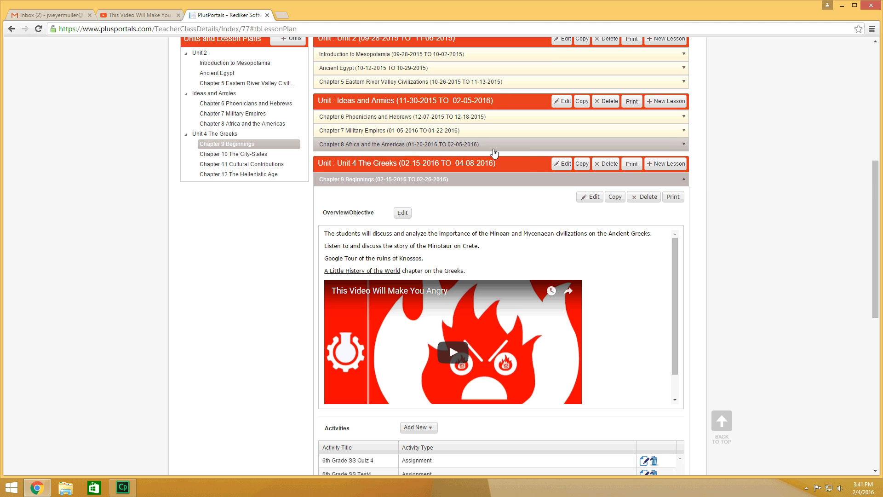
{"action": "scroll", "coordinate": [446, 303], "scroll_direction": "down", "scroll_amount": 5}
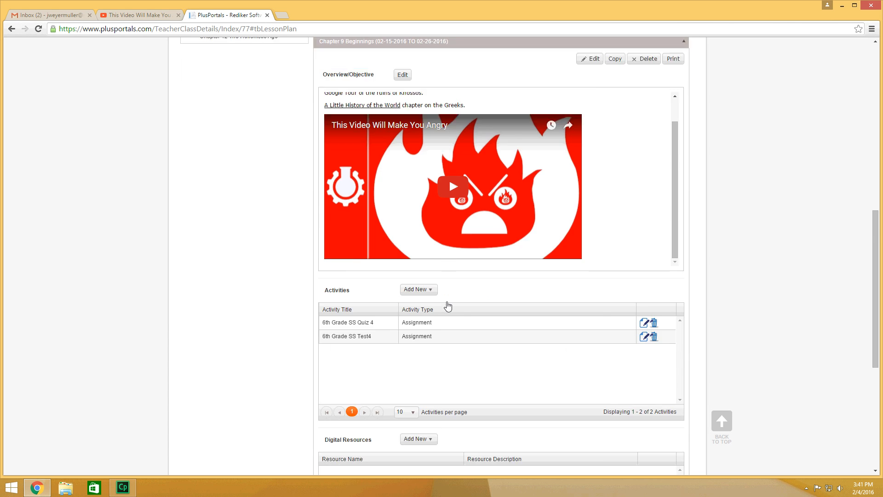
{"action": "scroll", "coordinate": [462, 354], "scroll_direction": "down", "scroll_amount": 3}
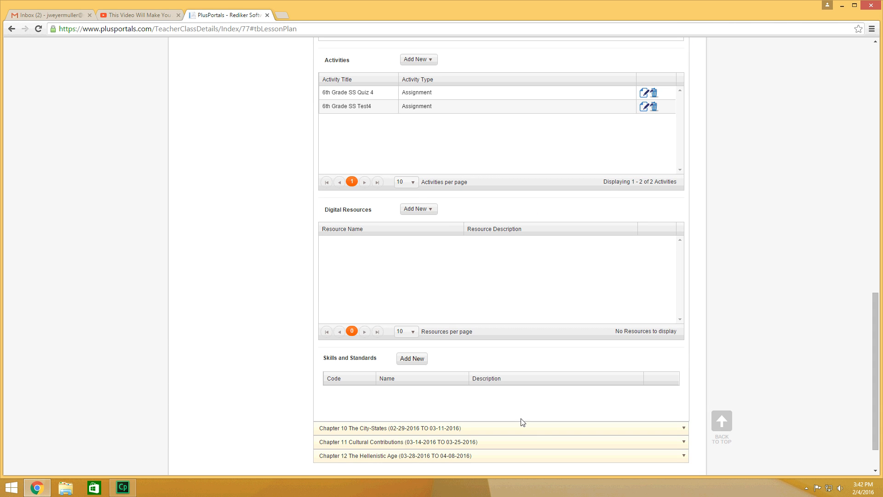
{"action": "left_click", "coordinate": [528, 428]}
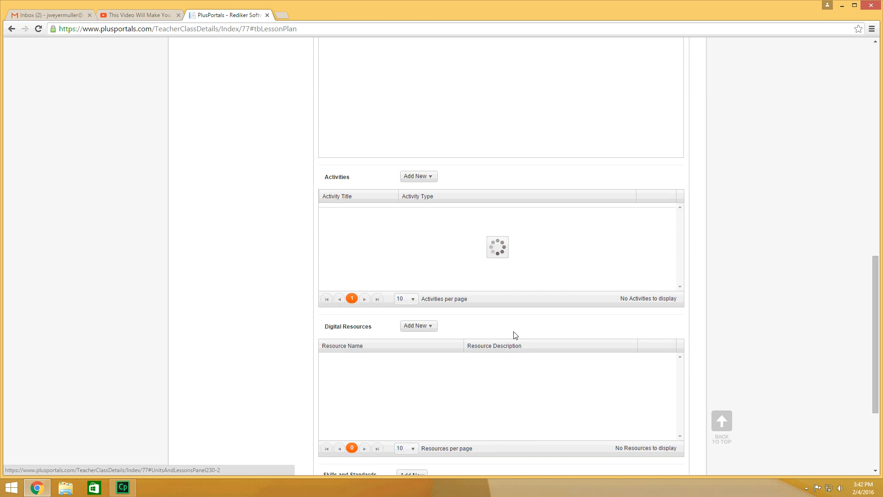
{"action": "scroll", "coordinate": [515, 335], "scroll_direction": "up", "scroll_amount": 15}
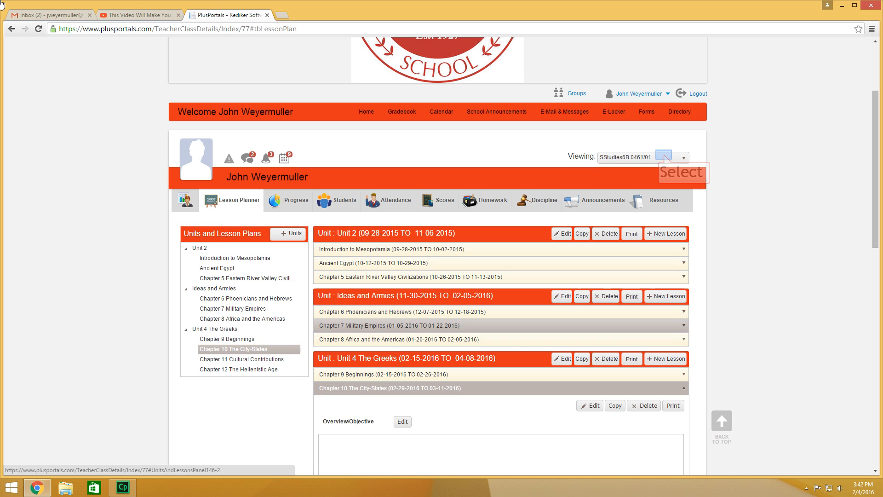
Step: Switch the viewed class to SStudies6A 0460/01 and show Unit 4 The Greeks in its lesson planner
{"action": "left_click", "coordinate": [664, 159]}
{"action": "left_click", "coordinate": [651, 205]}
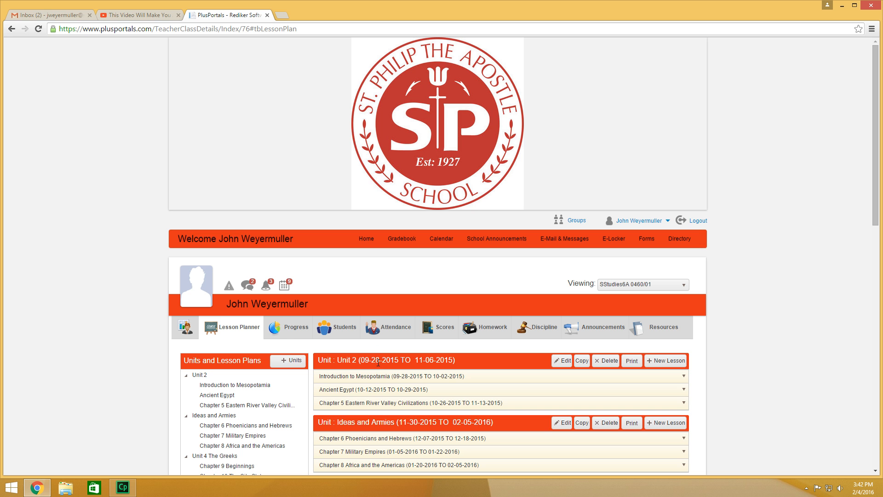
{"action": "scroll", "coordinate": [378, 366], "scroll_direction": "down", "scroll_amount": 3}
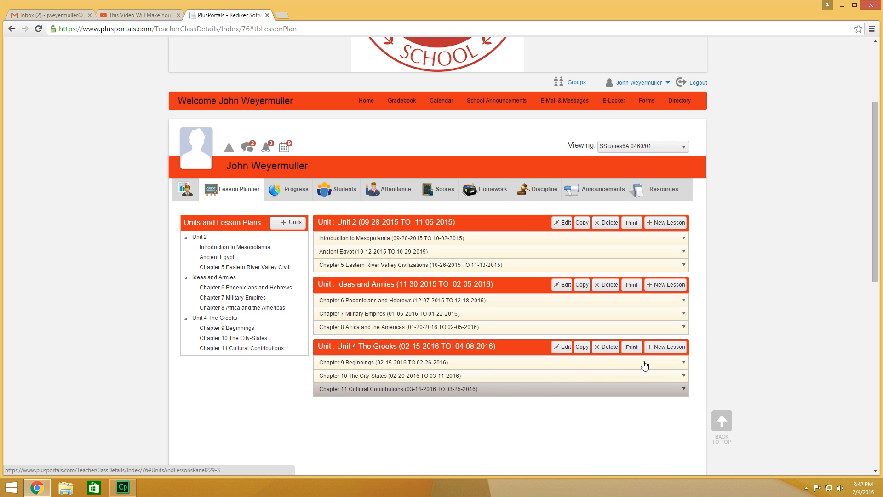
Step: Add the Chapter 12 The Hellenistic Age lesson from this year's 0461/01 SStudies6B class to Unit 4 The Greeks
{"action": "left_click", "coordinate": [655, 348]}
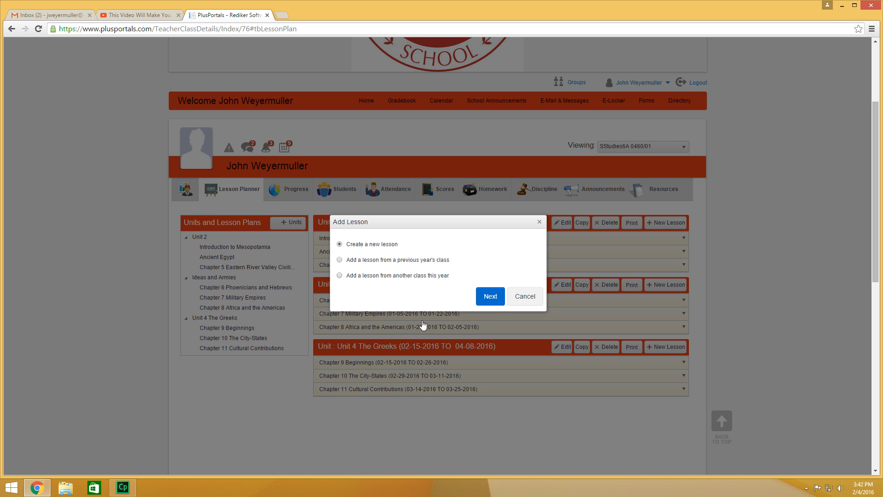
{"action": "left_click", "coordinate": [378, 278]}
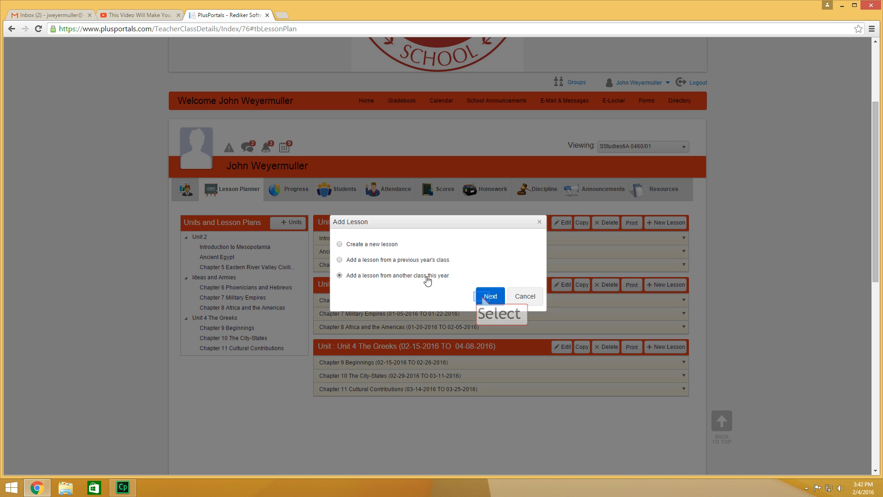
{"action": "left_click", "coordinate": [482, 298]}
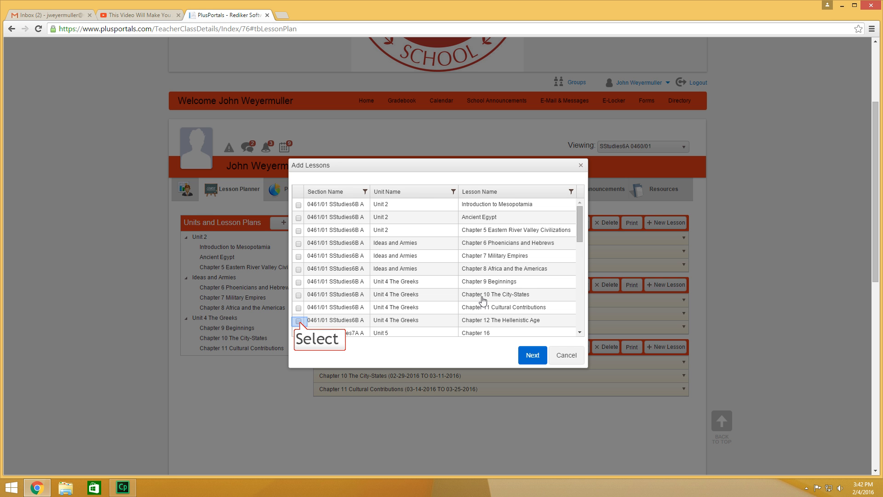
{"action": "left_click", "coordinate": [299, 321]}
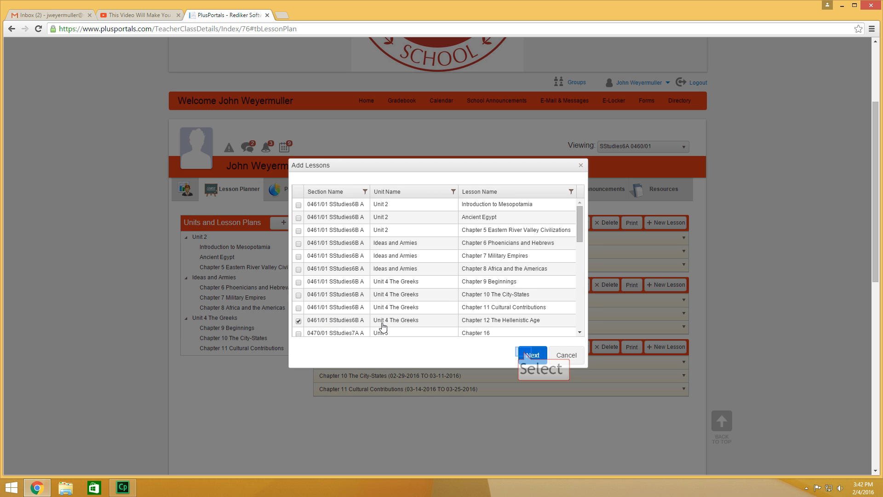
{"action": "left_click", "coordinate": [525, 355]}
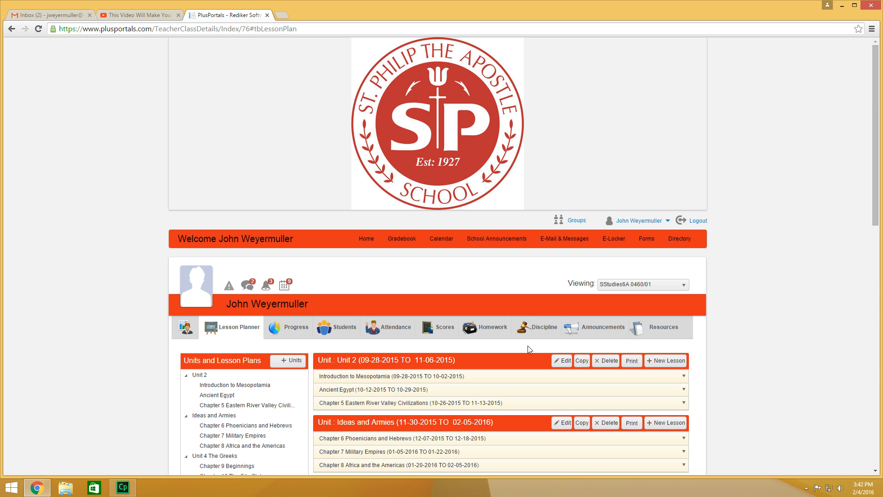
{"action": "scroll", "coordinate": [528, 345], "scroll_direction": "down", "scroll_amount": 3}
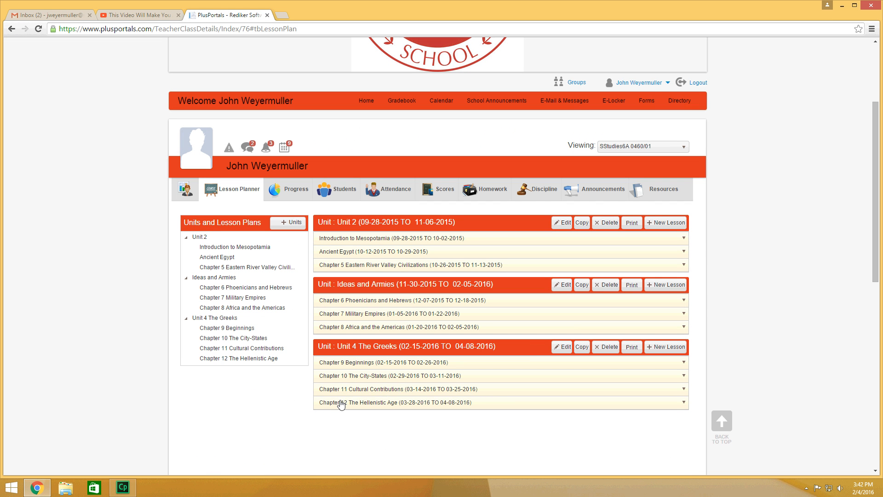